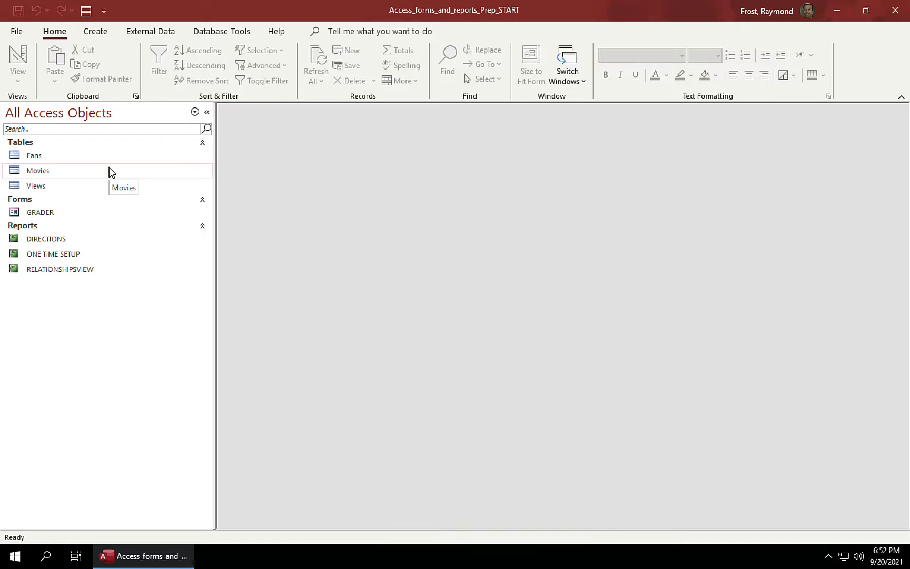
Step: Begin a blank SQL query reading 'SELECT TOP 10' and open the Fans table to check its fields
click(102, 33)
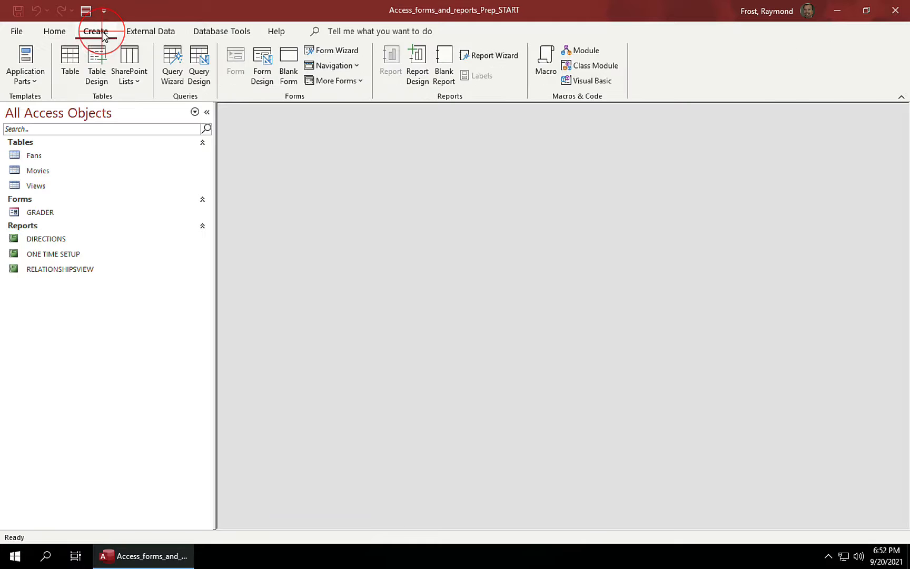
click(199, 59)
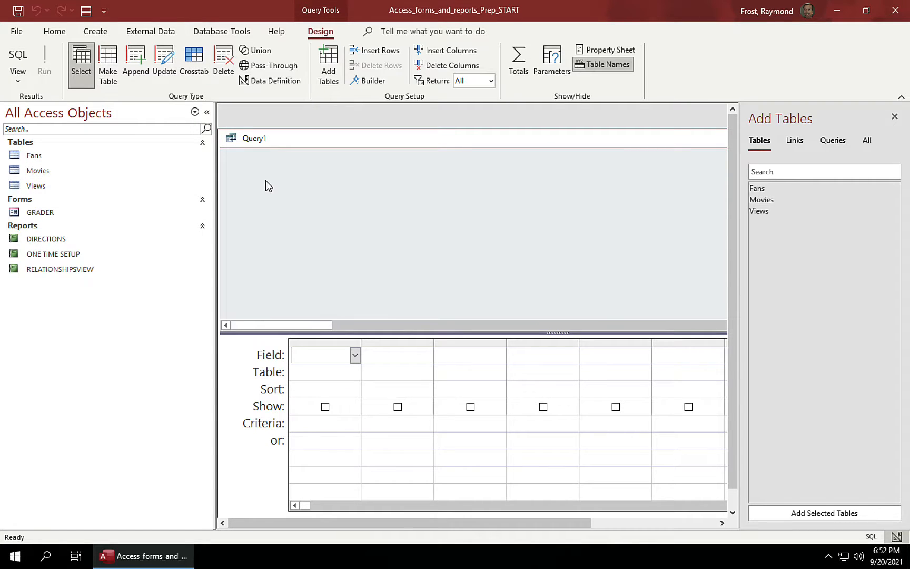
click(17, 57)
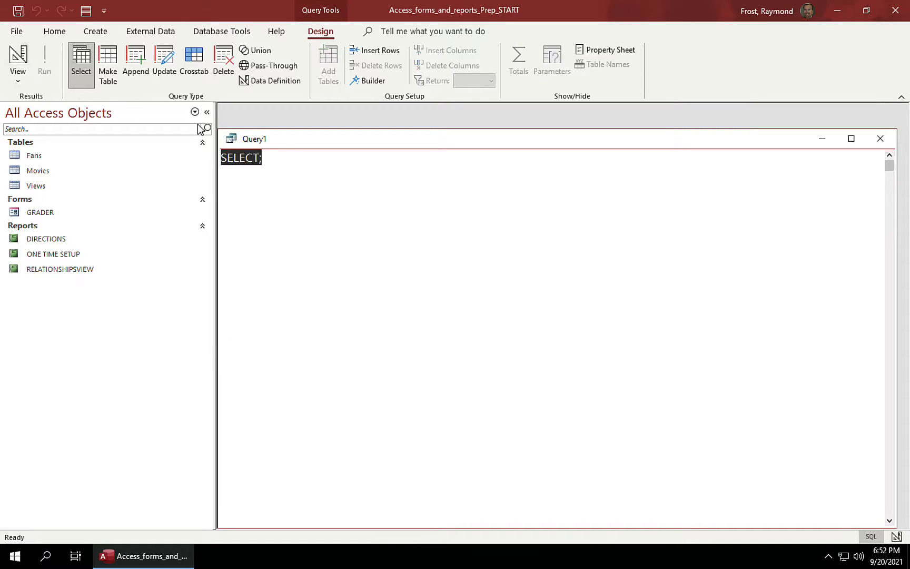
click(285, 157)
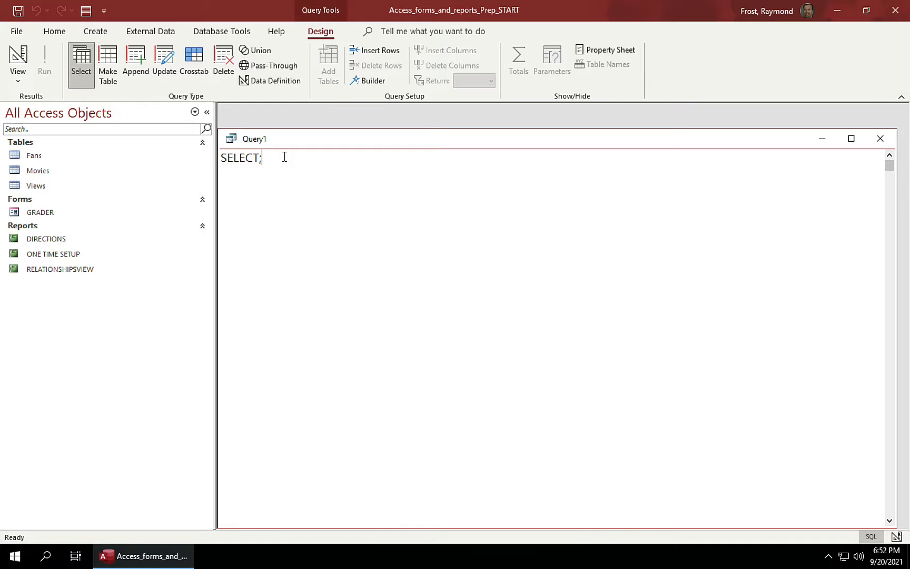
key(BackSpace)
text(TOP 10)
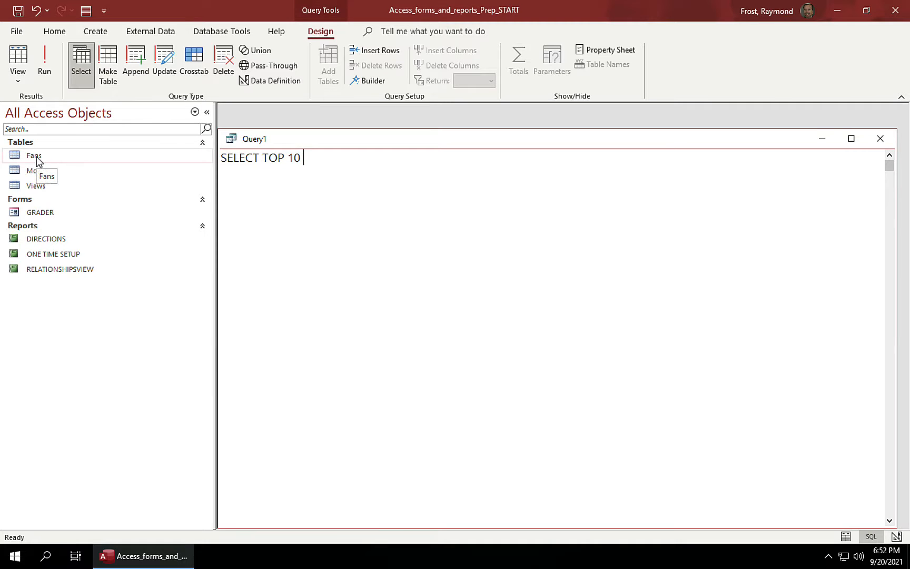
double_click(17, 157)
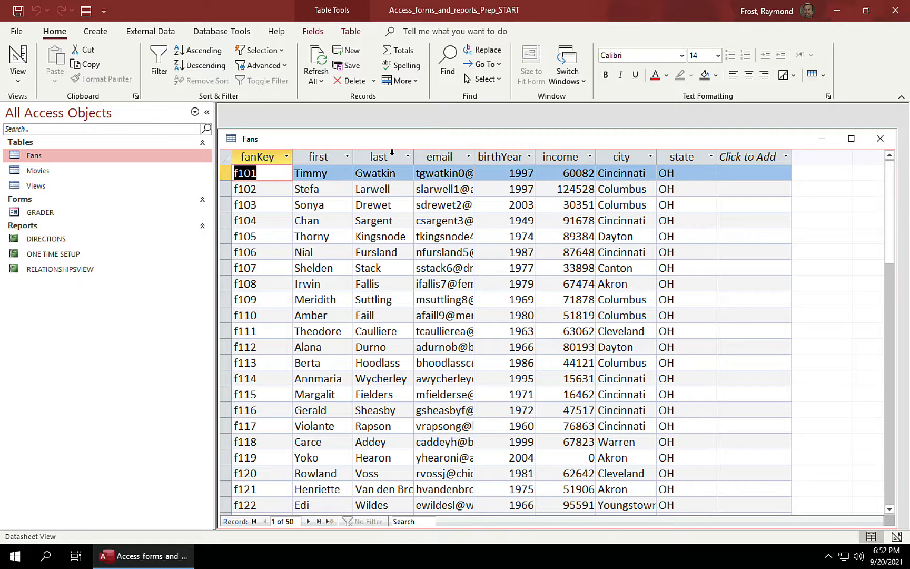
Step: Complete the SQL as first, last, email, income FROM Fans ORDER BY income DESC and run it
click(880, 140)
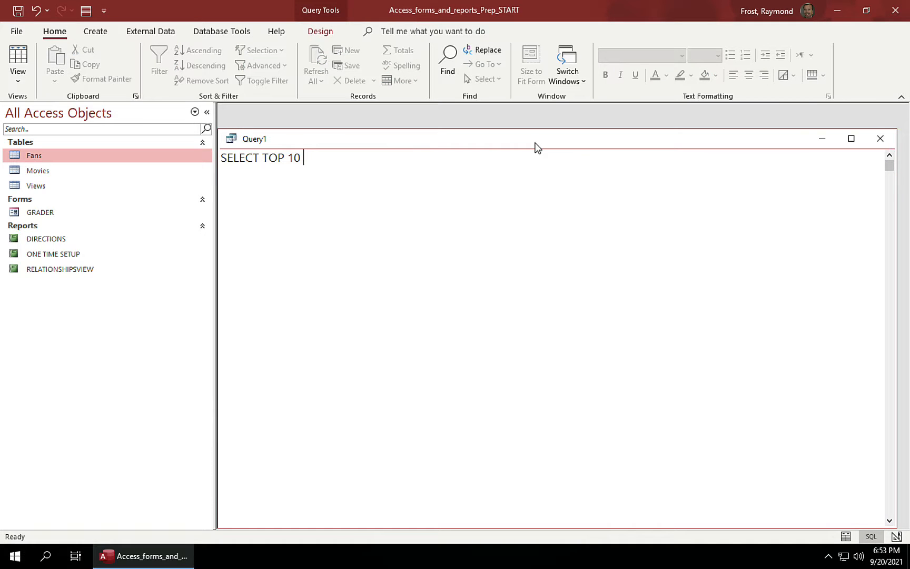
text(first, last, email, in)
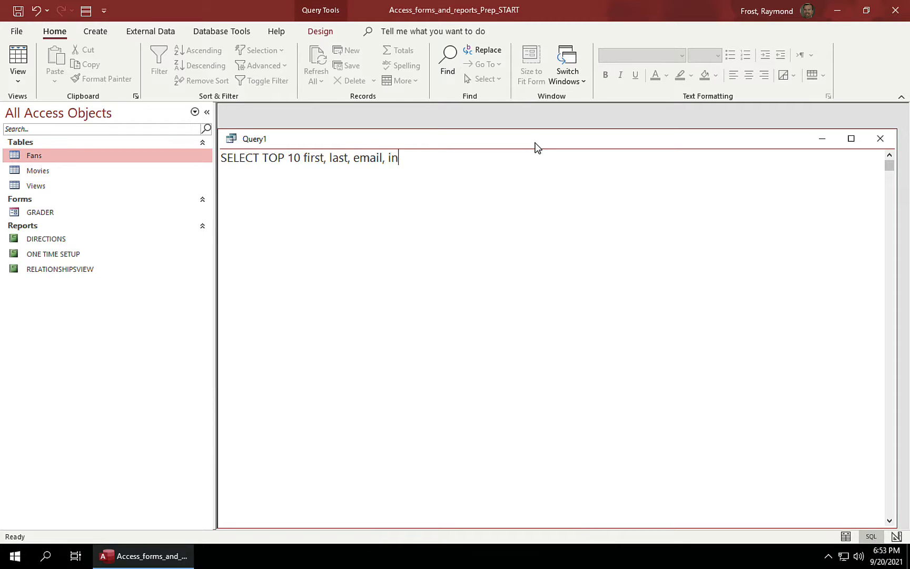
text(come)
key(Return)
text(FROM Fans)
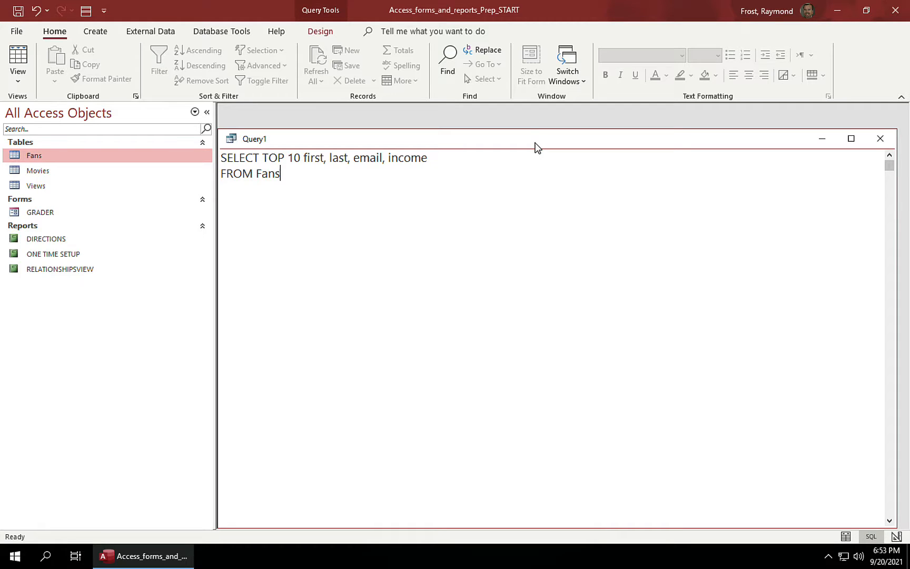
key(Return)
text(ORDER BY income DES)
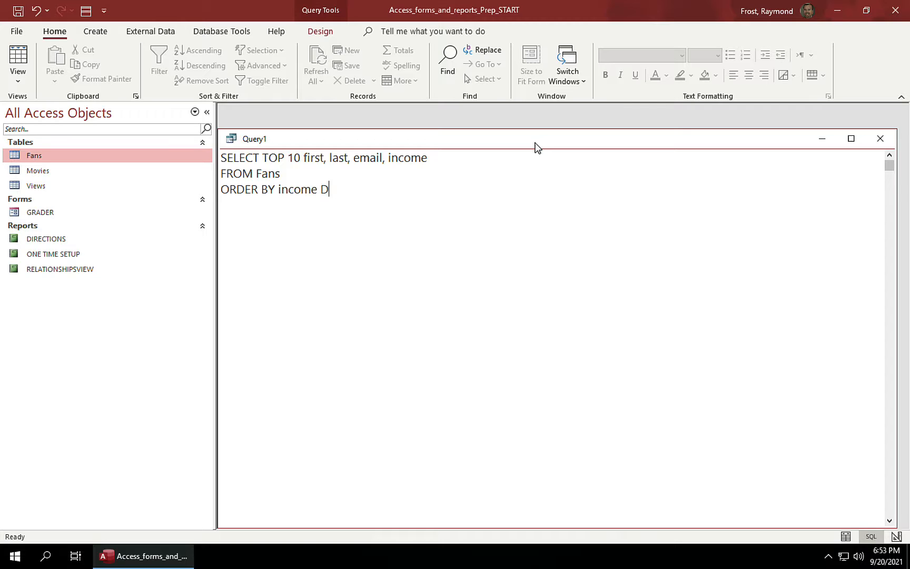
text(C)
click(321, 32)
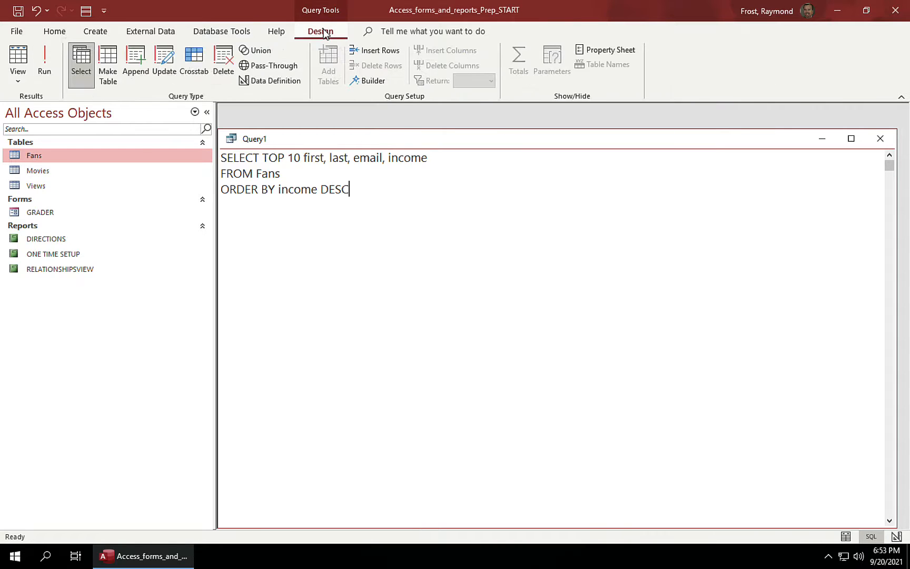
click(45, 58)
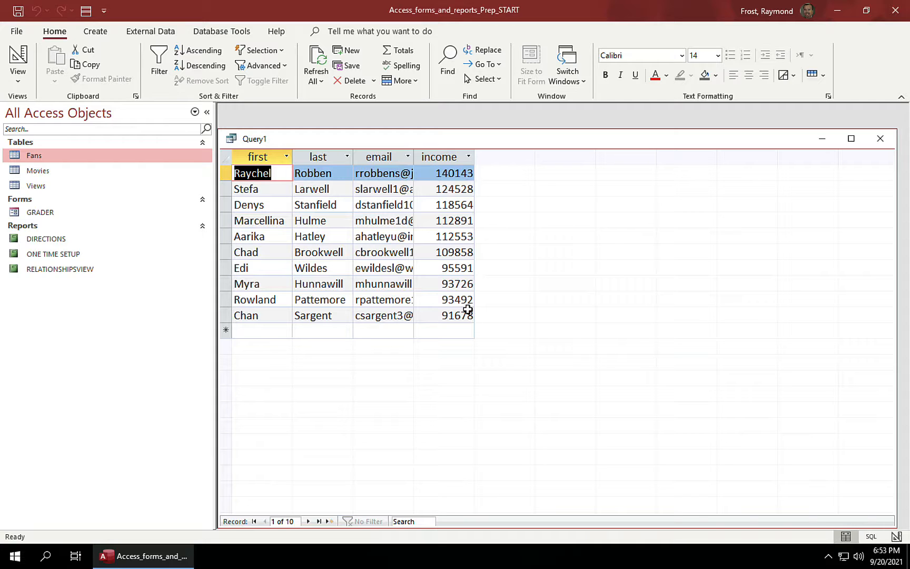
Step: Close Query1 and save it under the name 'Top 10 fans by income'
click(880, 139)
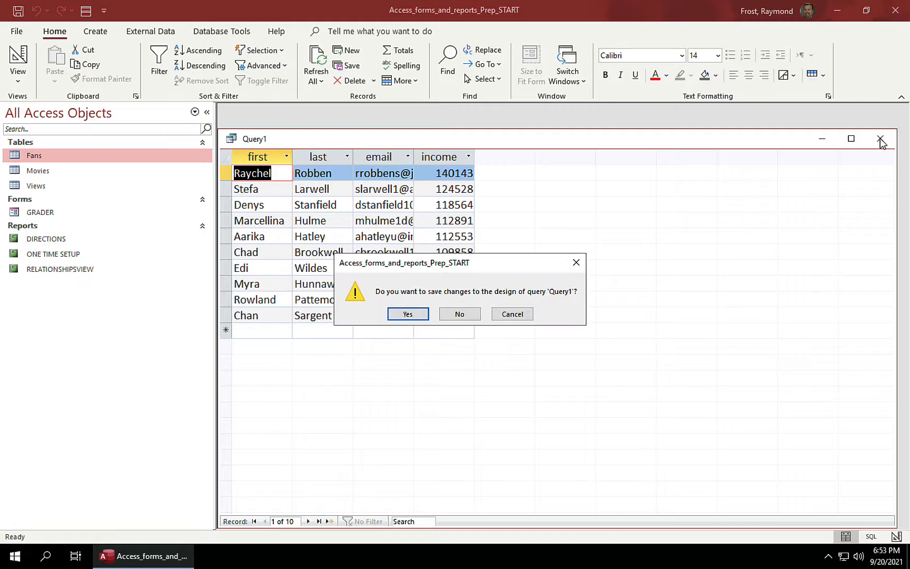
click(410, 314)
text(T)
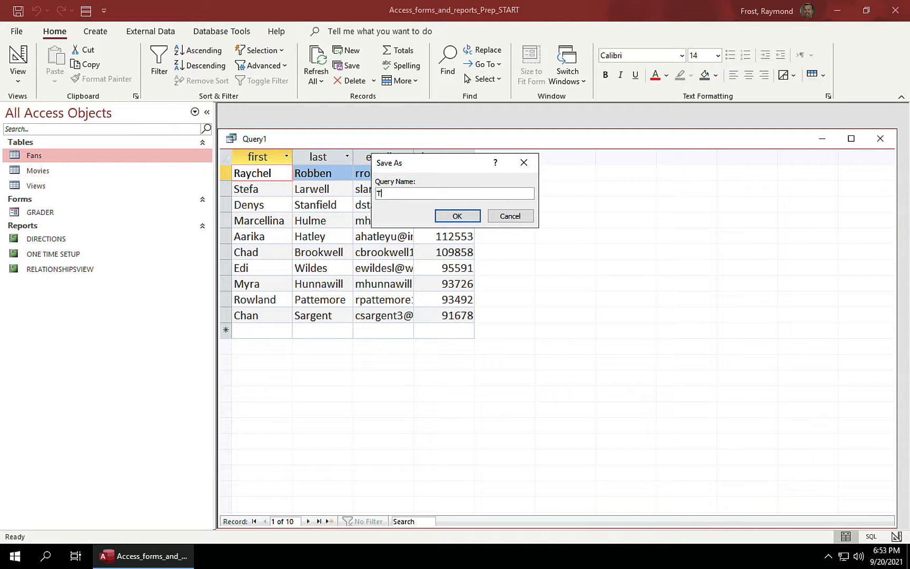
text(op 10 fans by income)
click(464, 217)
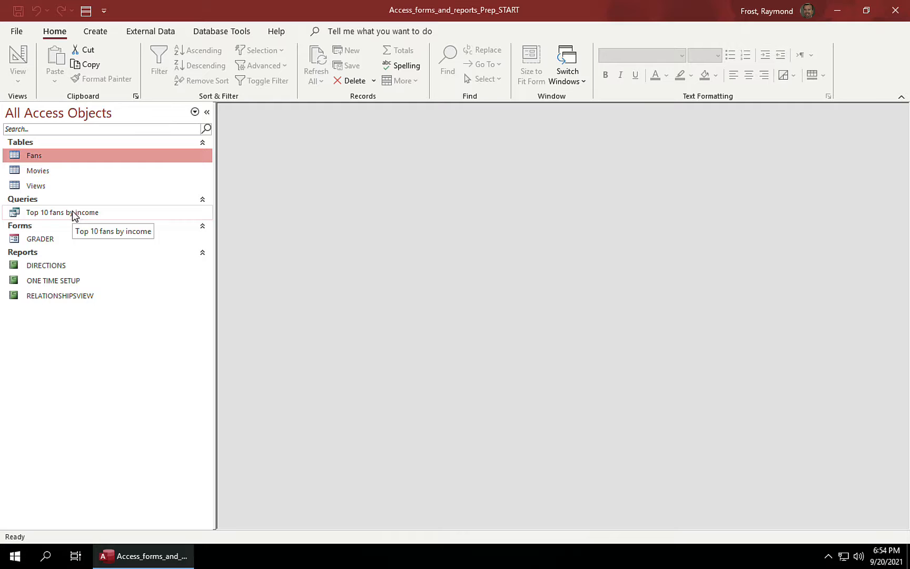
Step: Begin another SQL query reading 'SELECT TOP 10', then view and close the Movies table
click(102, 30)
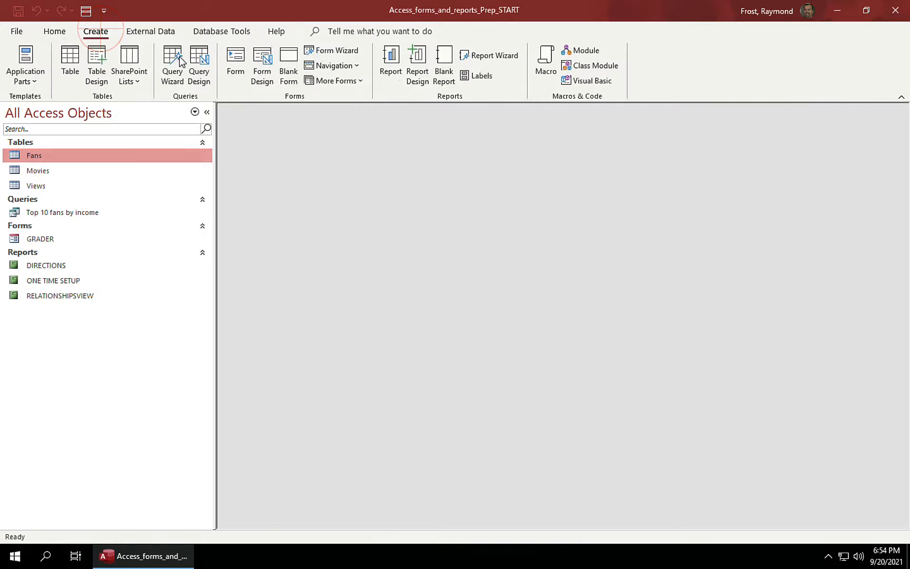
click(200, 66)
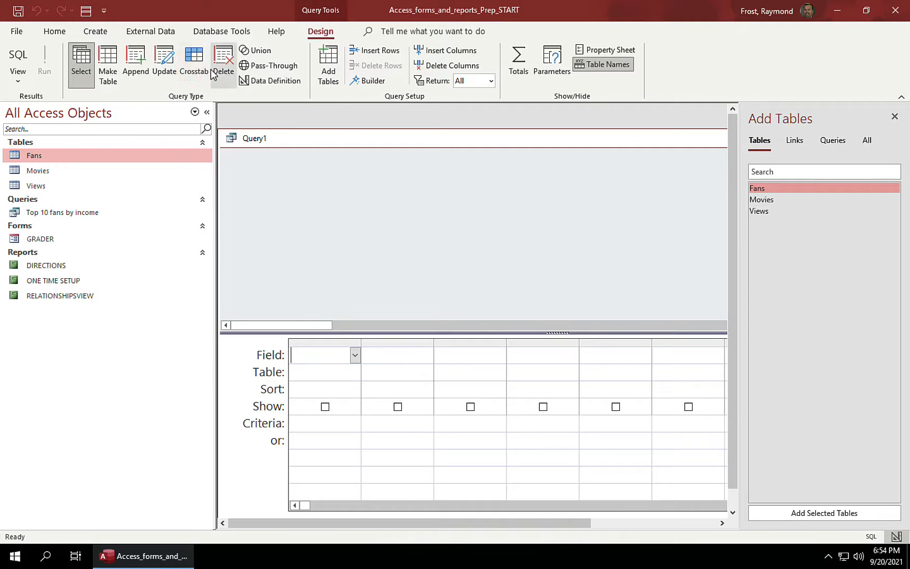
click(21, 57)
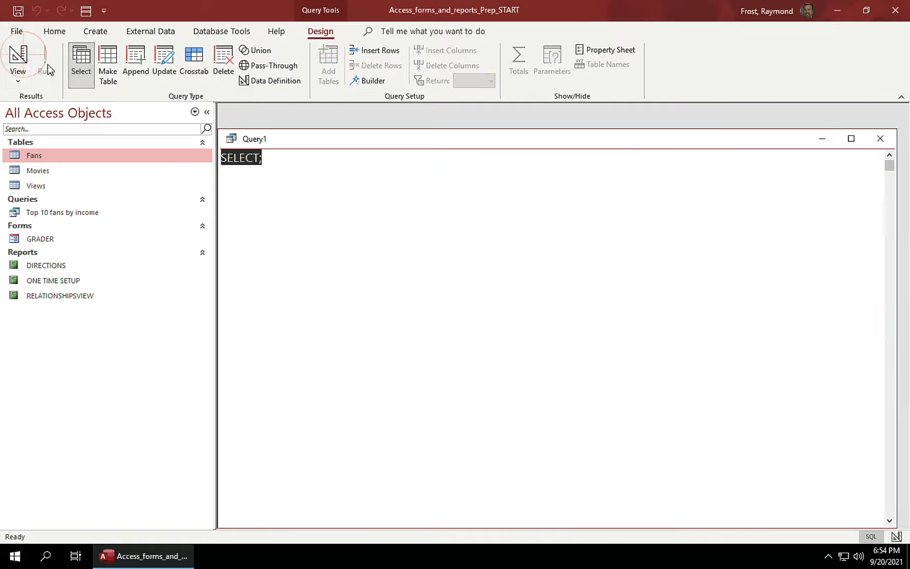
click(285, 153)
key(BackSpace)
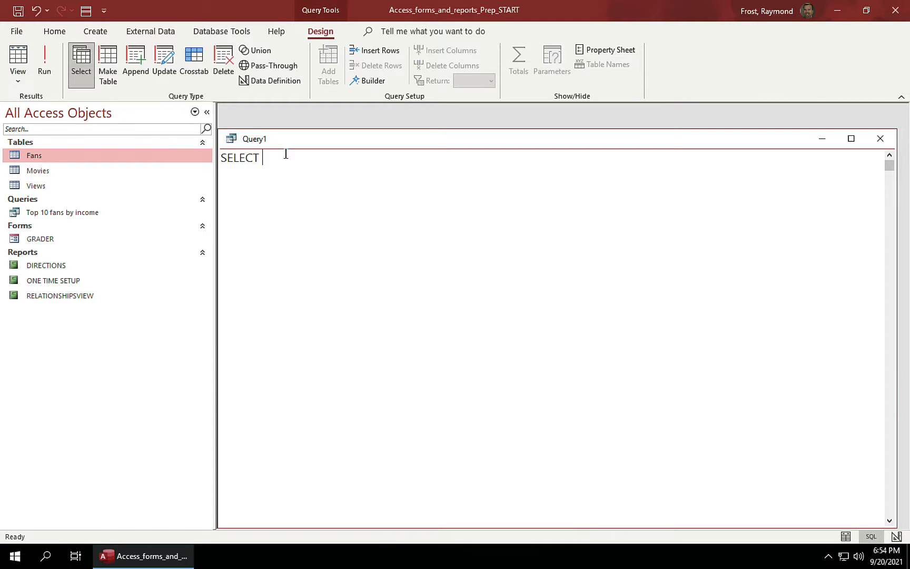
text(TOP 10)
click(35, 173)
double_click(35, 171)
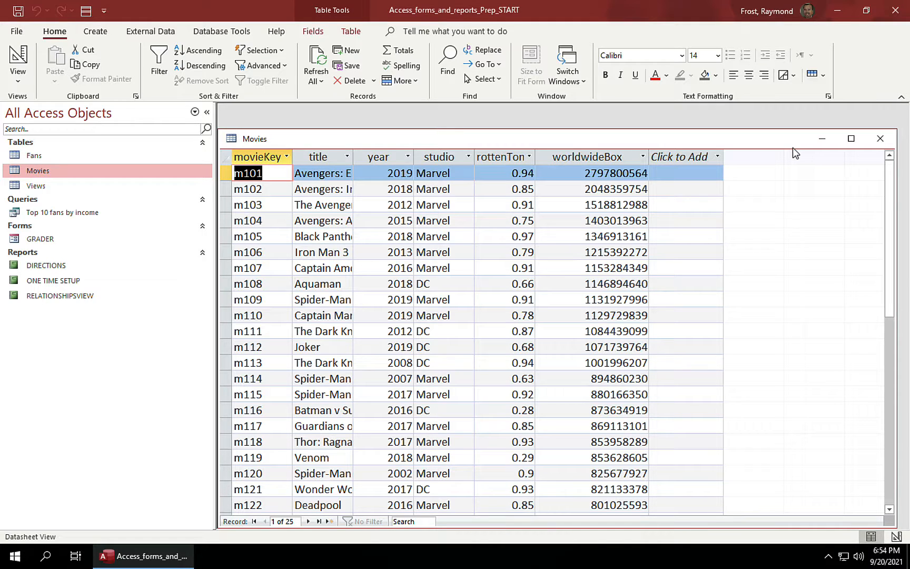
click(881, 139)
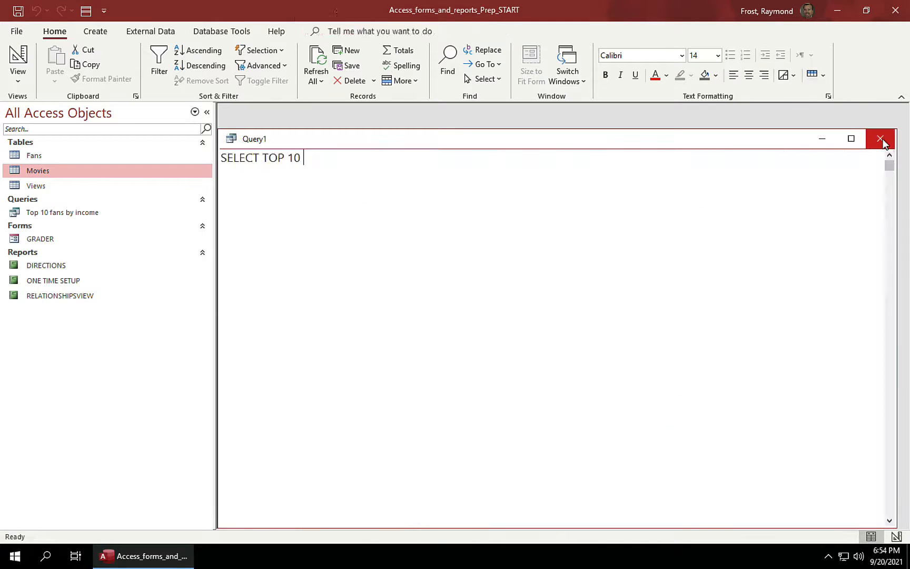
Step: Complete the SQL as title, rottentomatoes FROM movies ORDER BY rottentomatoes DESC and run it
text(tit)
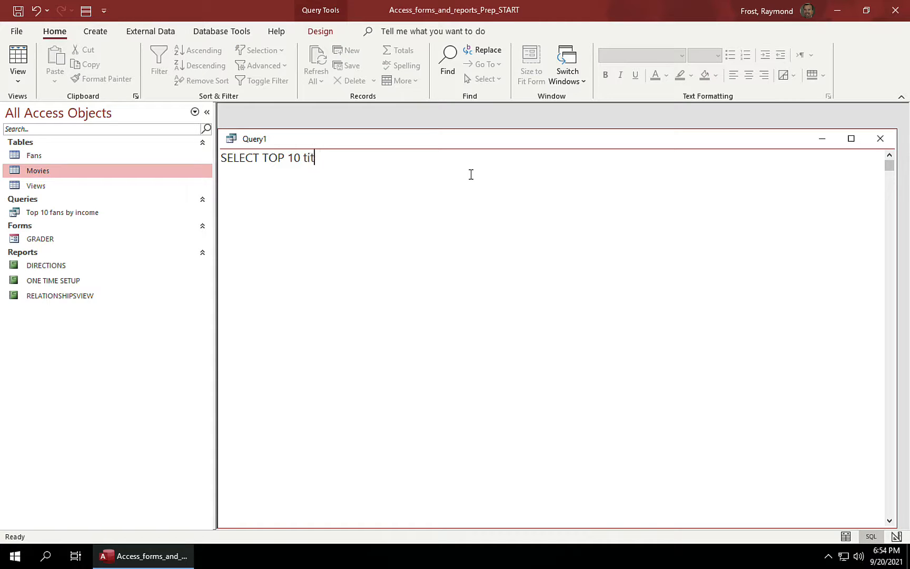
text(le, rottentomatoes)
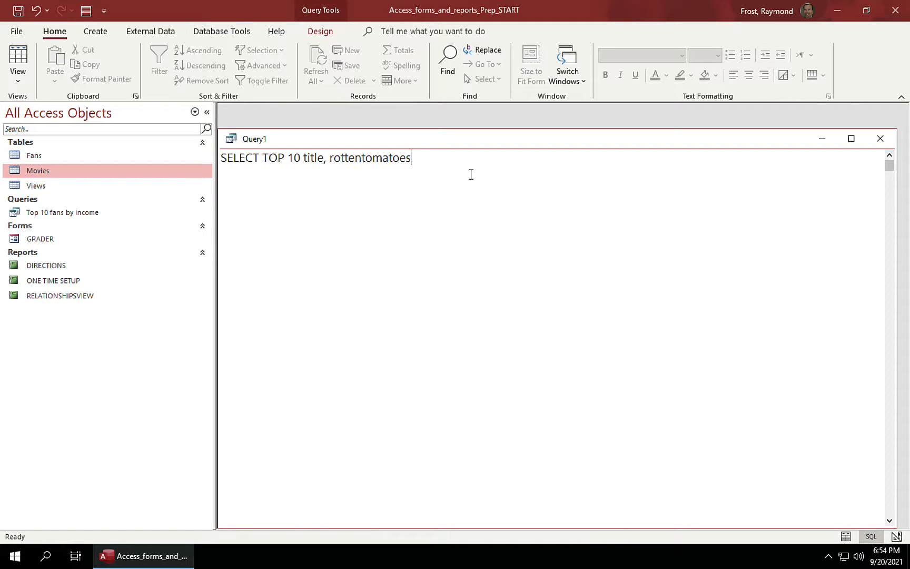
key(Return)
text(FROM movies)
key(Return)
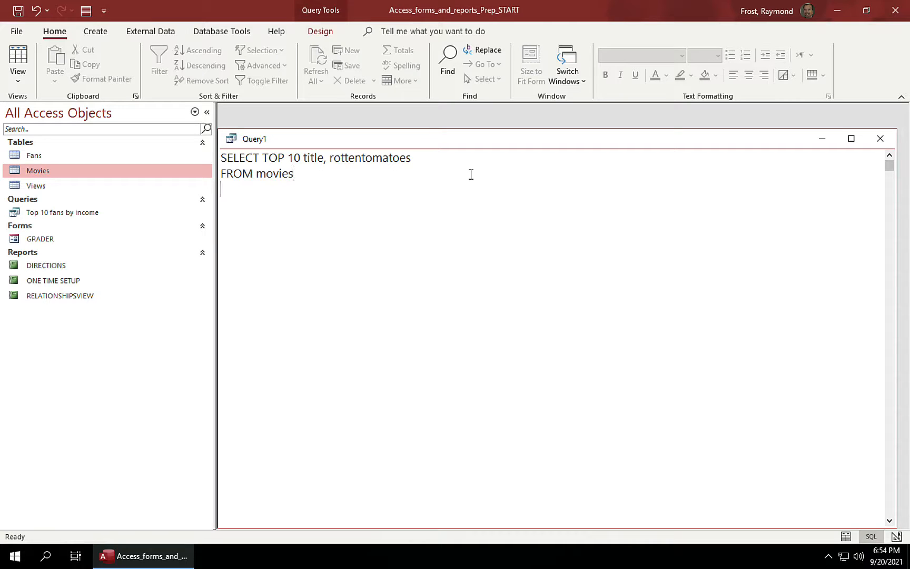
text(ORDER BY rottent)
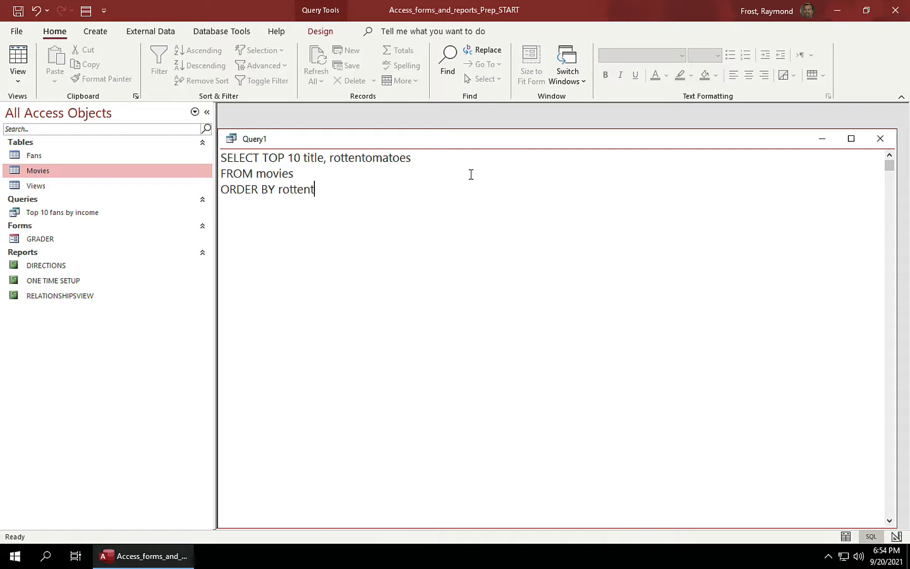
text(omatoes DESC)
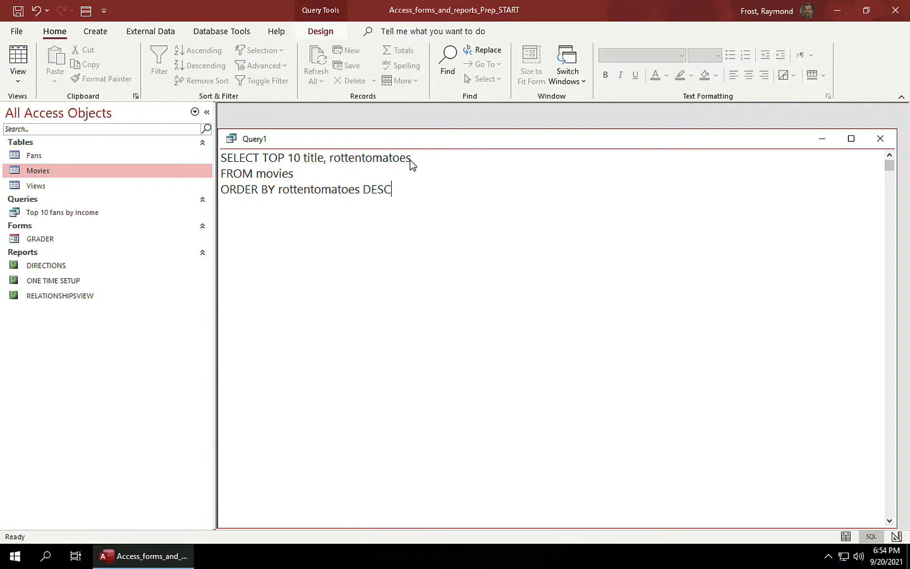
click(320, 31)
click(45, 68)
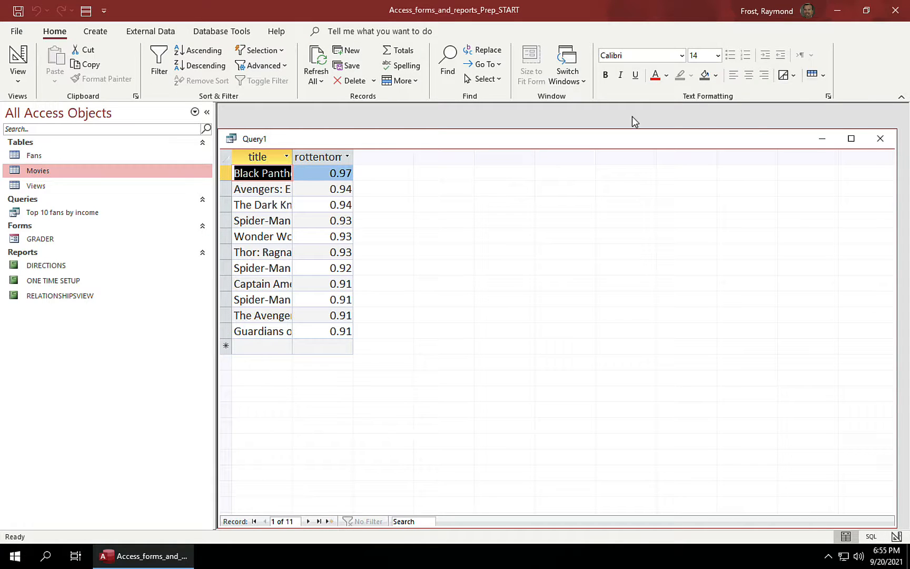
Step: Close the movie query and save it as 'Top 10 movies by rottentomatoes'
click(886, 140)
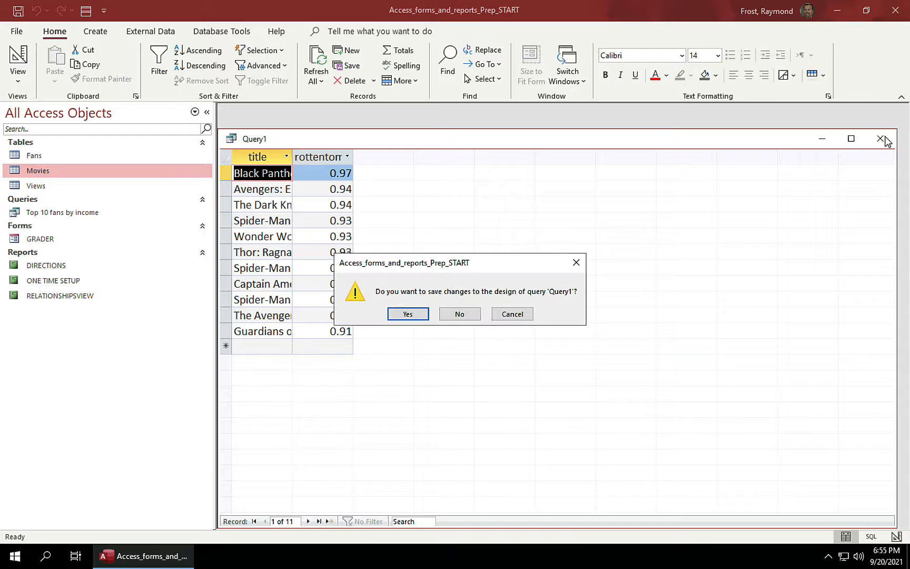
click(416, 315)
text(Top 10 )
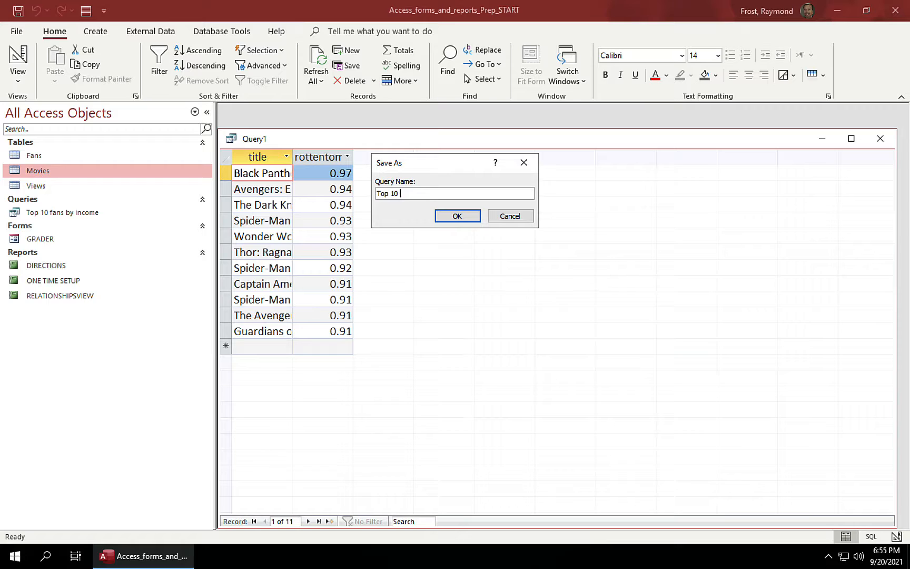
text(movies by rottentomatoes)
click(465, 214)
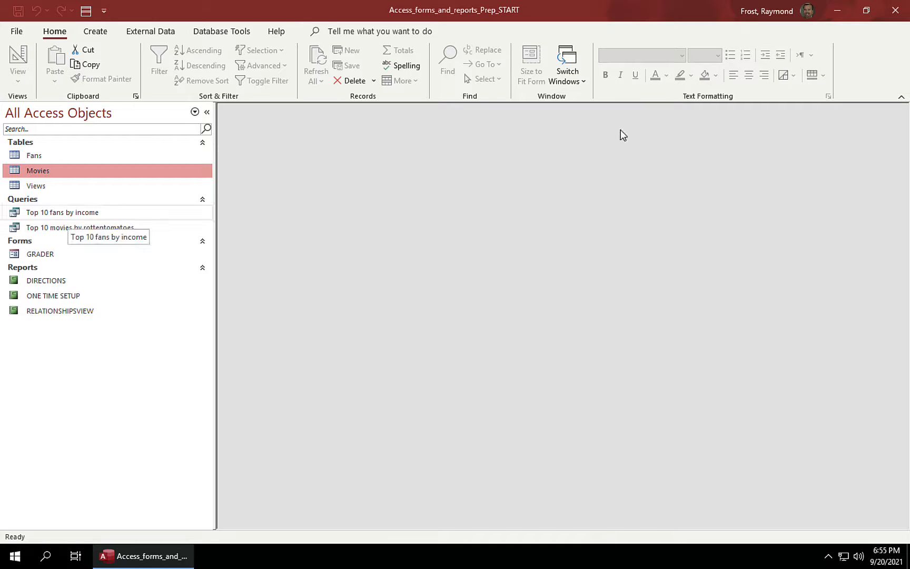
double_click(16, 214)
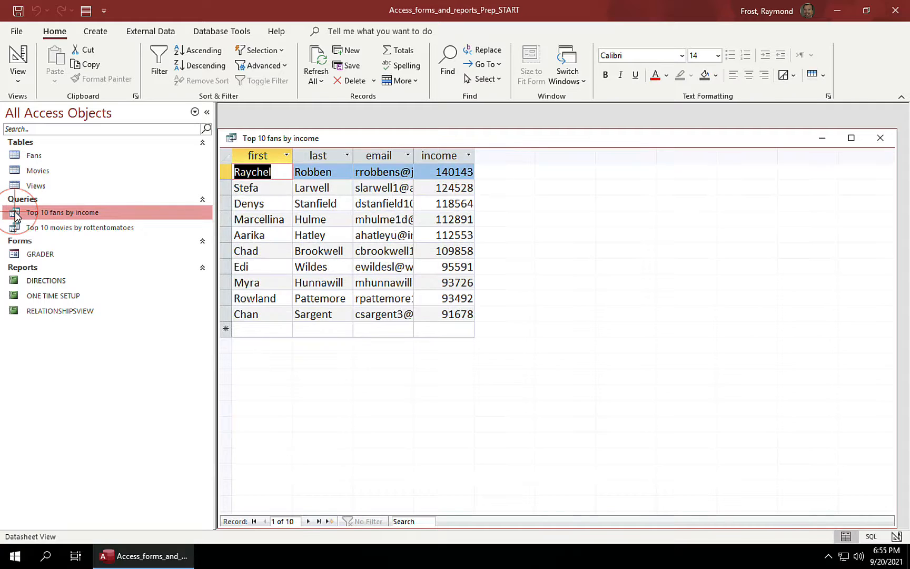
click(884, 140)
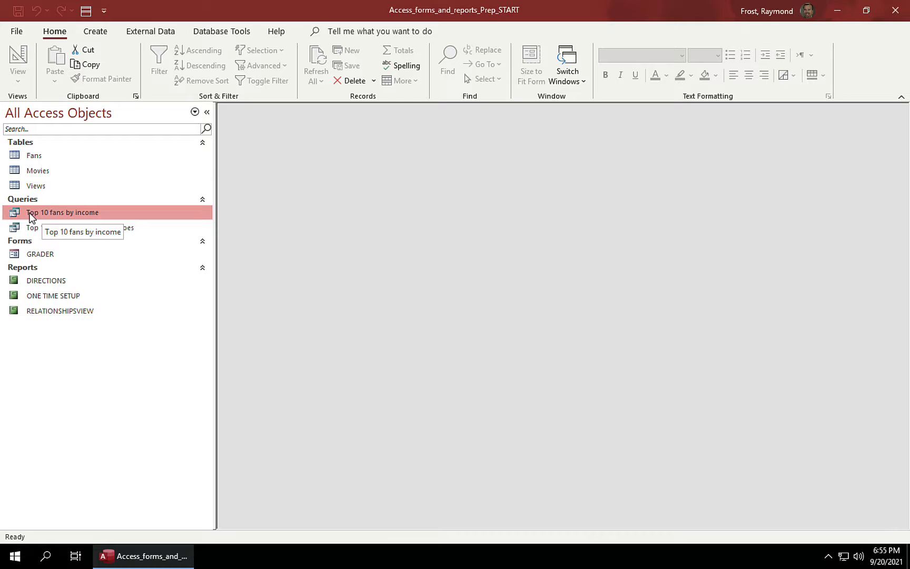
Step: Start the Report Wizard and add all four fields from the Top 10 fans by income query
click(95, 31)
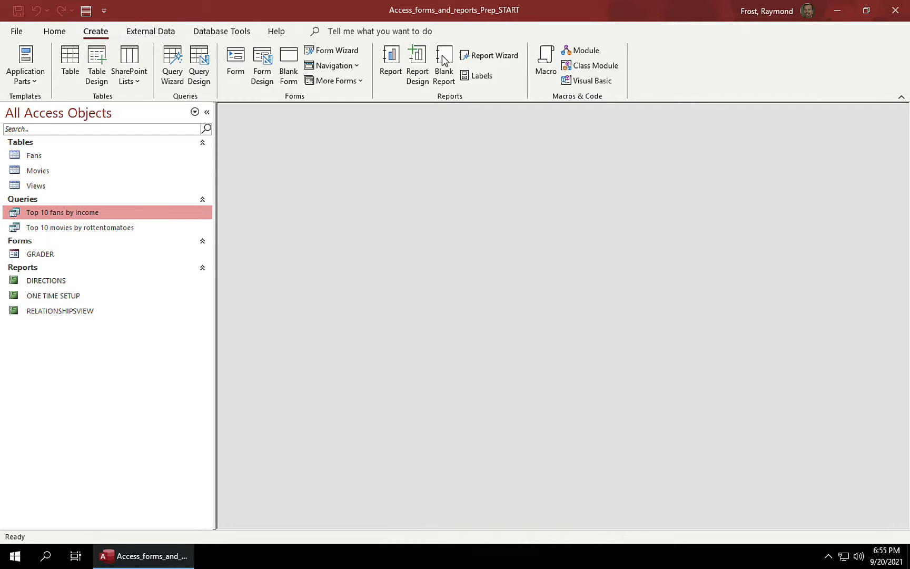
click(495, 59)
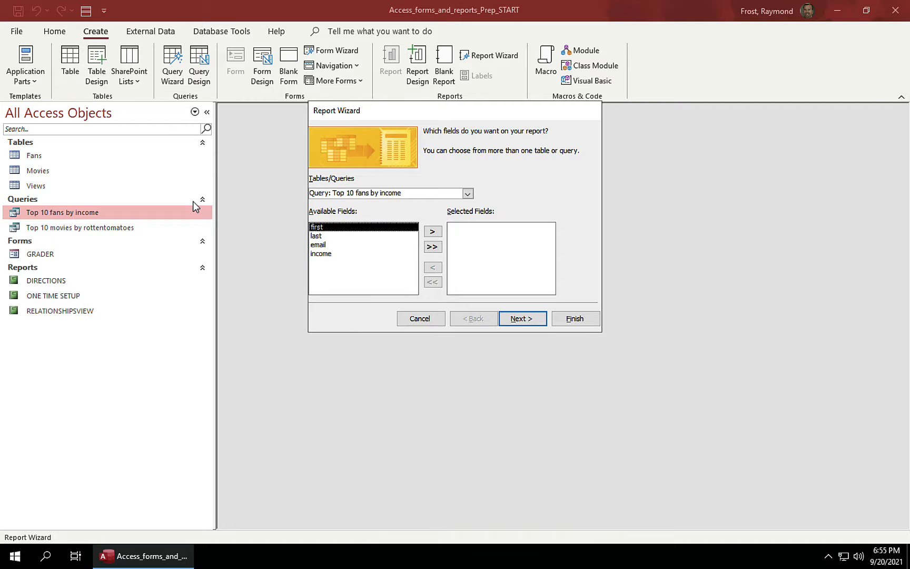
click(432, 233)
click(432, 233)
click(433, 233)
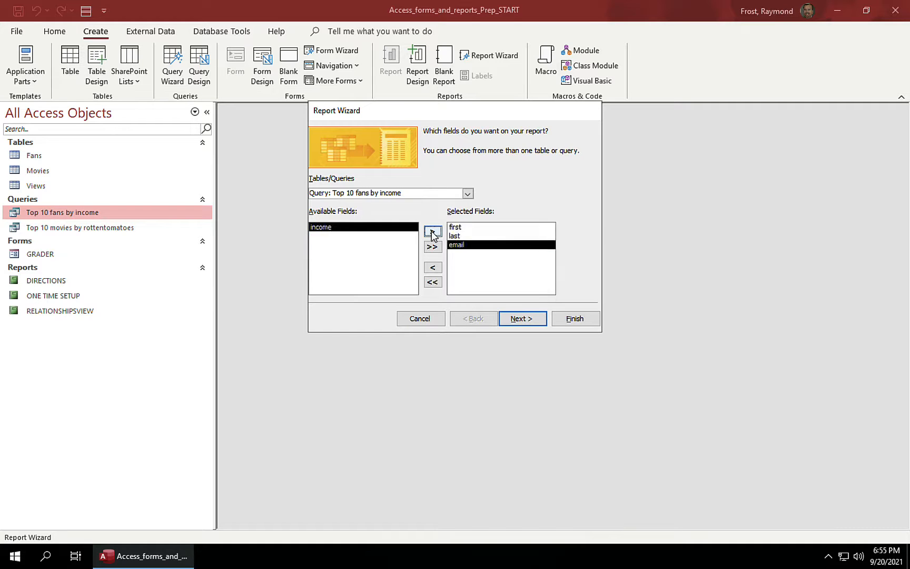
click(433, 267)
click(433, 268)
click(433, 268)
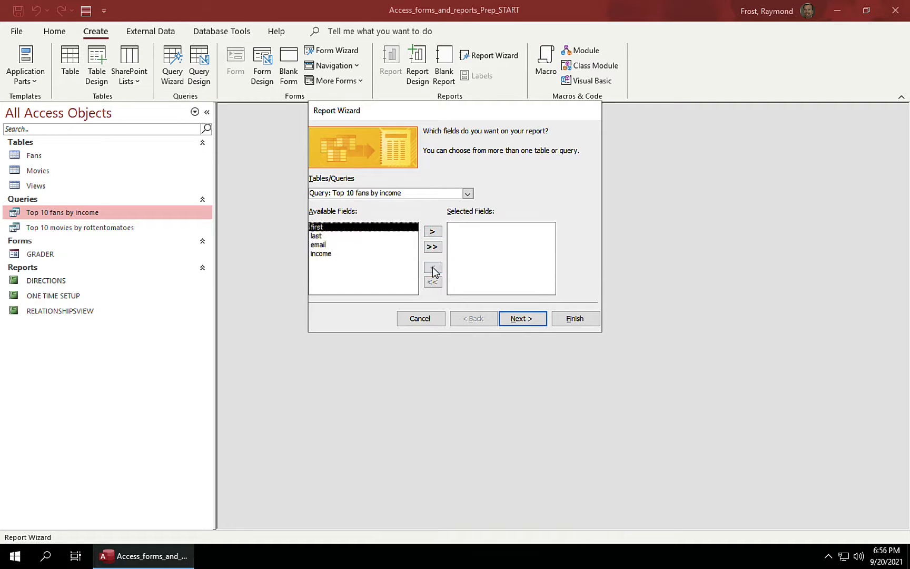
click(433, 247)
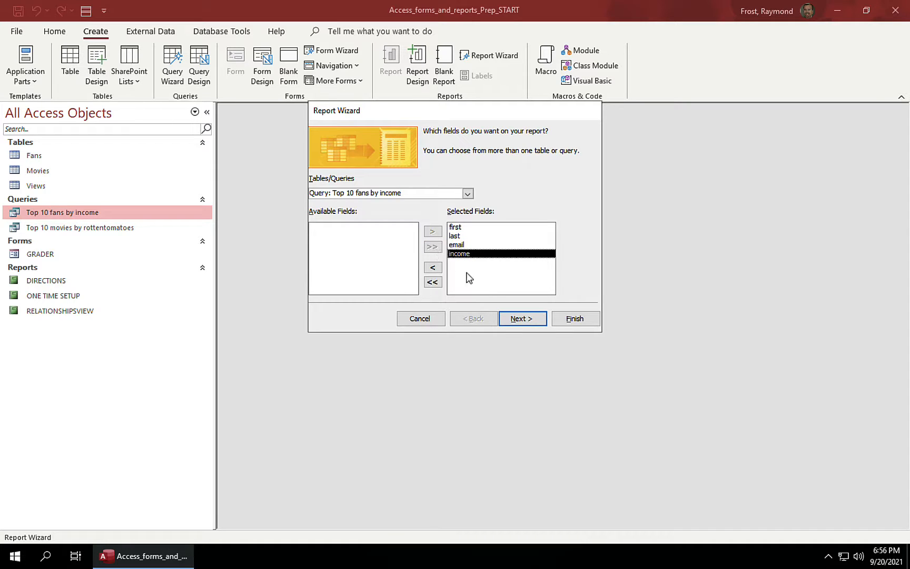
Step: Skip grouping and sorting, keep tabular portrait layout, and finish the report
click(522, 319)
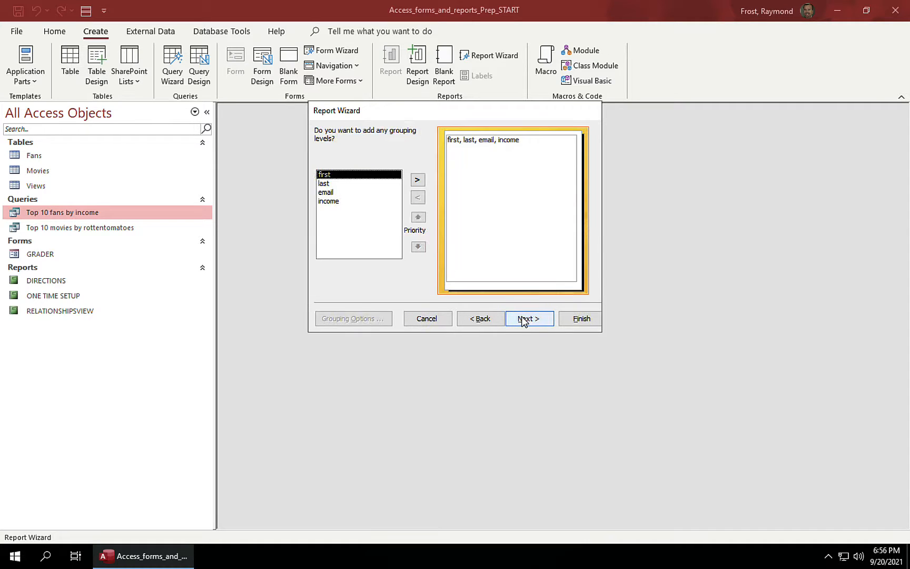
click(524, 320)
click(531, 320)
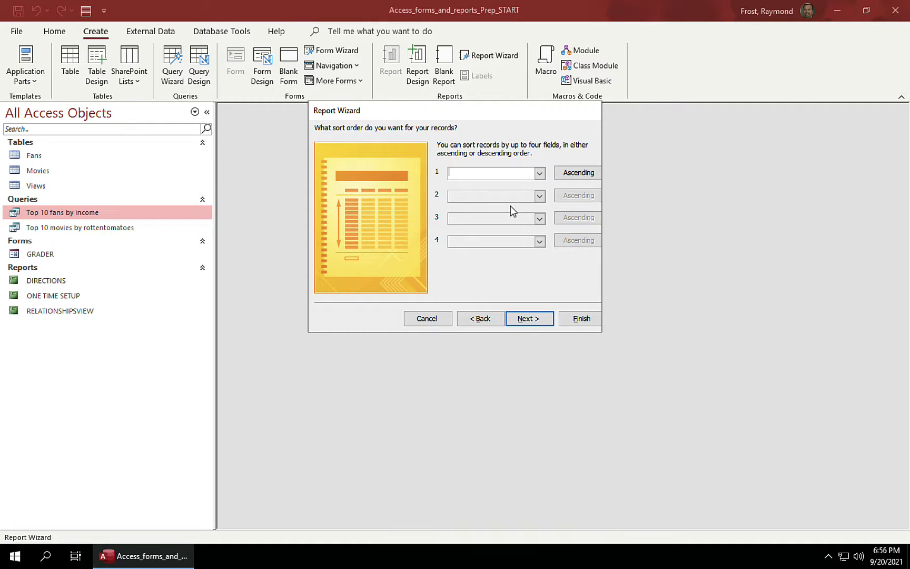
click(530, 319)
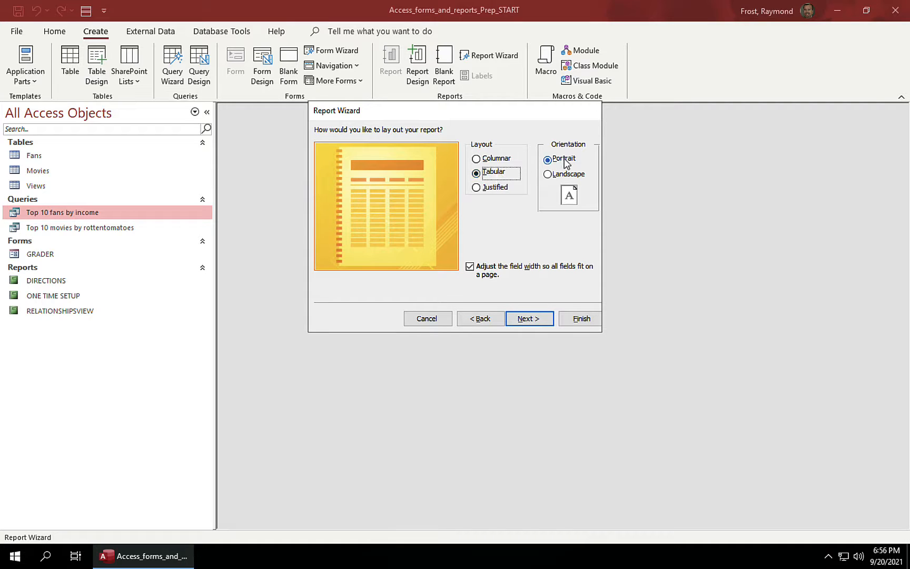
click(539, 321)
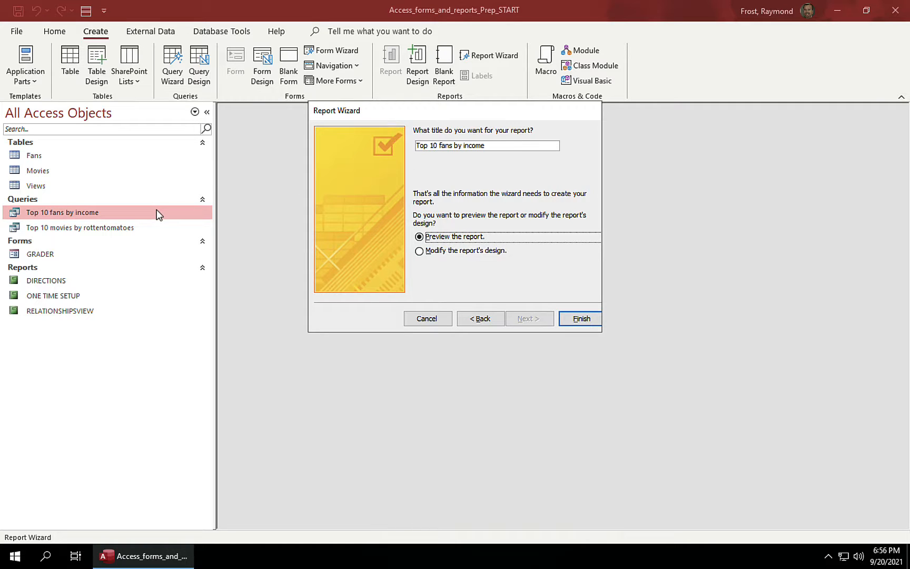
click(583, 319)
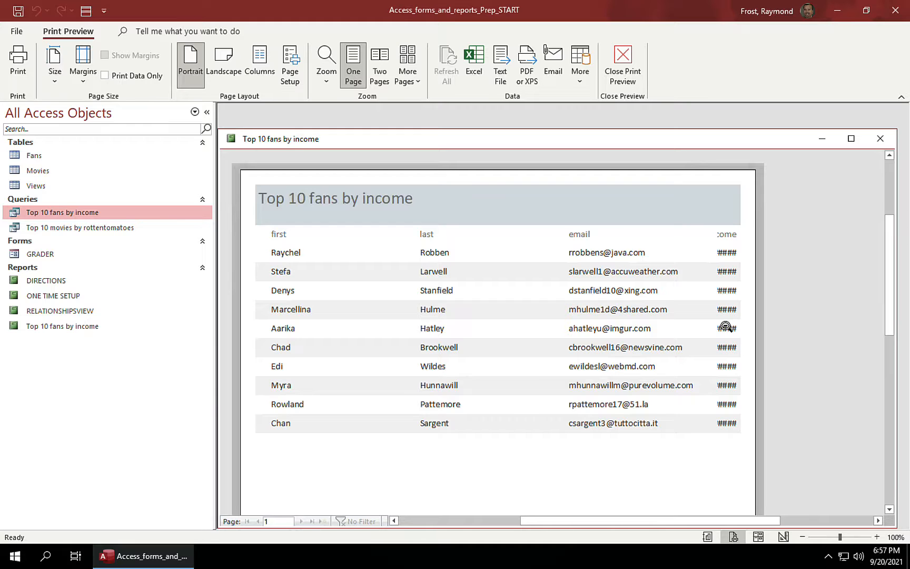
Step: Close Print Preview to open the Top 10 fans by income report in Design view
click(622, 62)
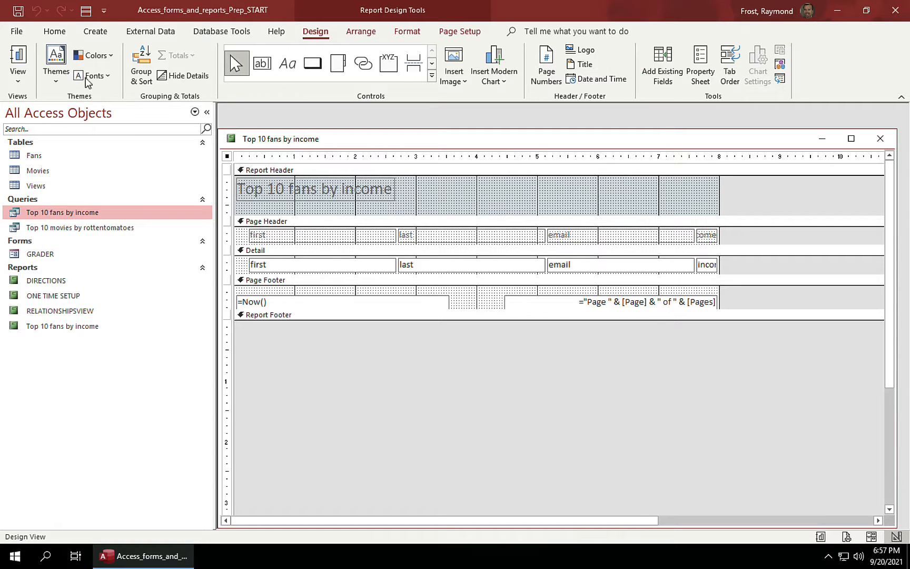
Step: Switch the report to Layout view and narrow the first and last columns
click(18, 79)
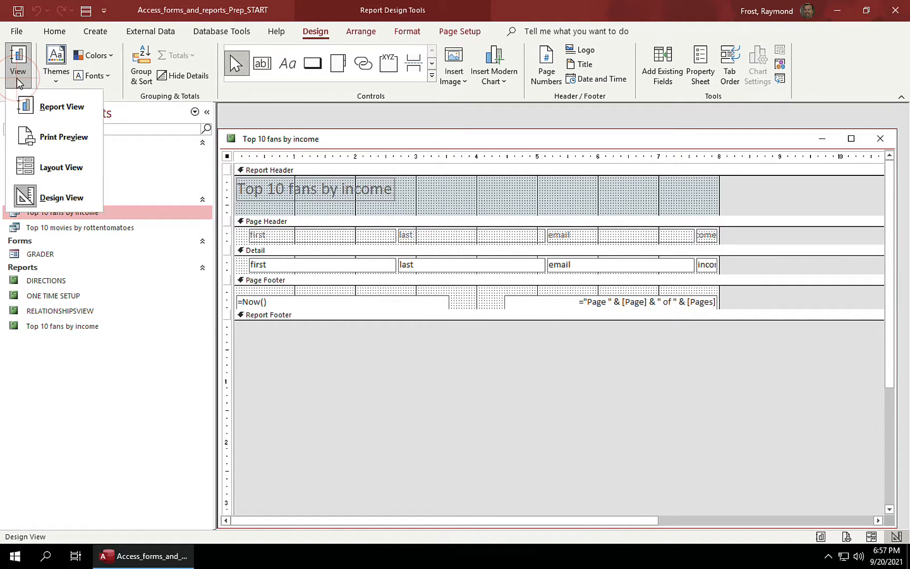
click(56, 166)
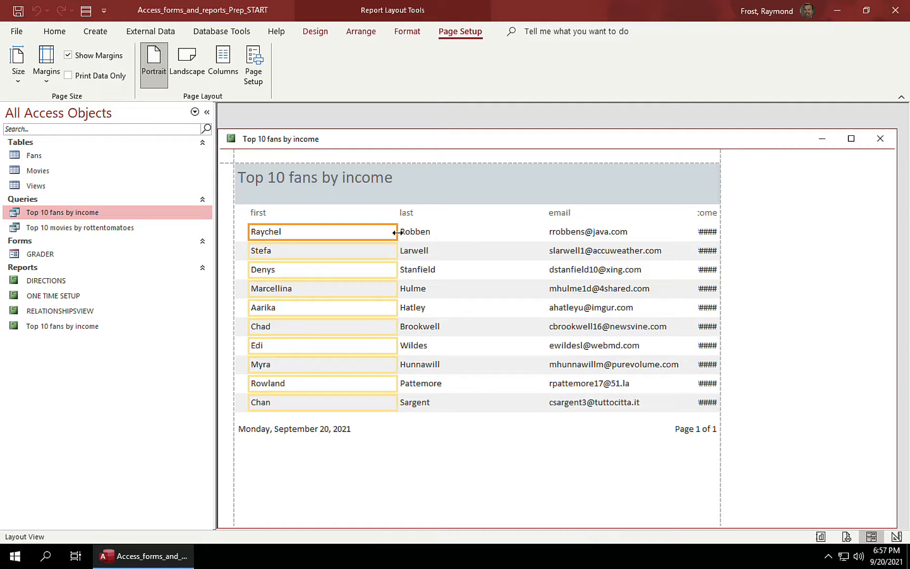
drag(396, 232, 352, 233)
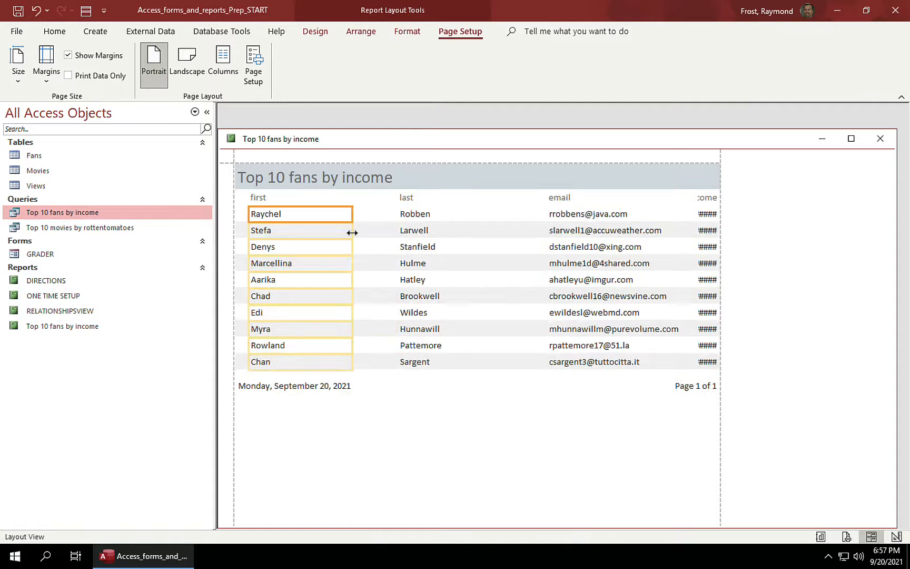
click(448, 199)
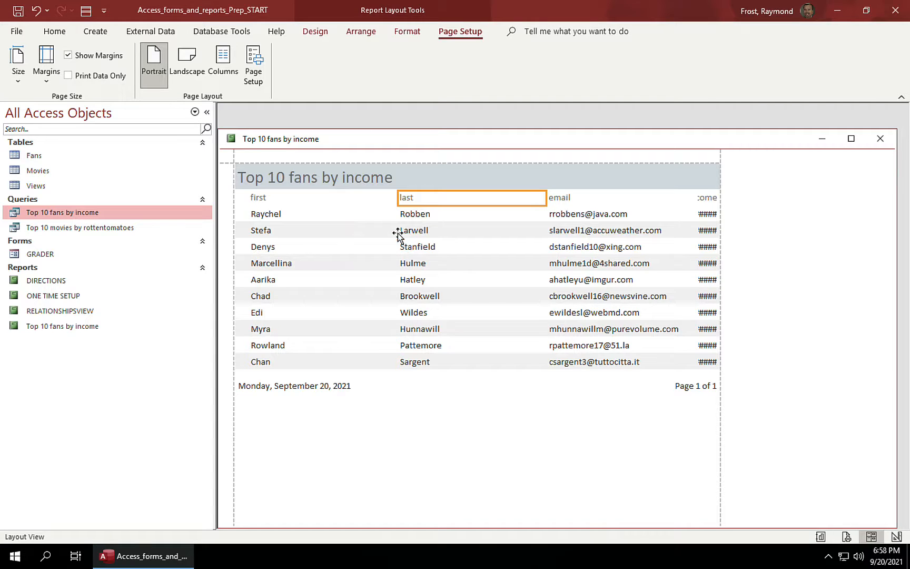
shift+click(453, 212)
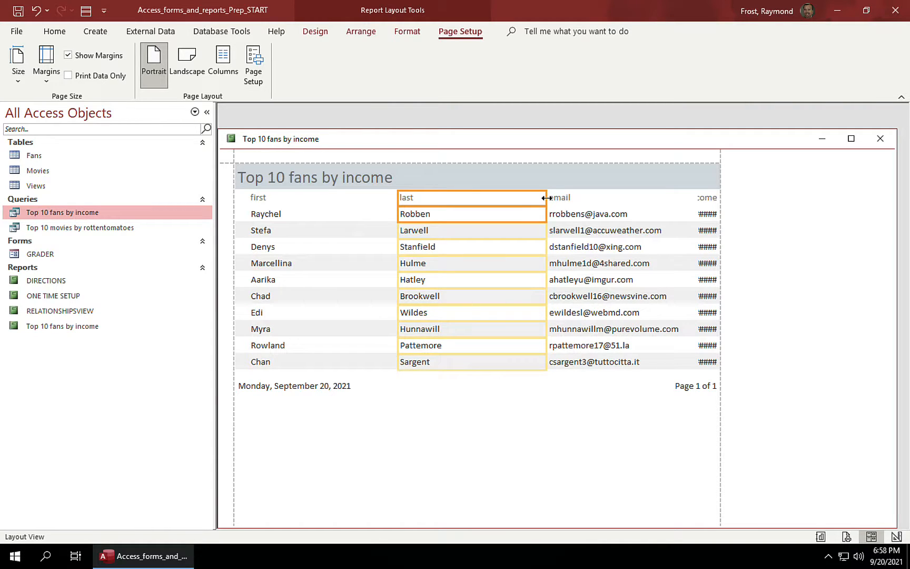
drag(547, 197, 490, 200)
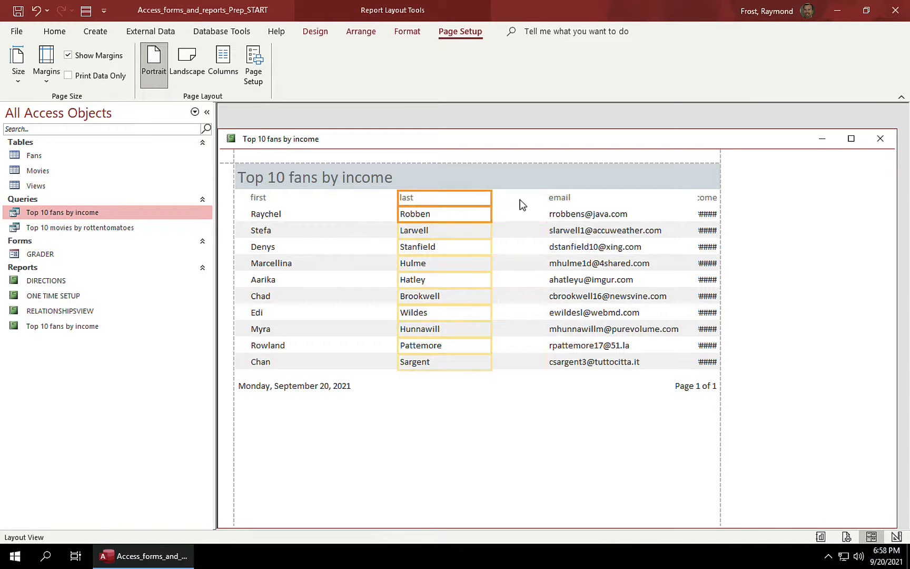
Step: Narrow the email column and widen income leftward so its values show instead of ####
click(578, 199)
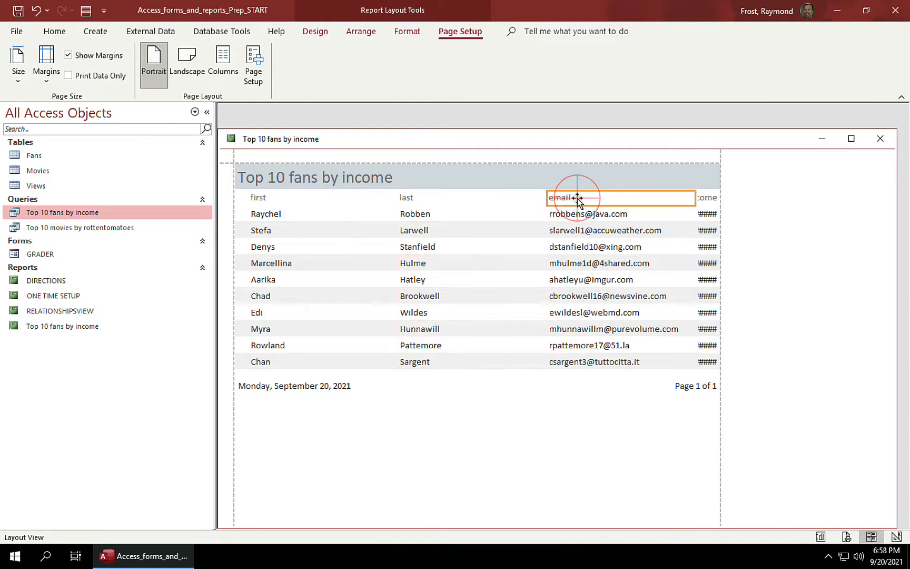
click(606, 216)
drag(695, 198, 639, 199)
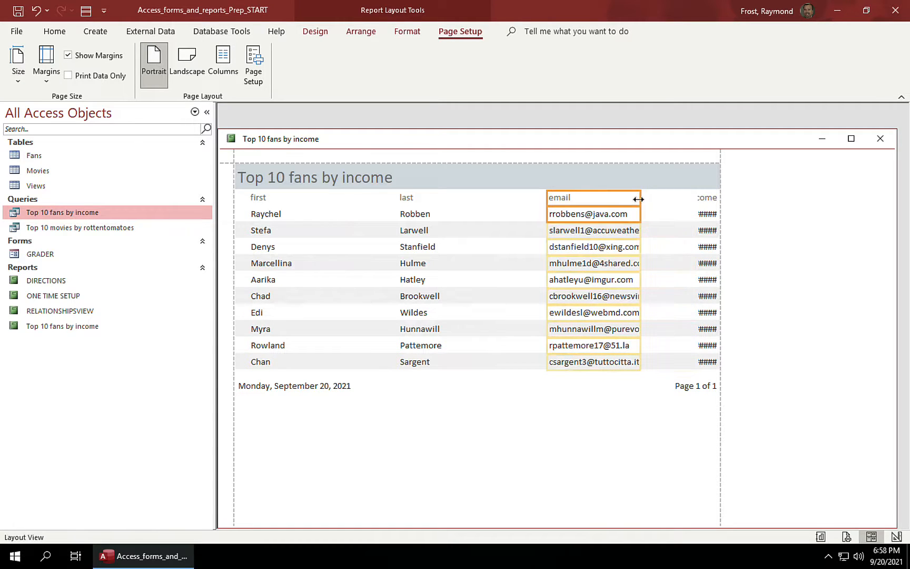
click(705, 199)
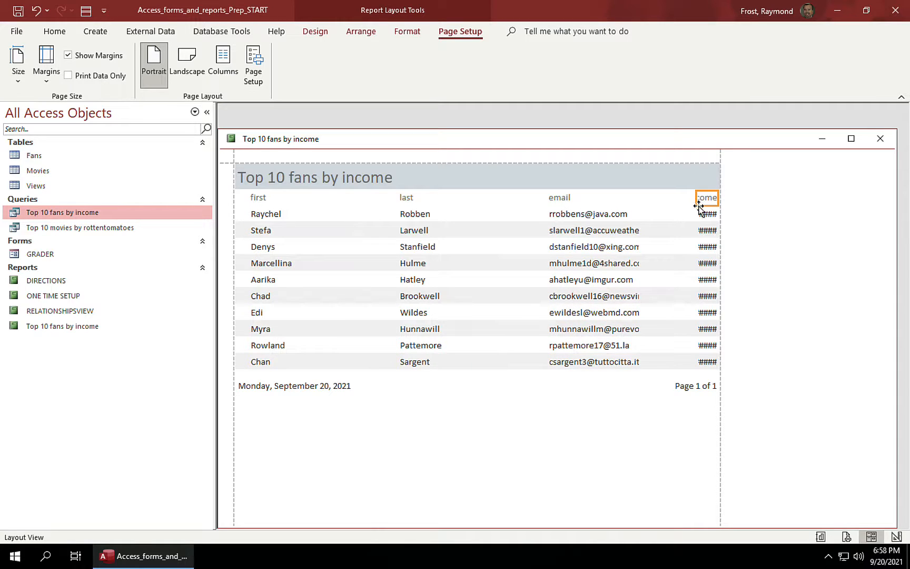
click(704, 215)
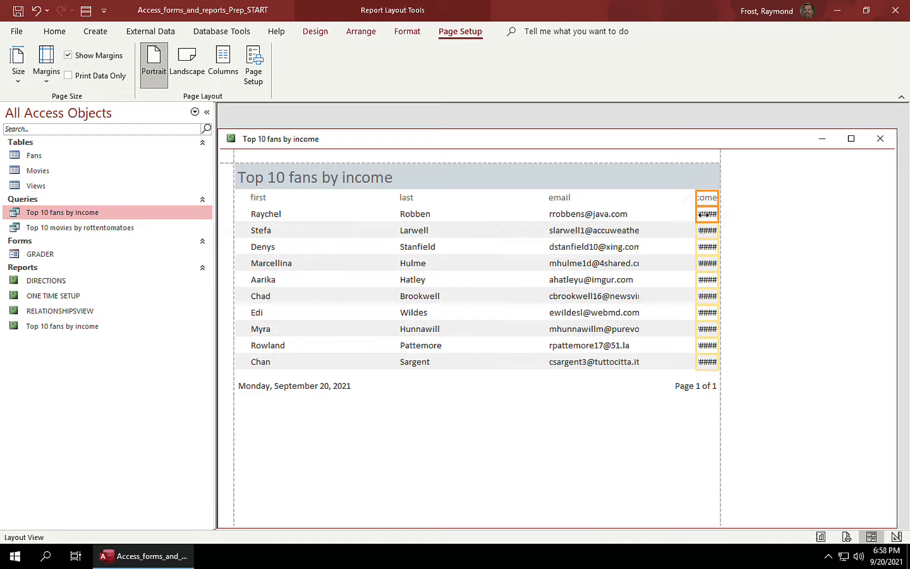
drag(696, 198, 654, 200)
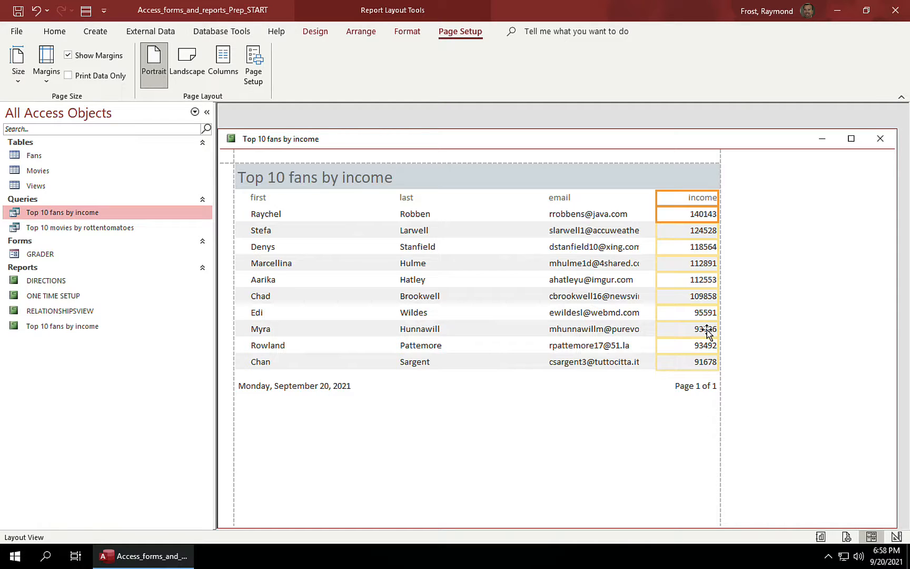
Step: Apply Currency format to the income values with no decimals, e.g. $140,143
click(408, 31)
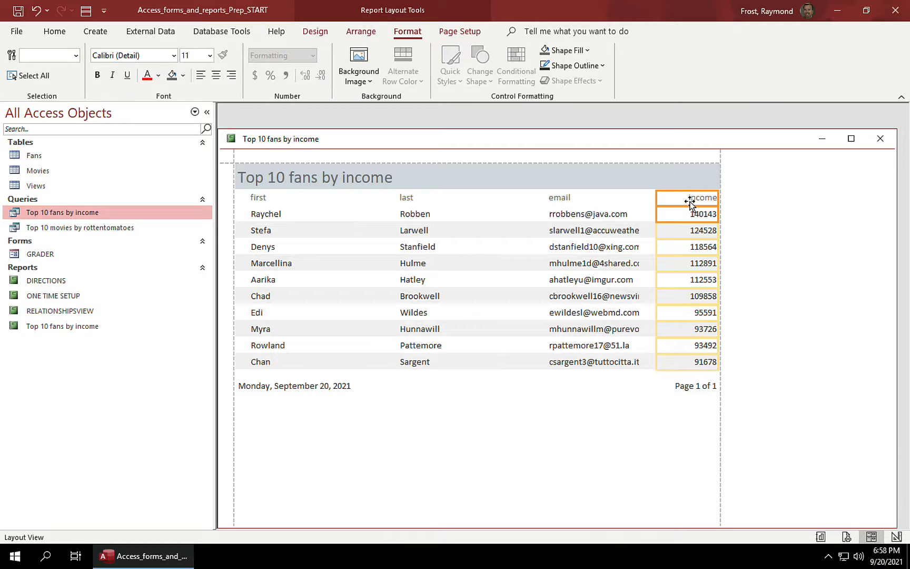
click(689, 237)
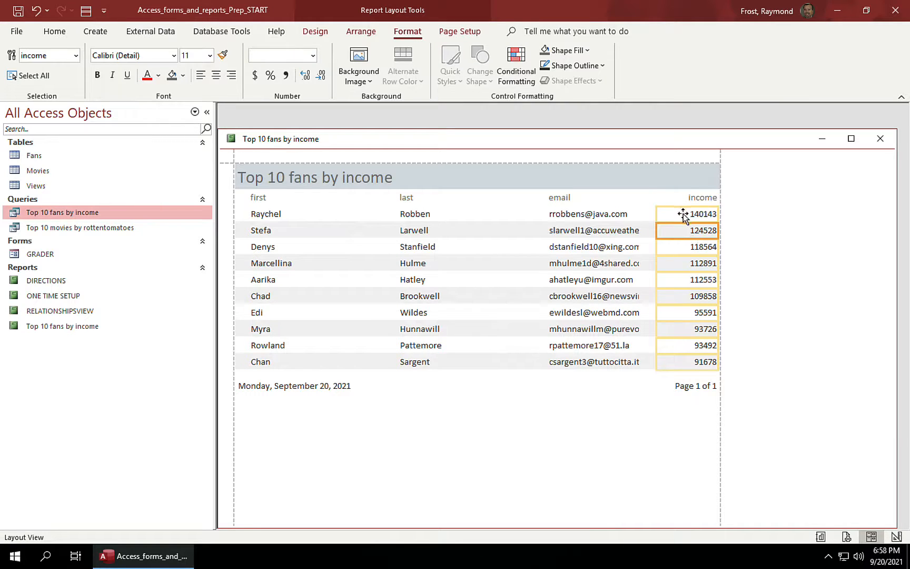
click(683, 214)
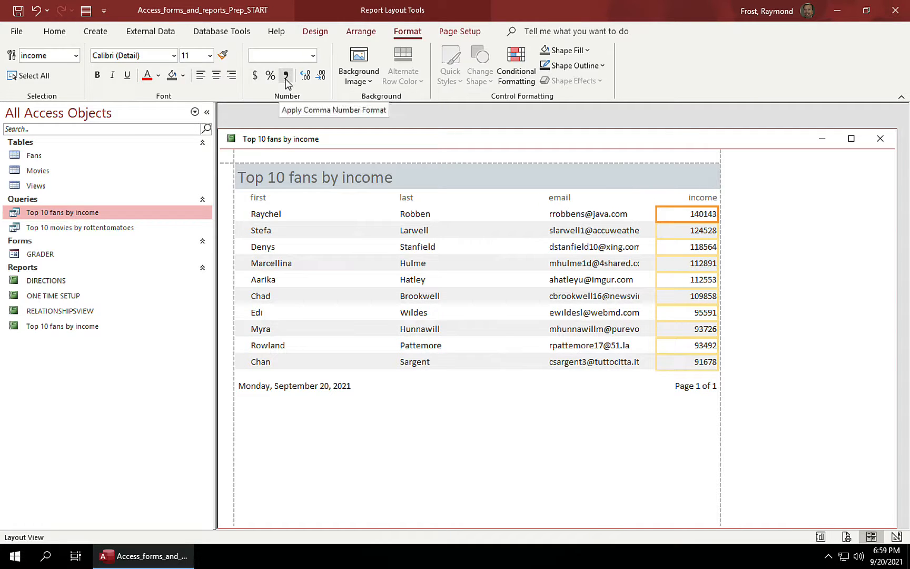
click(256, 78)
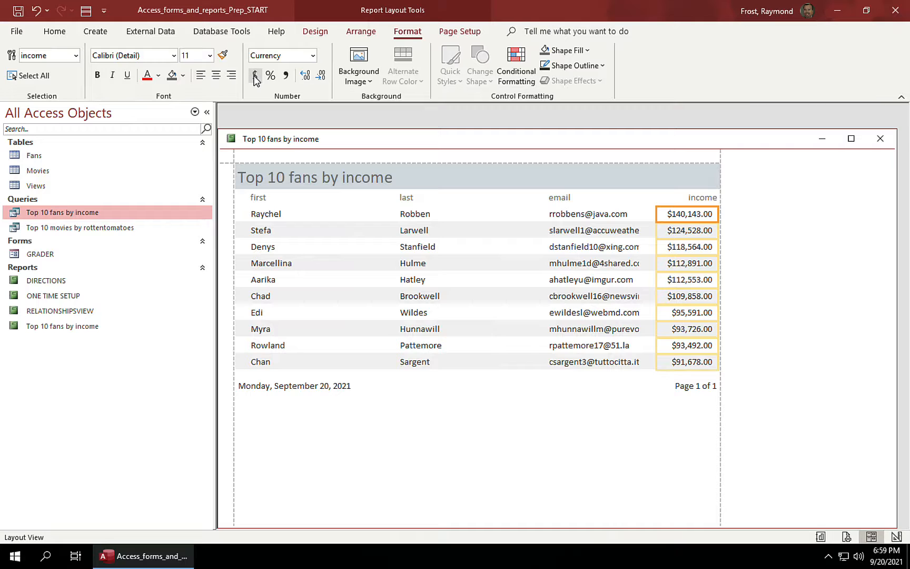
click(320, 75)
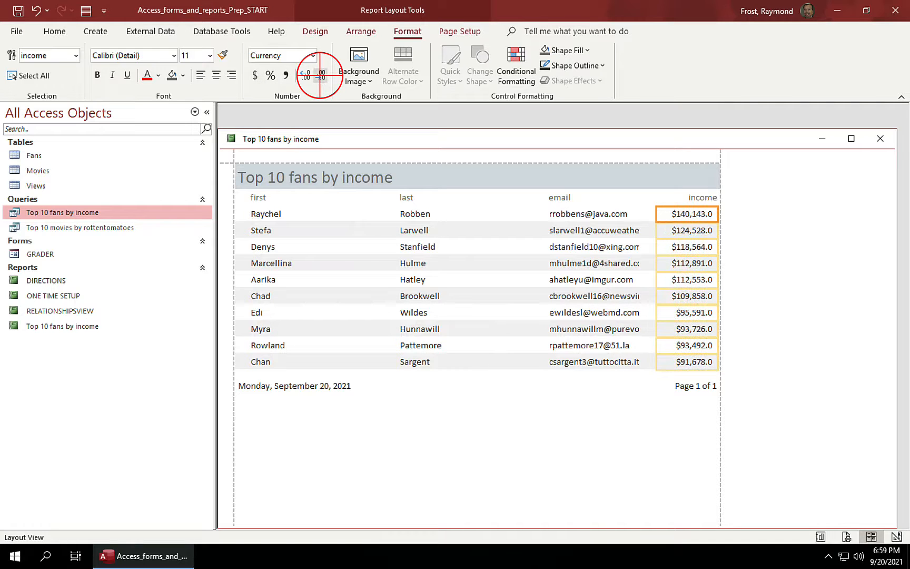
click(321, 77)
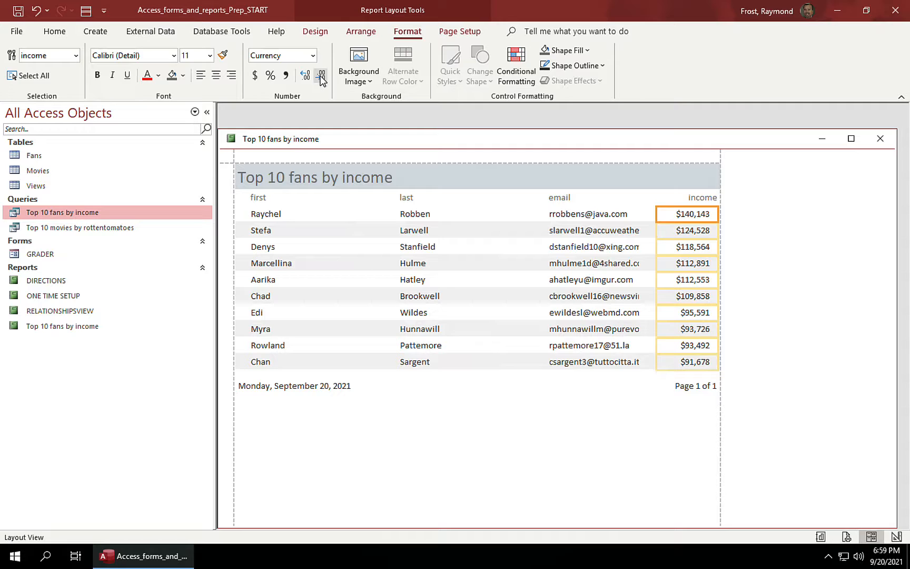
click(313, 55)
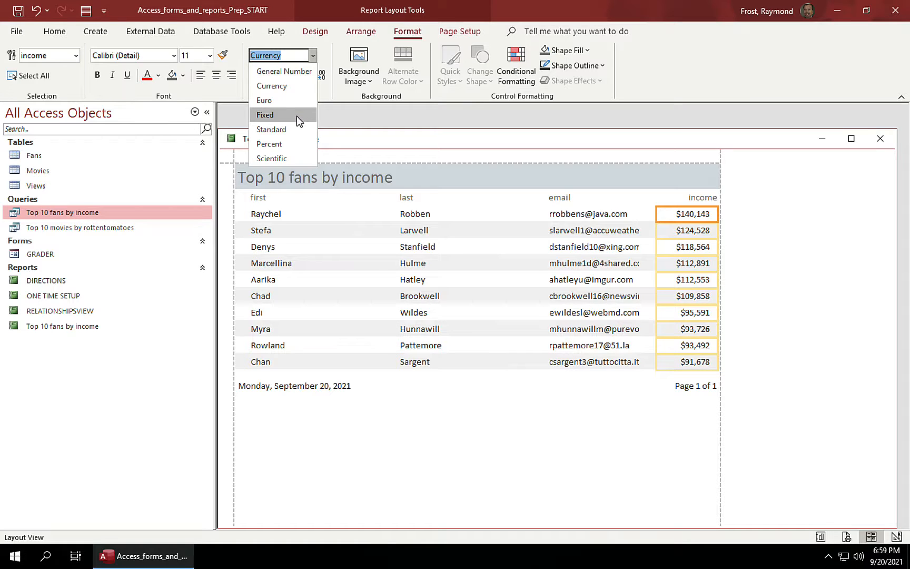
click(313, 57)
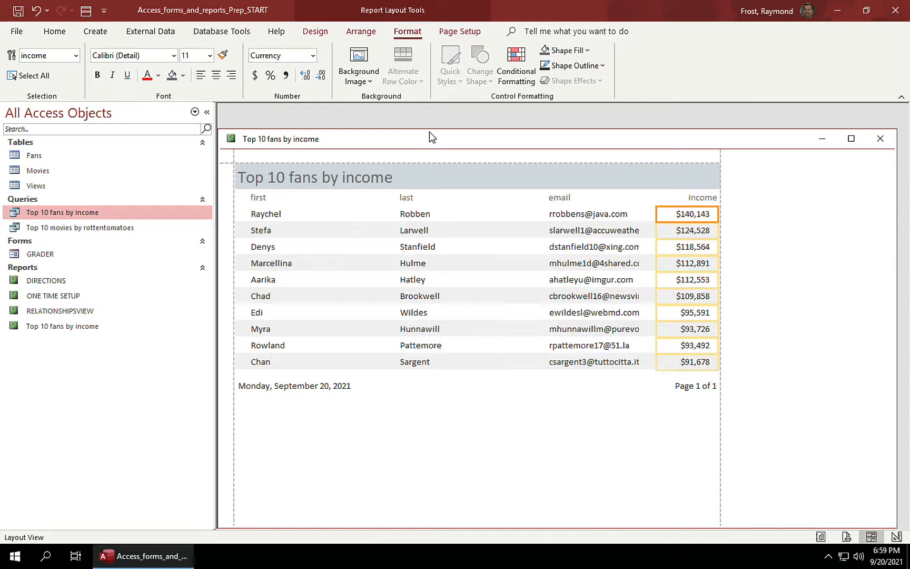
Step: Save and close the Top 10 fans by income report, then check its query results
click(881, 140)
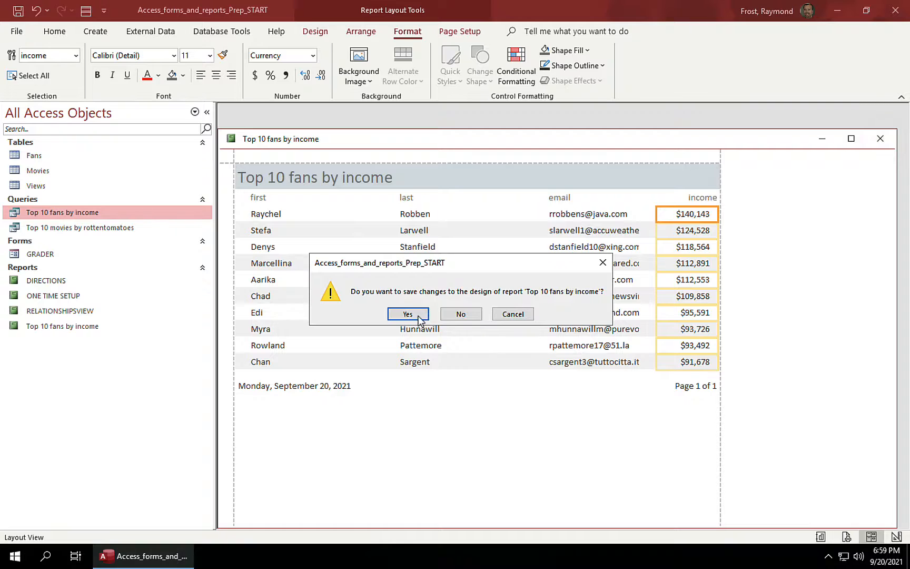
click(413, 315)
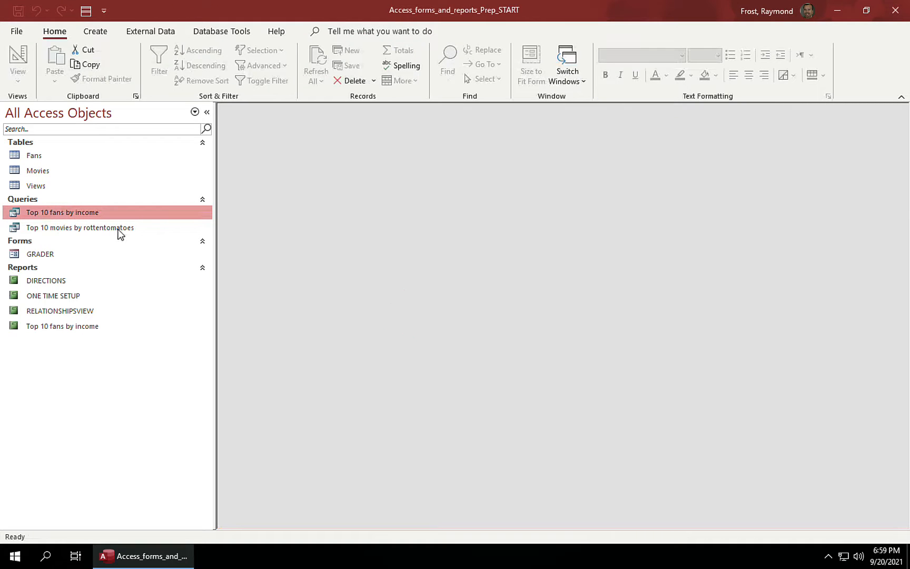
double_click(15, 211)
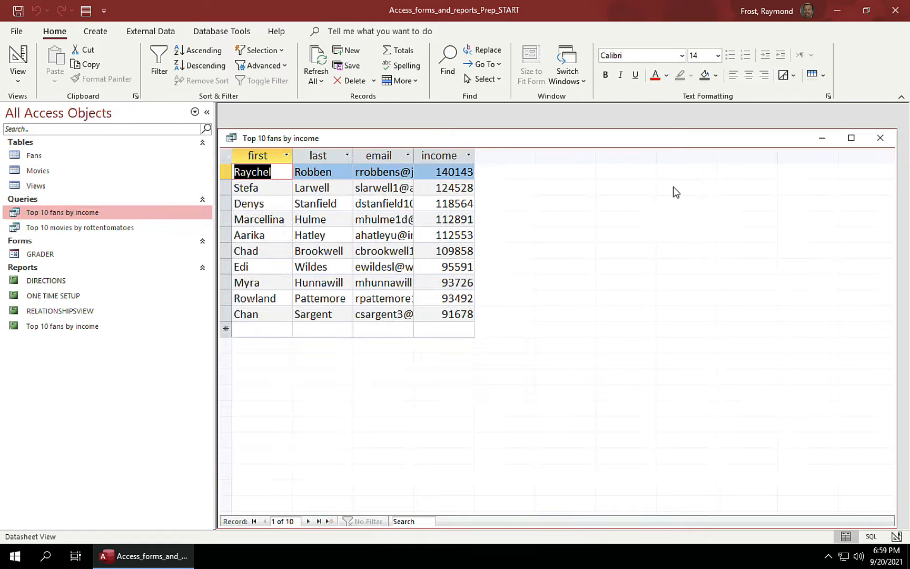
click(879, 138)
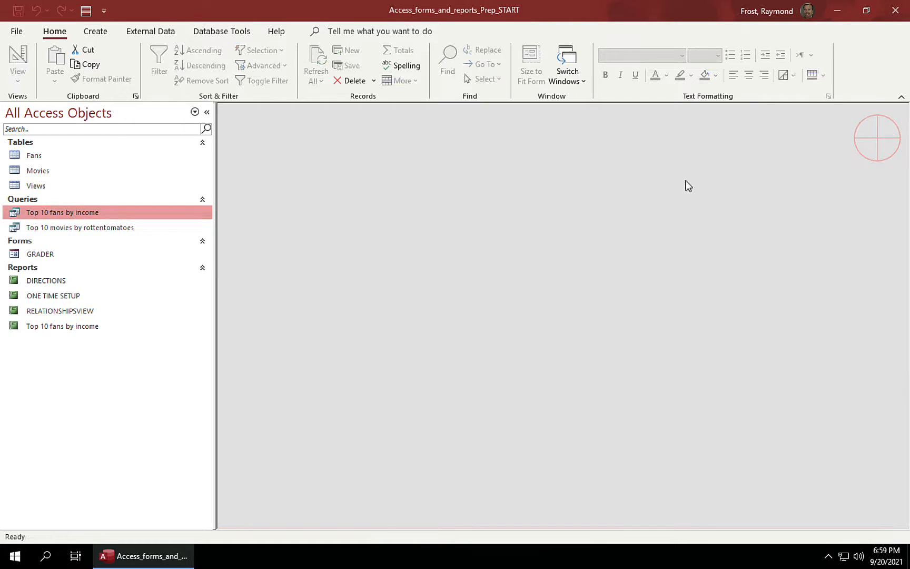
Step: Reopen and close the fans by income report, then select the Top 10 movies by rottentomatoes query
double_click(15, 326)
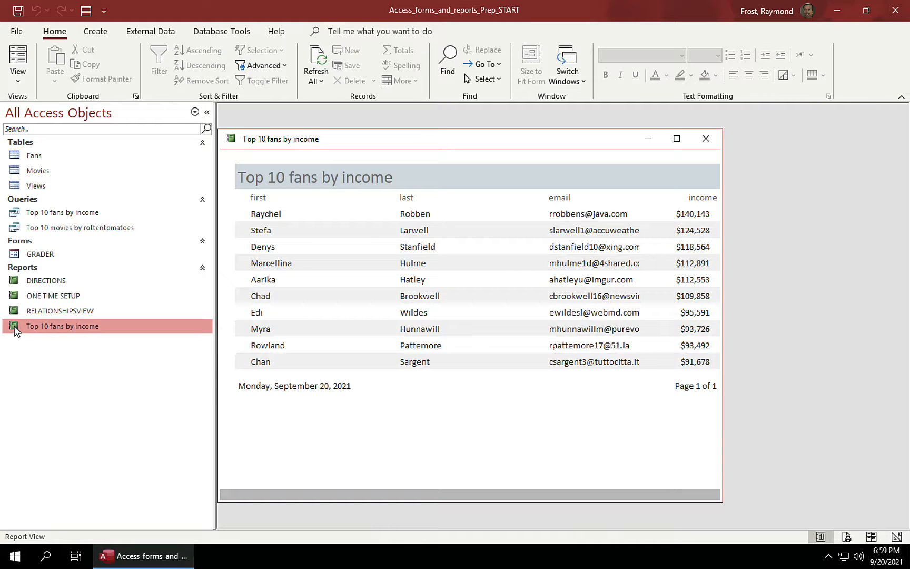
click(706, 139)
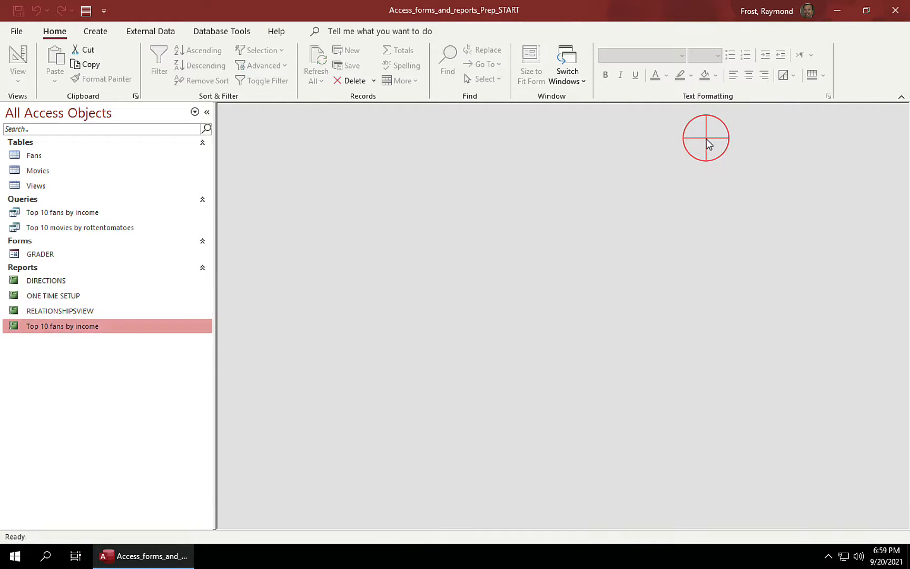
click(98, 230)
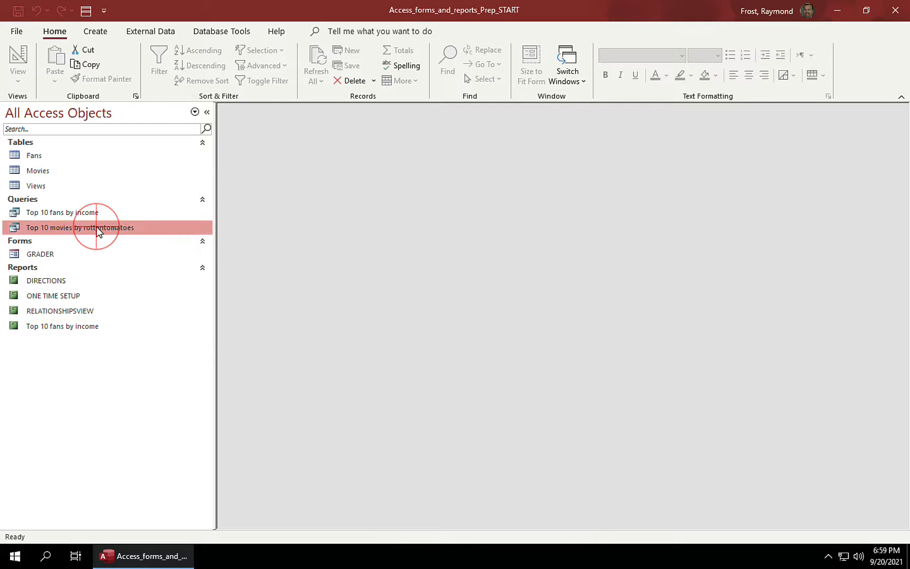
click(102, 31)
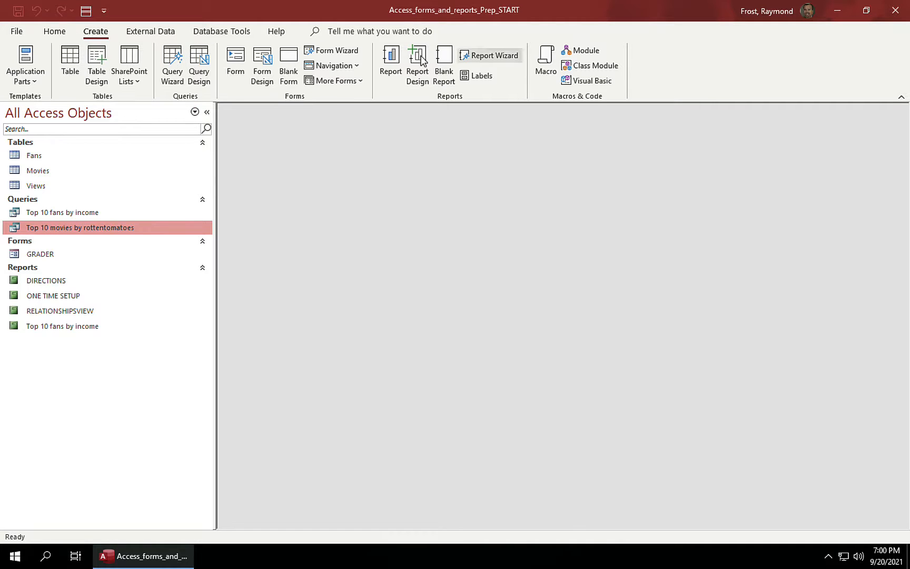
Step: Run the Report Wizard on the movies query with title and rottentomatoes in a tabular portrait layout
click(483, 58)
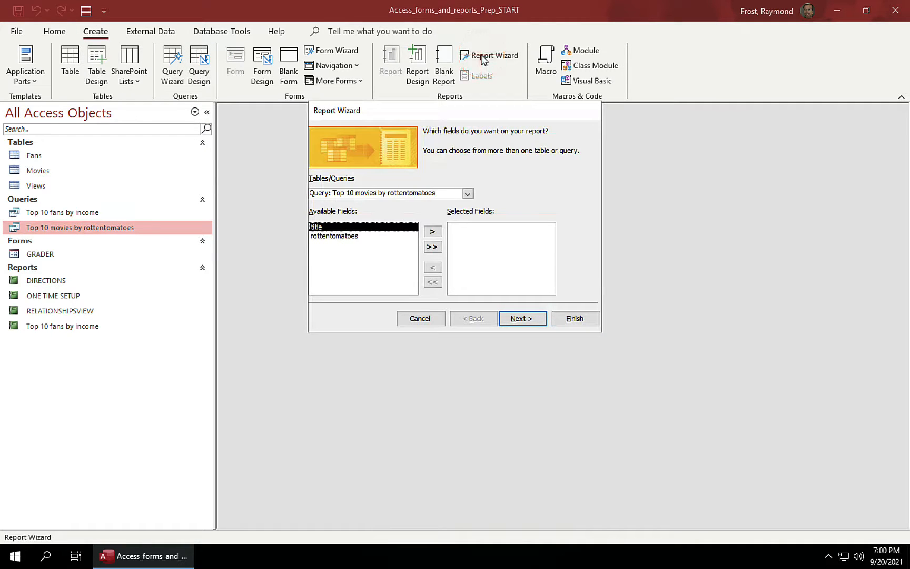
click(433, 247)
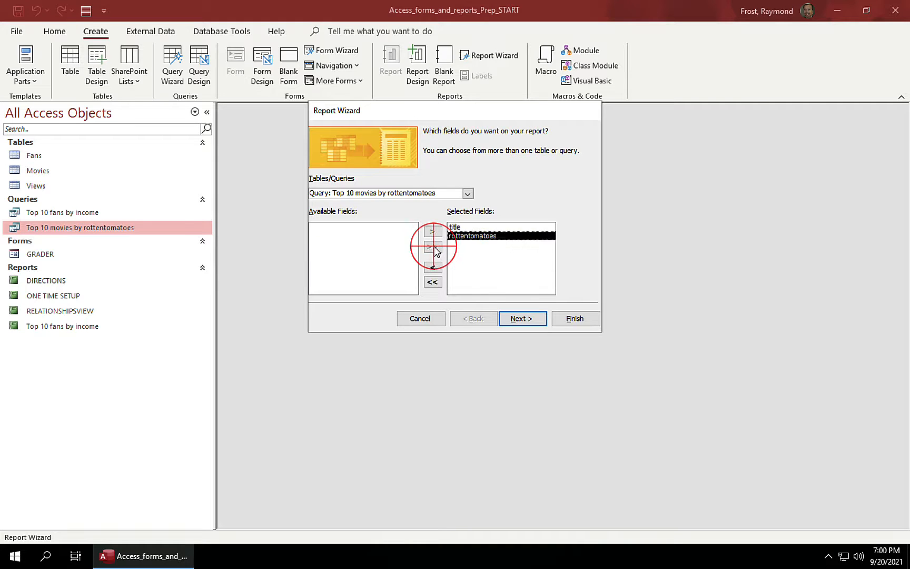
click(523, 319)
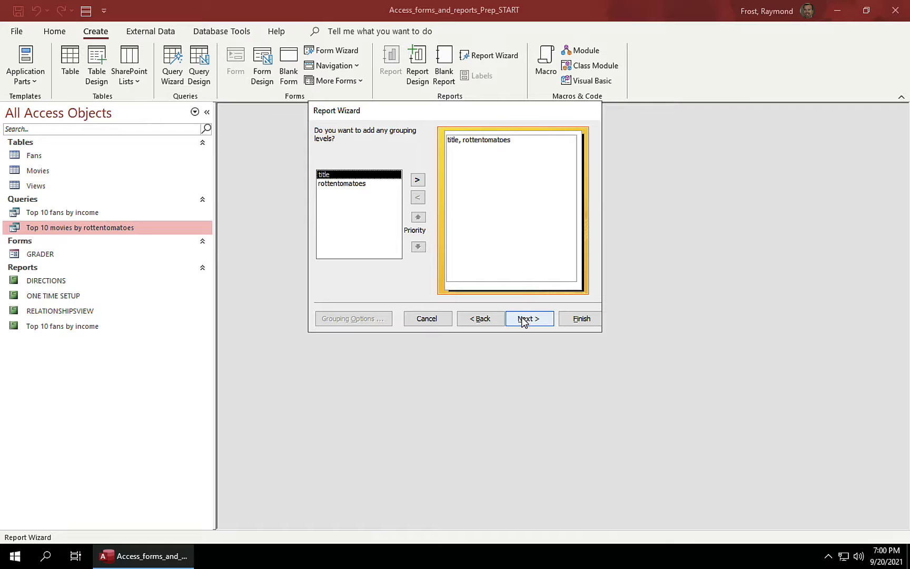
click(525, 321)
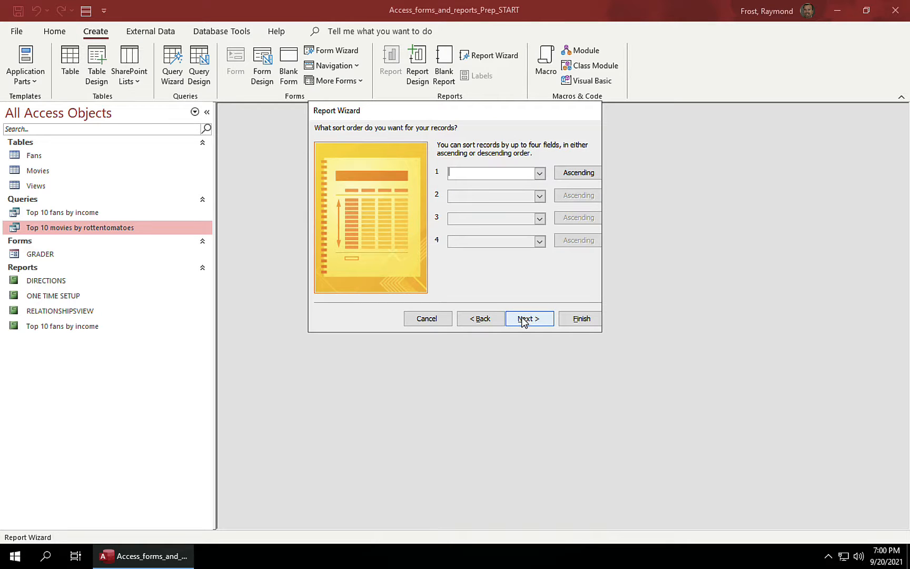
click(525, 321)
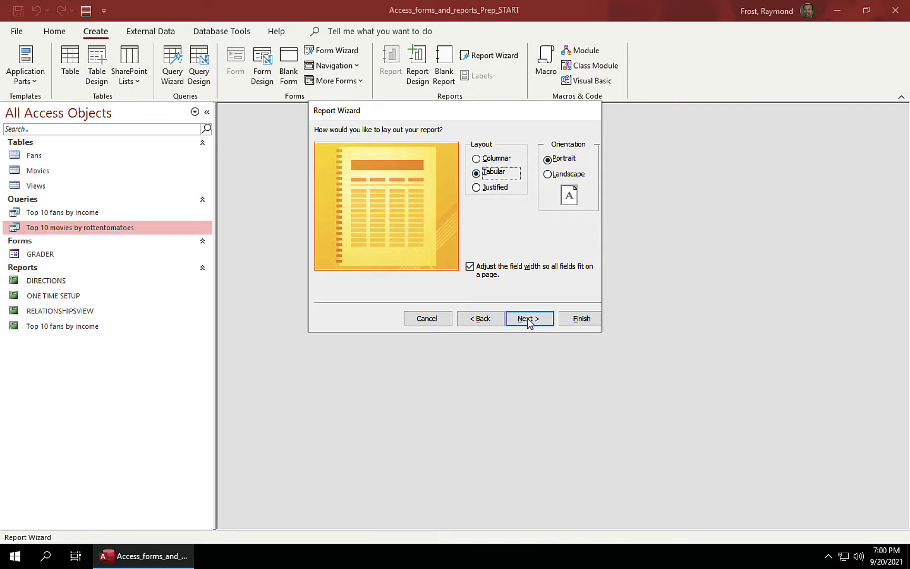
click(527, 320)
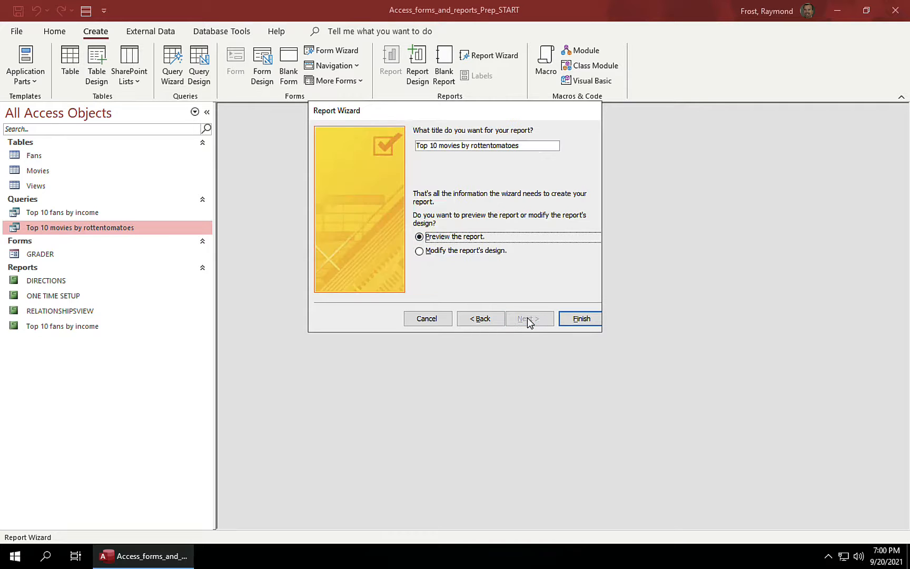
click(580, 319)
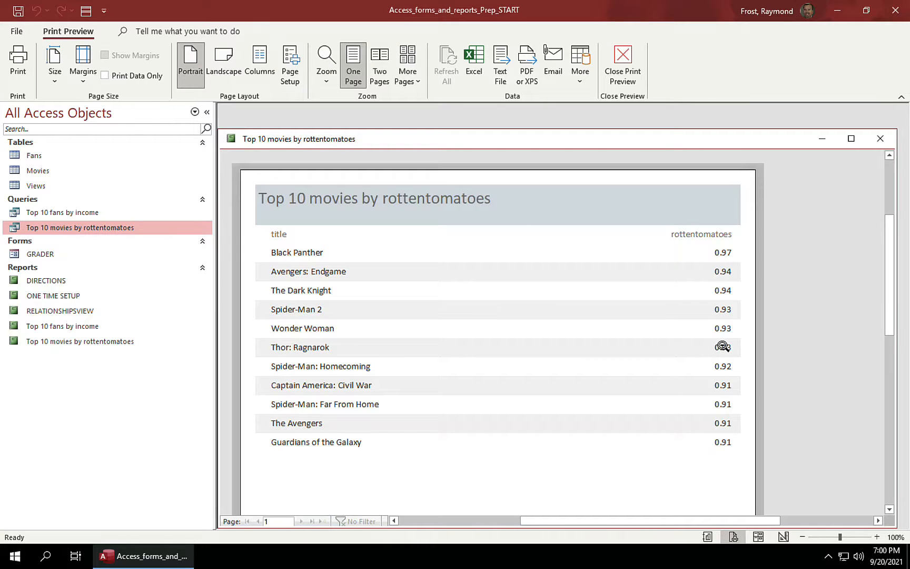
Step: Close the print preview and switch the movie report to Layout View
click(625, 54)
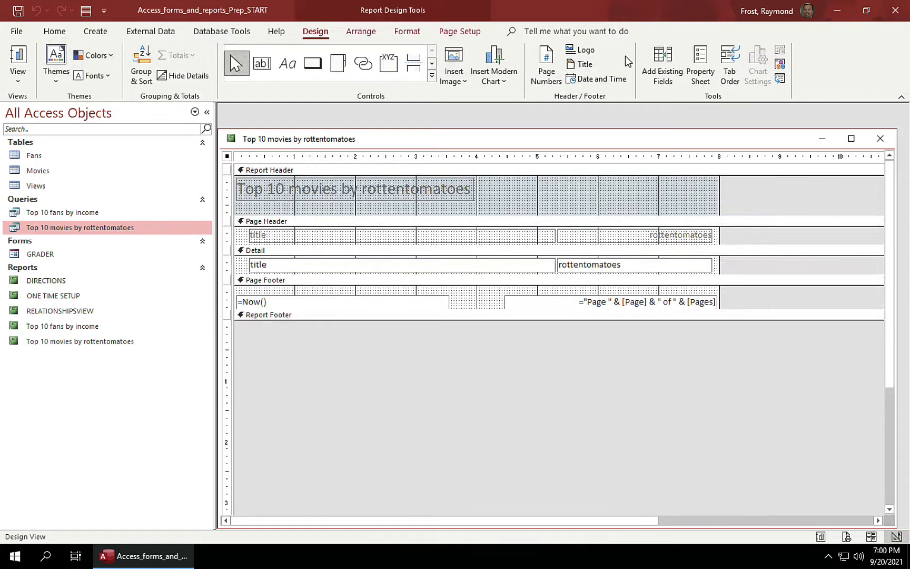
click(21, 81)
click(57, 168)
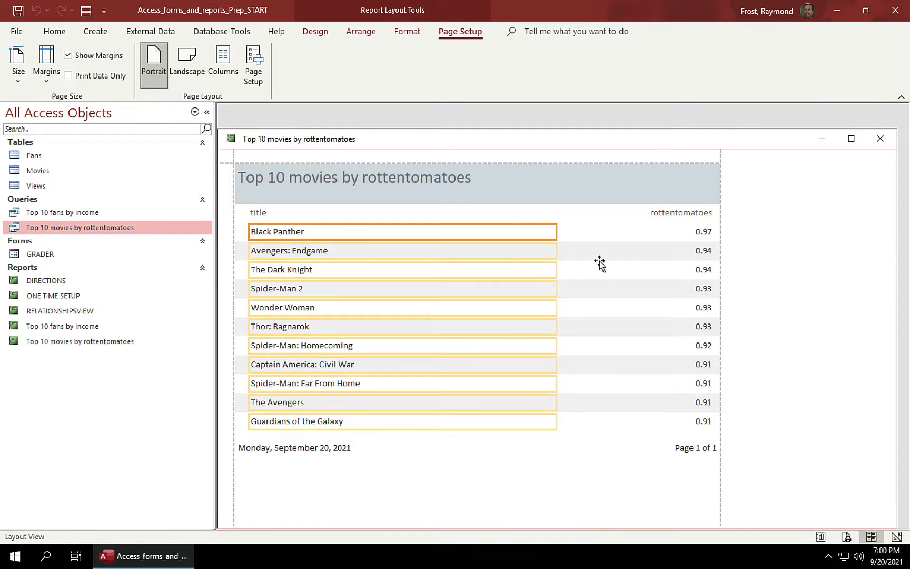
Step: Format the rottentomatoes column as Percent with no decimals, then save and close the report
click(662, 231)
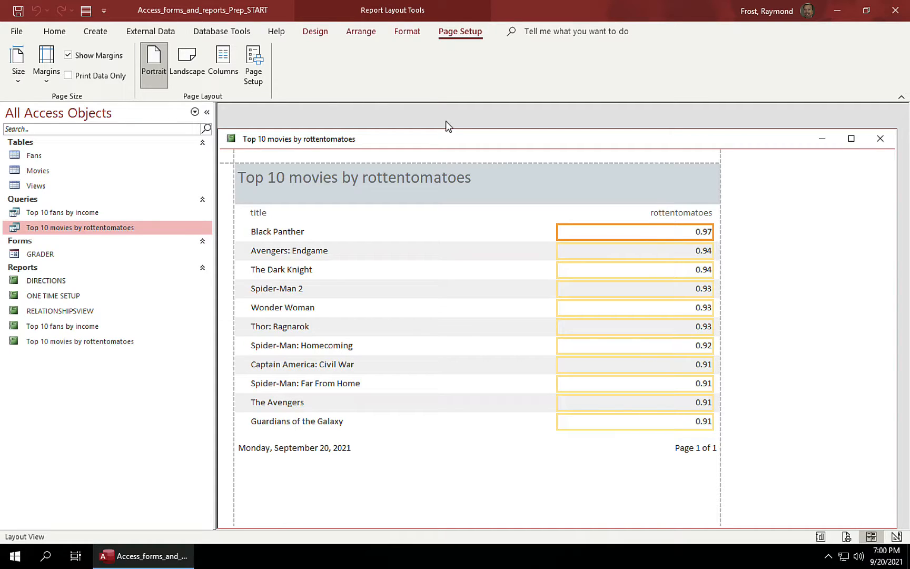
click(410, 32)
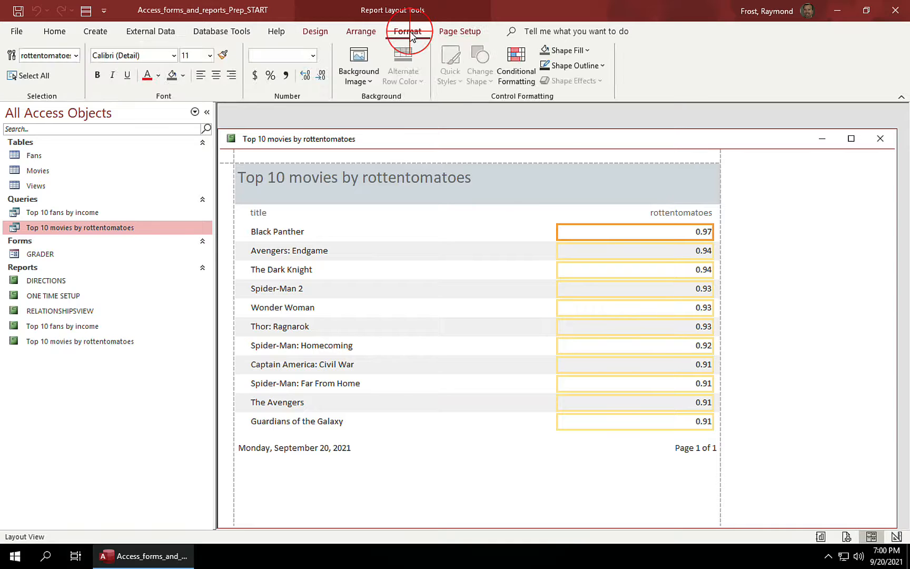
click(270, 75)
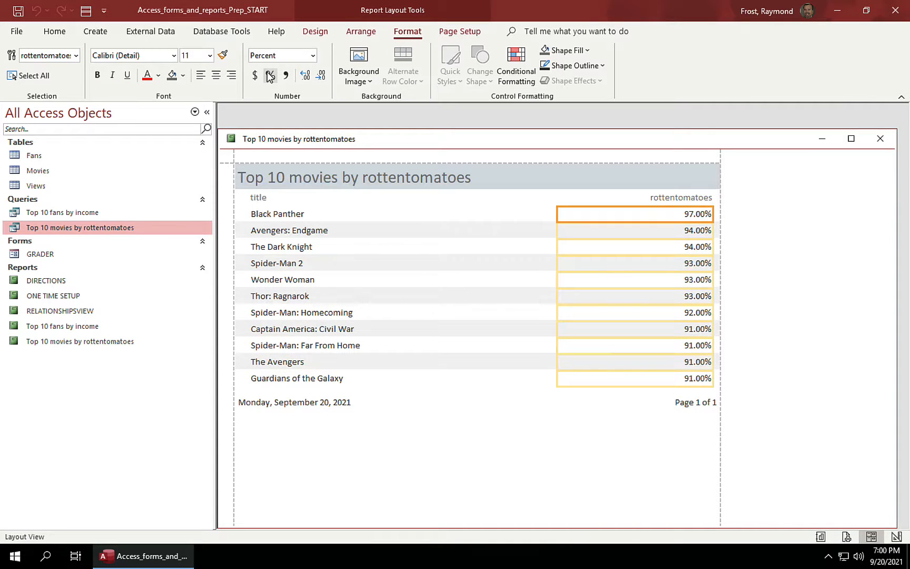
click(321, 75)
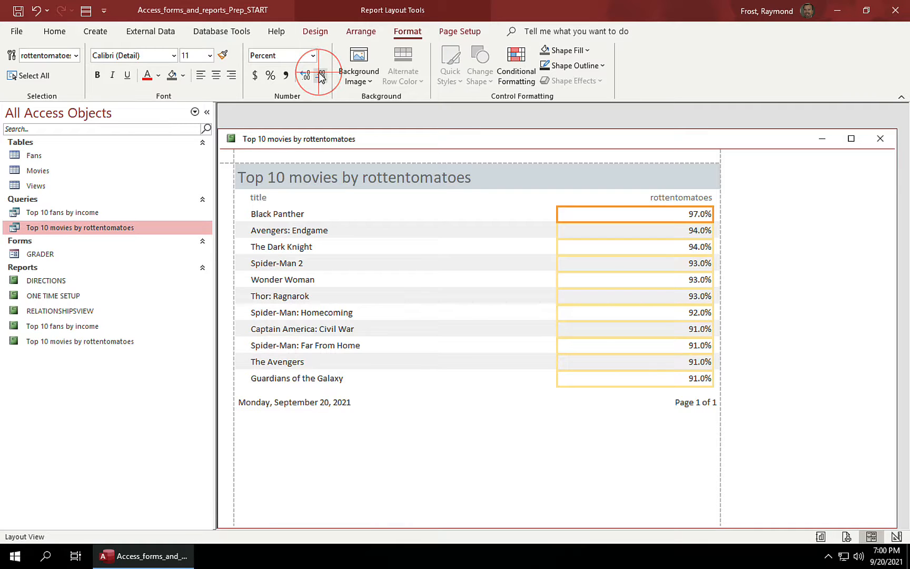
click(320, 75)
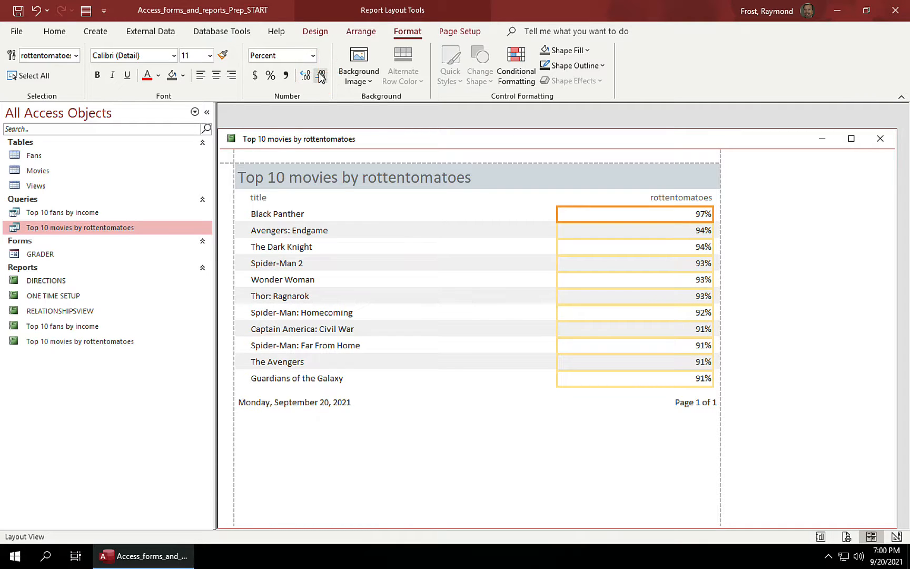
click(882, 141)
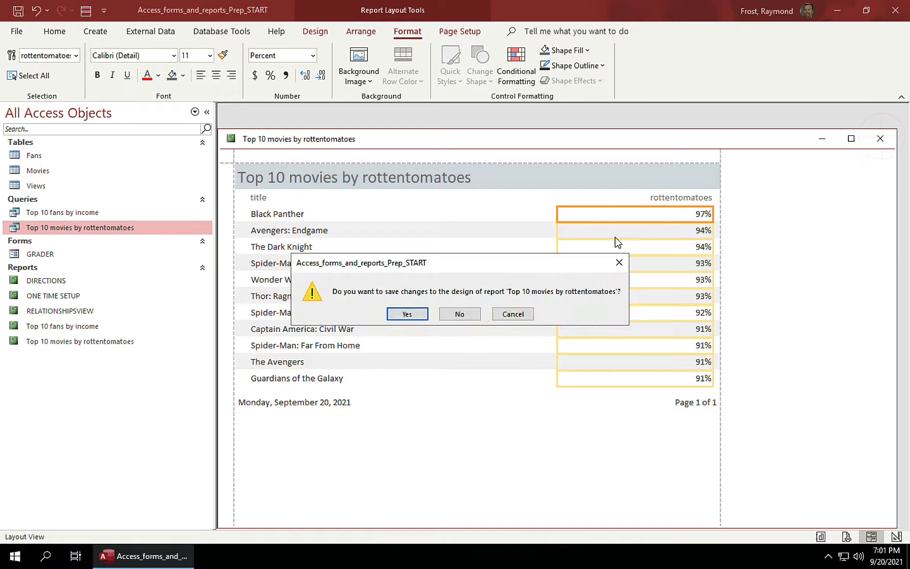
click(407, 315)
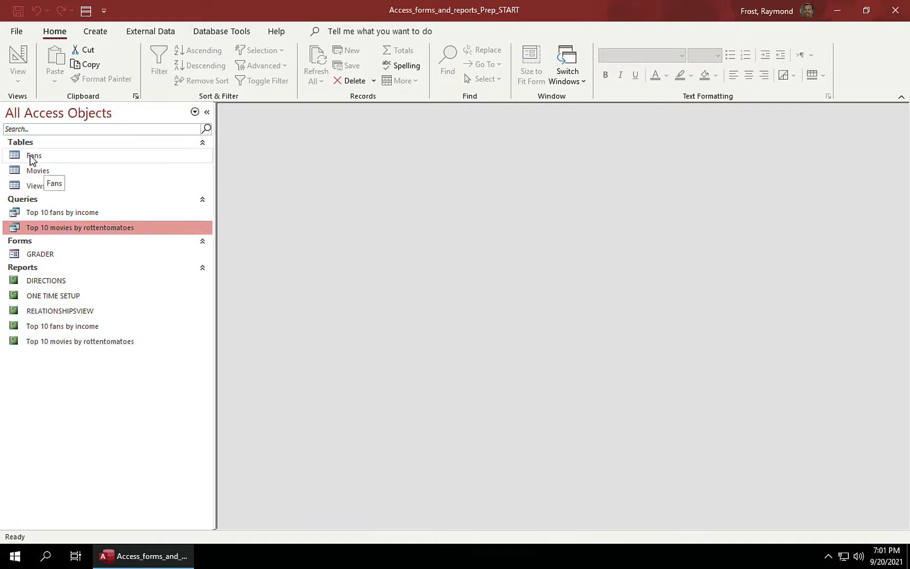
click(12, 157)
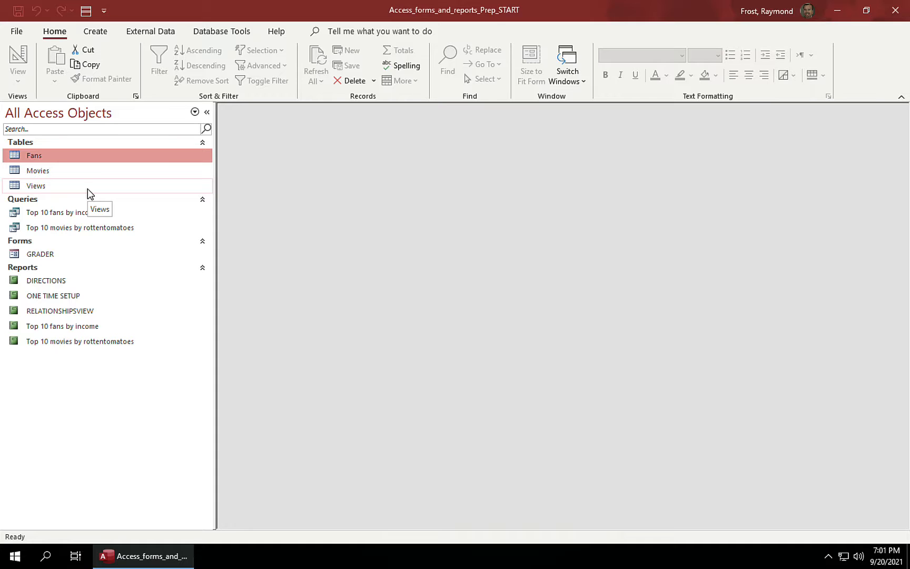
click(95, 32)
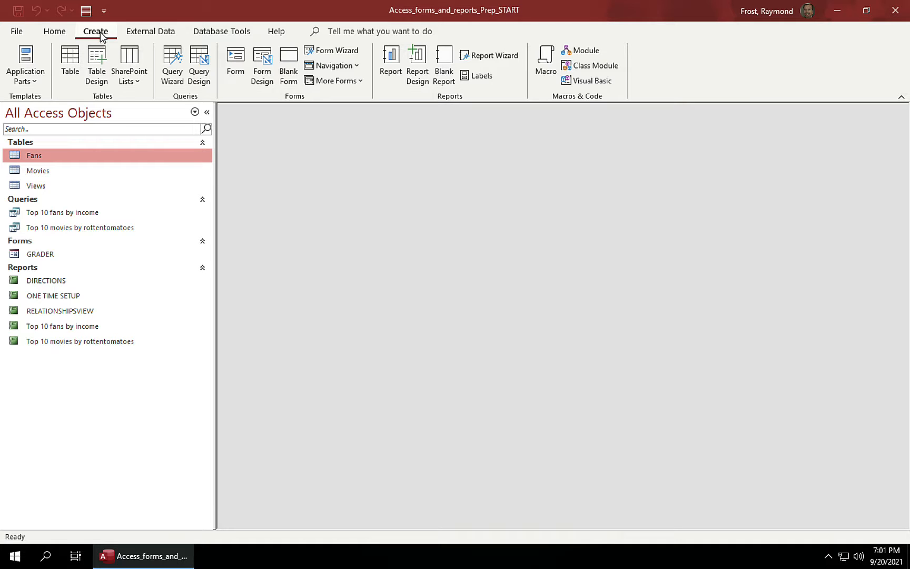
click(236, 59)
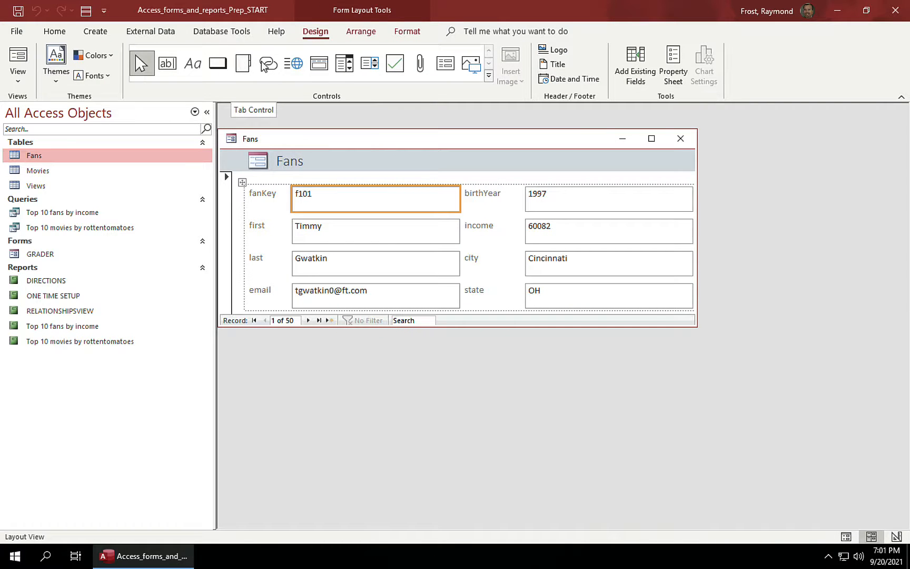
click(652, 138)
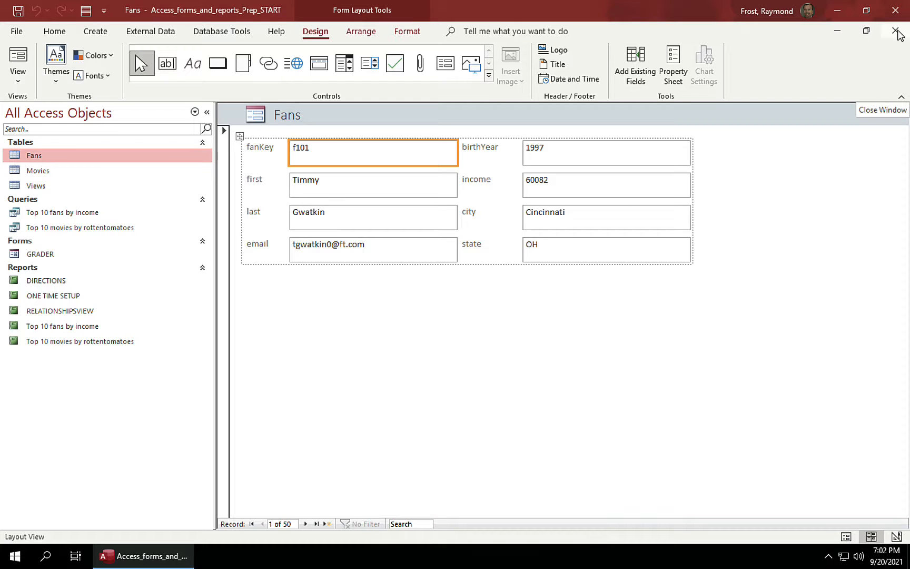
click(897, 32)
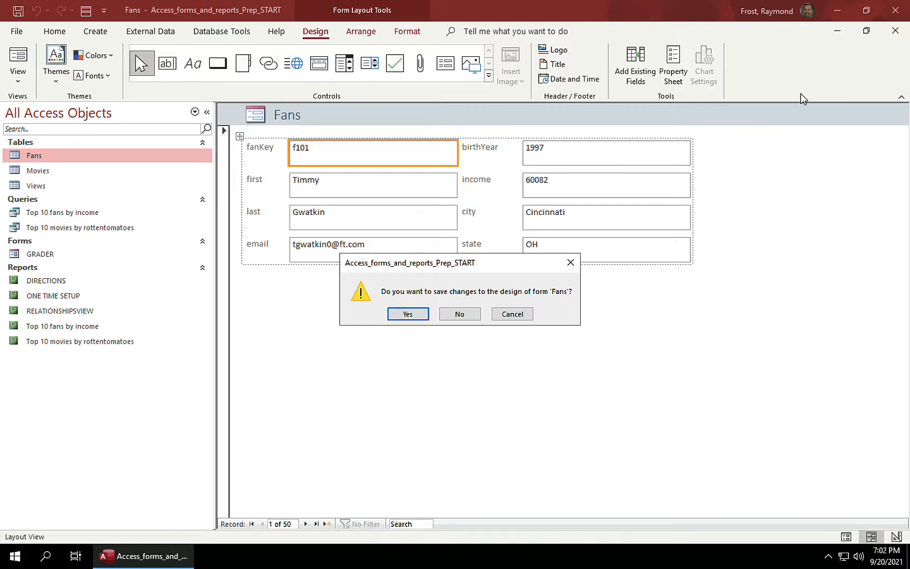
click(460, 314)
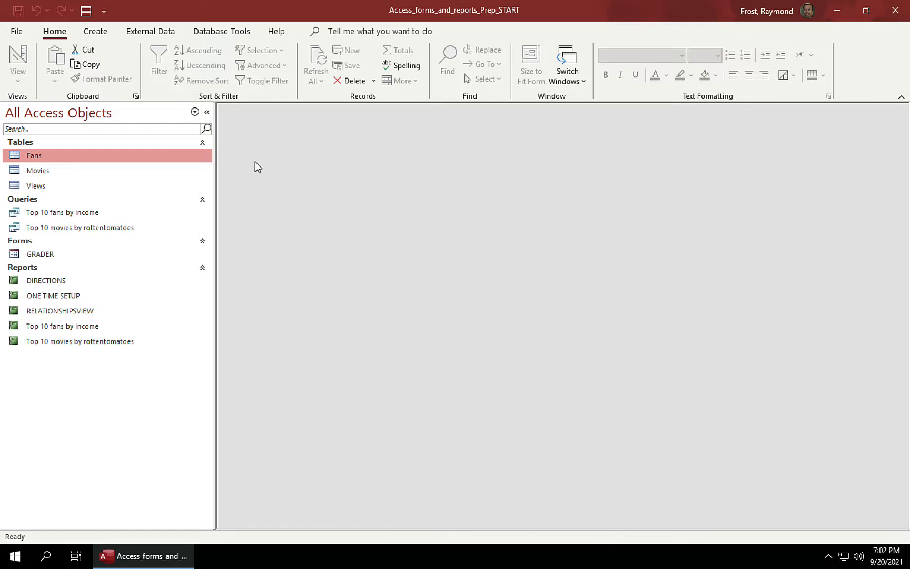
Step: Link Fans.fanKey to Views.fanFK as one-to-many with referential integrity enforced
click(220, 34)
click(158, 58)
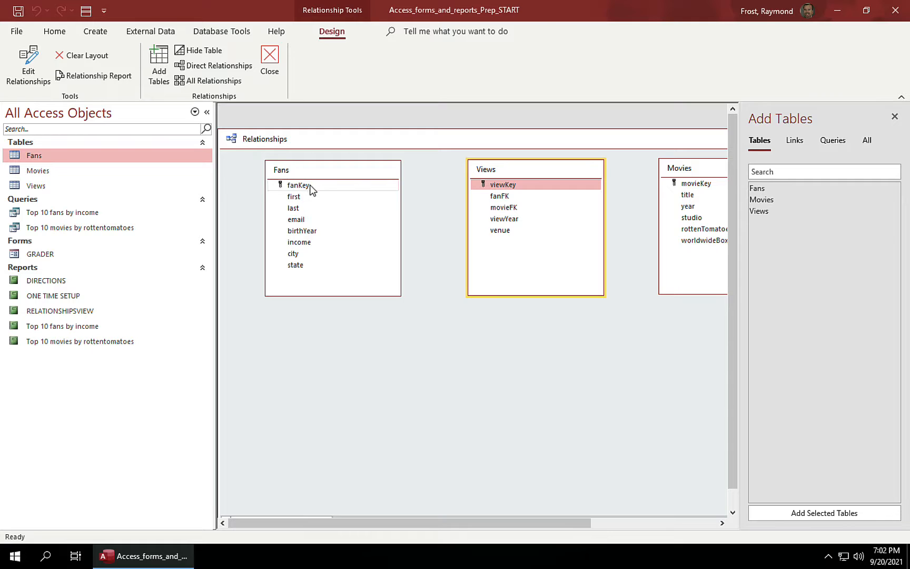
drag(310, 186, 499, 196)
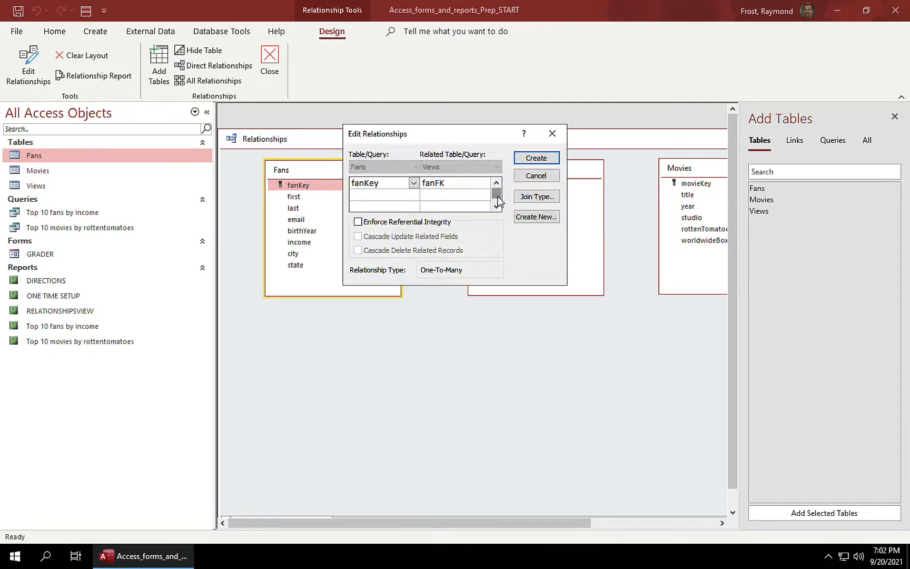
click(359, 221)
click(538, 159)
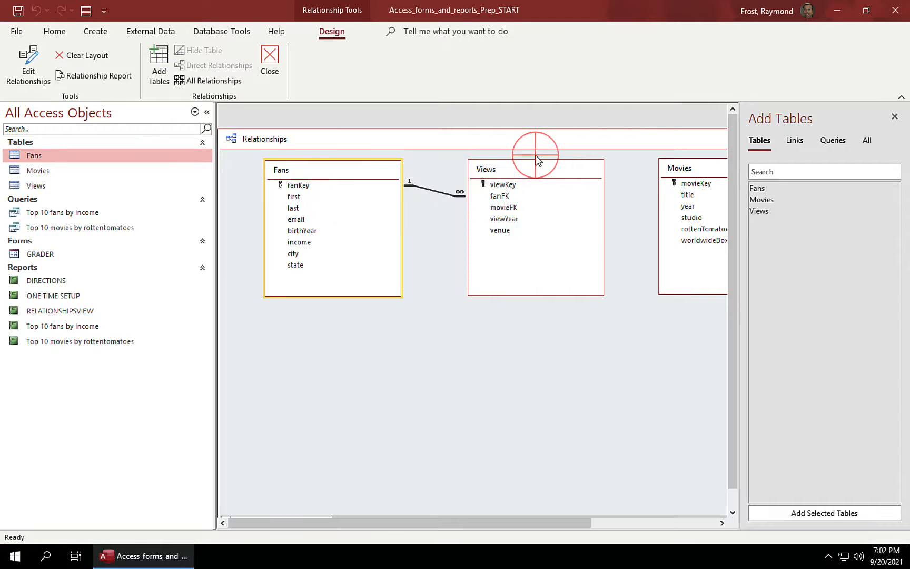
Step: Link Movies.movieKey to Views.movieFK with referential integrity, then close the Relationships window
click(685, 186)
drag(685, 186, 498, 209)
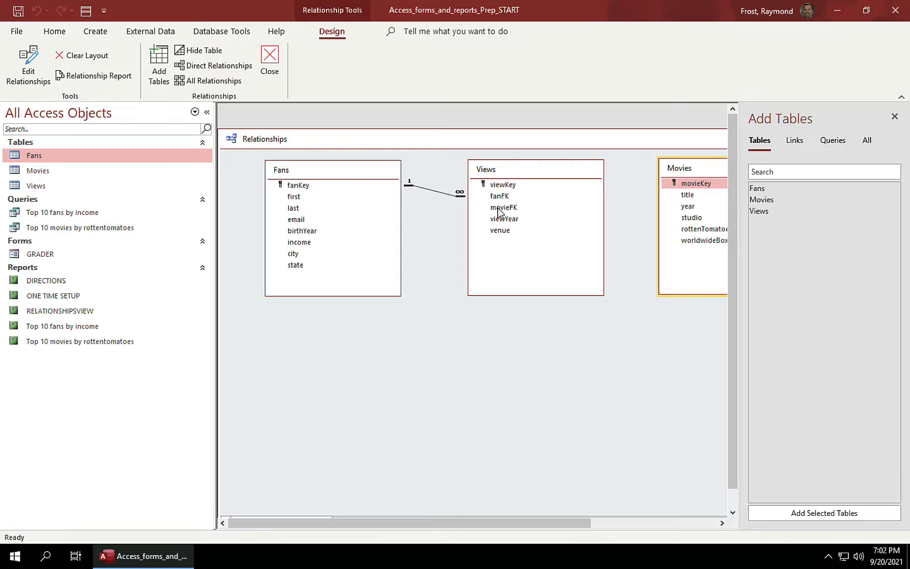
click(359, 222)
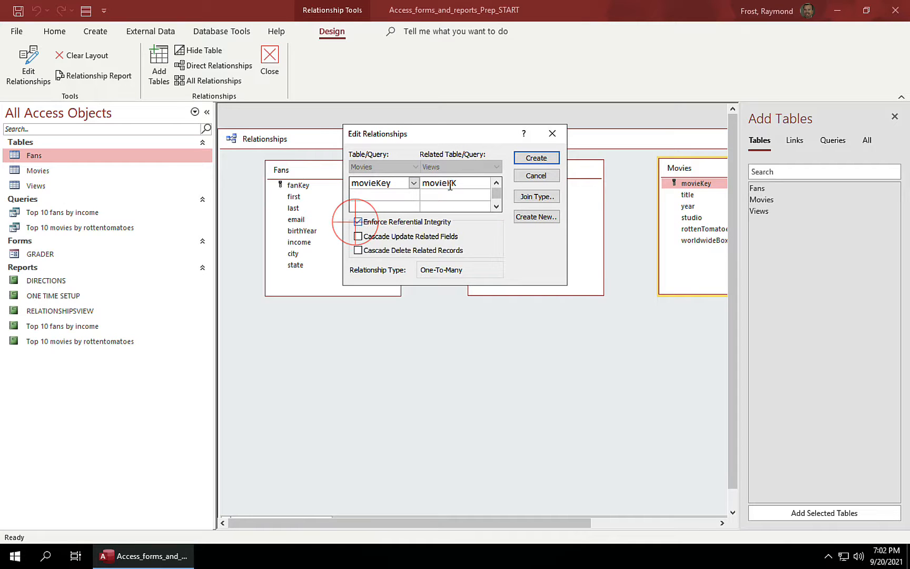
click(536, 158)
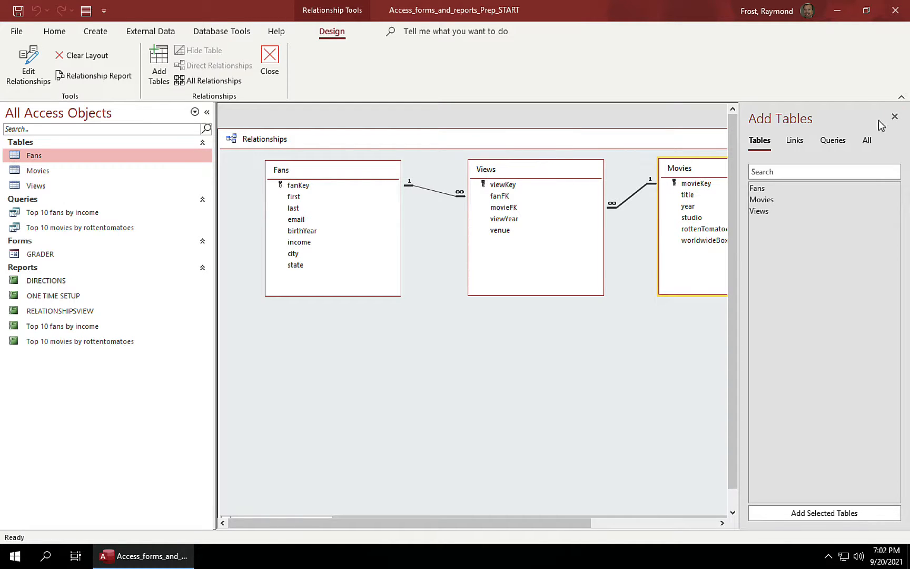
click(895, 117)
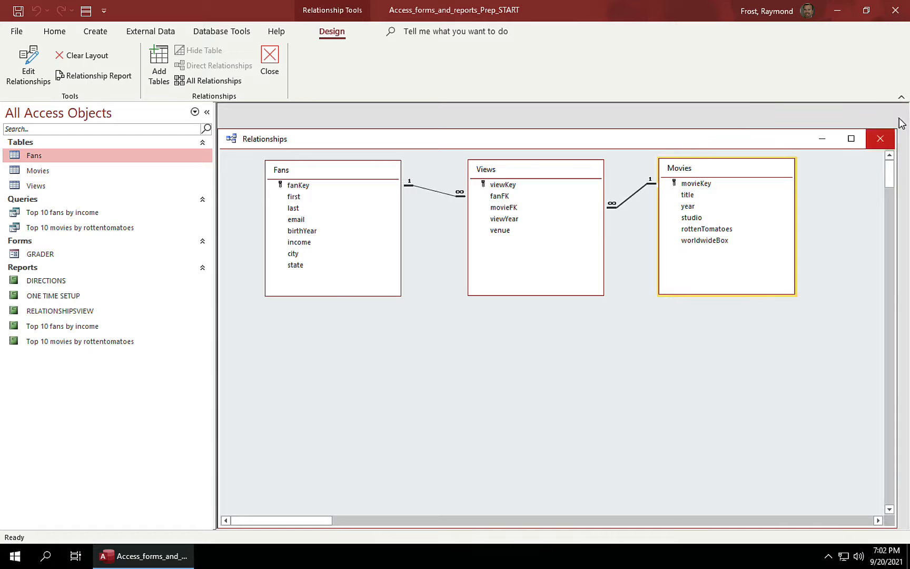
click(880, 138)
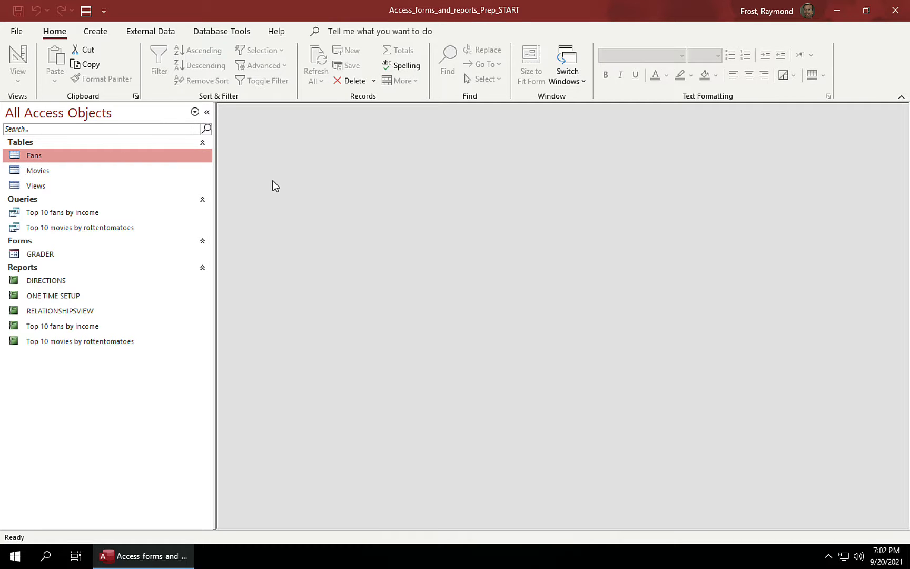
Step: Create a quick form from the Fans table with an embedded Views subform
click(96, 31)
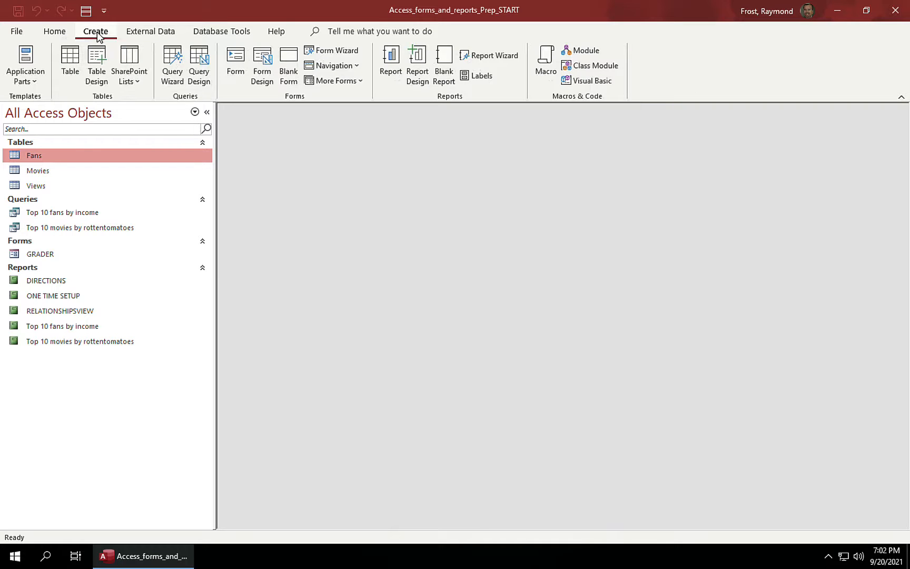
click(235, 62)
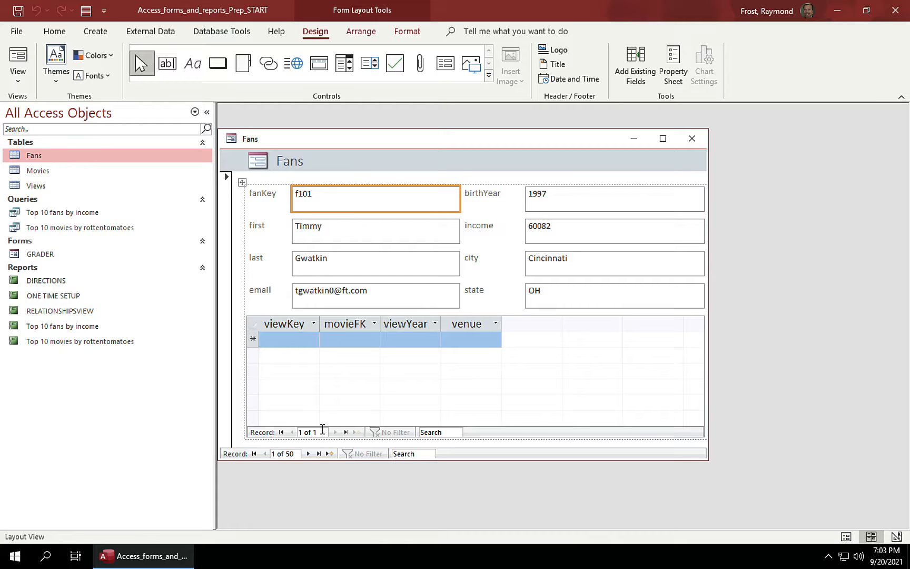
Step: Step forward through the fan records from f102 to fan f113
click(307, 454)
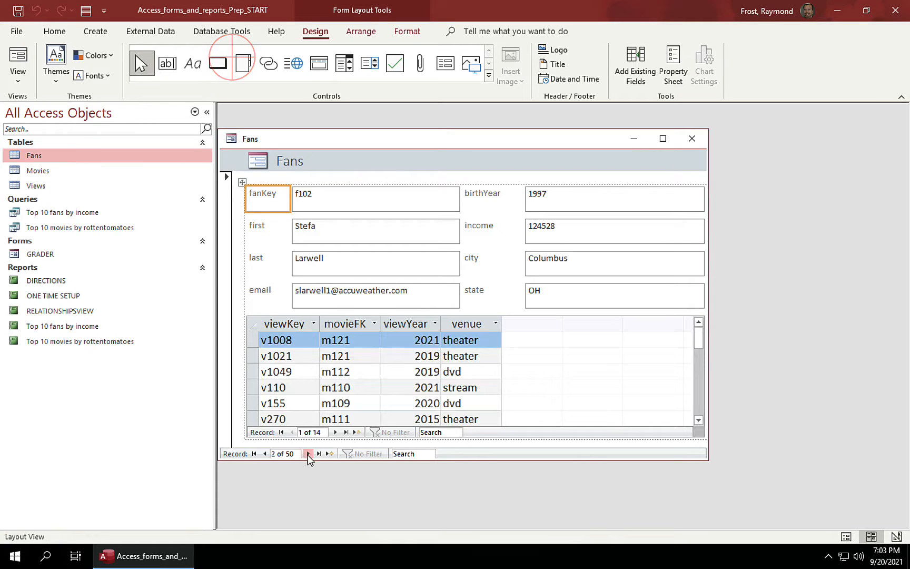
click(308, 454)
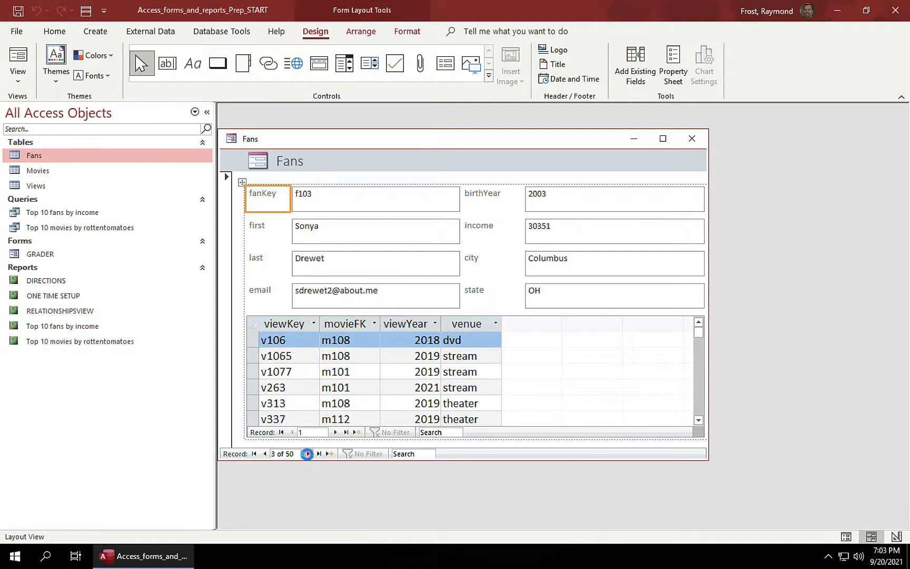
click(307, 455)
click(309, 456)
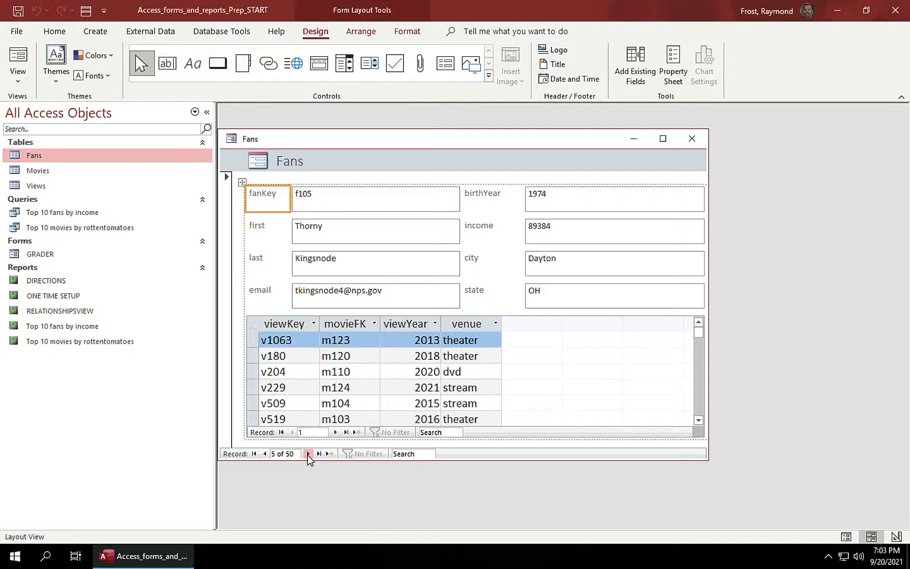
click(308, 454)
click(308, 454)
click(308, 454)
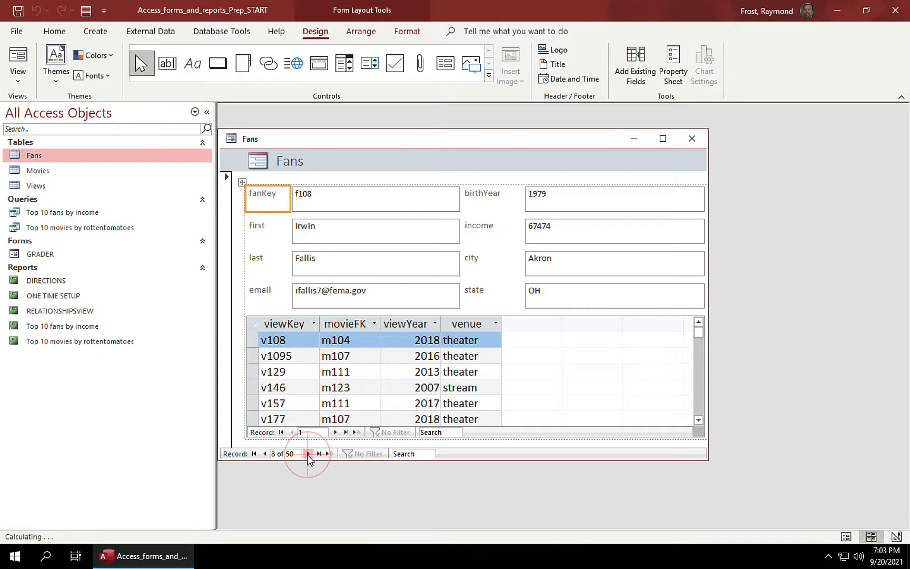
click(308, 454)
click(309, 455)
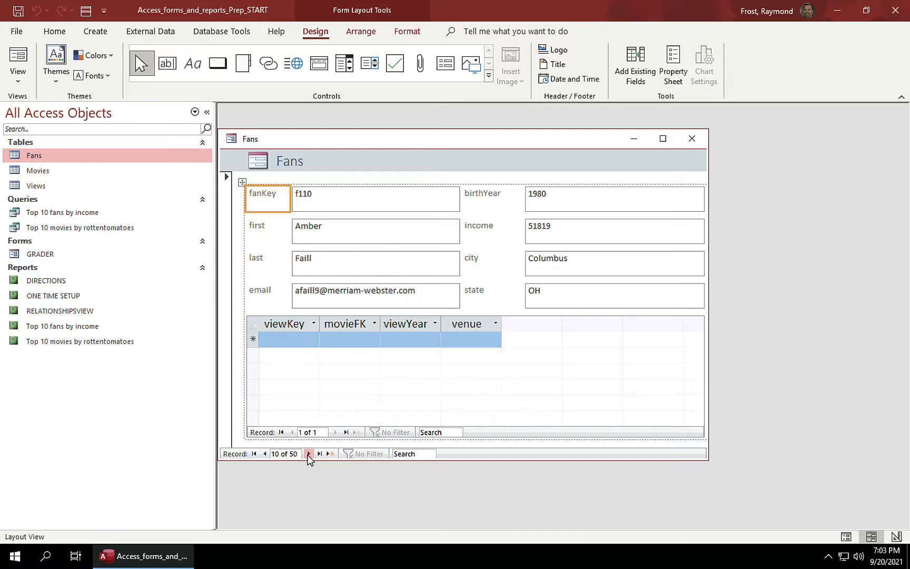
click(309, 454)
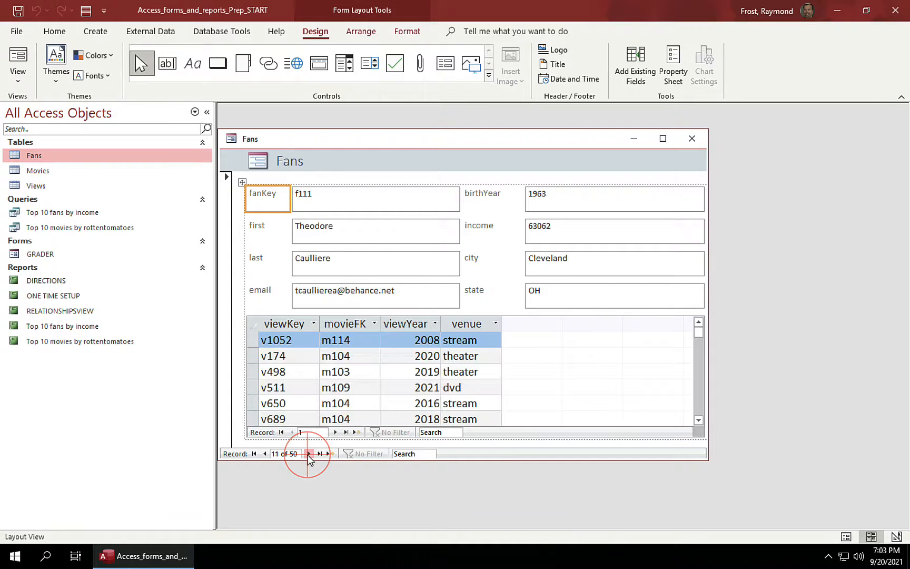
click(308, 454)
click(308, 454)
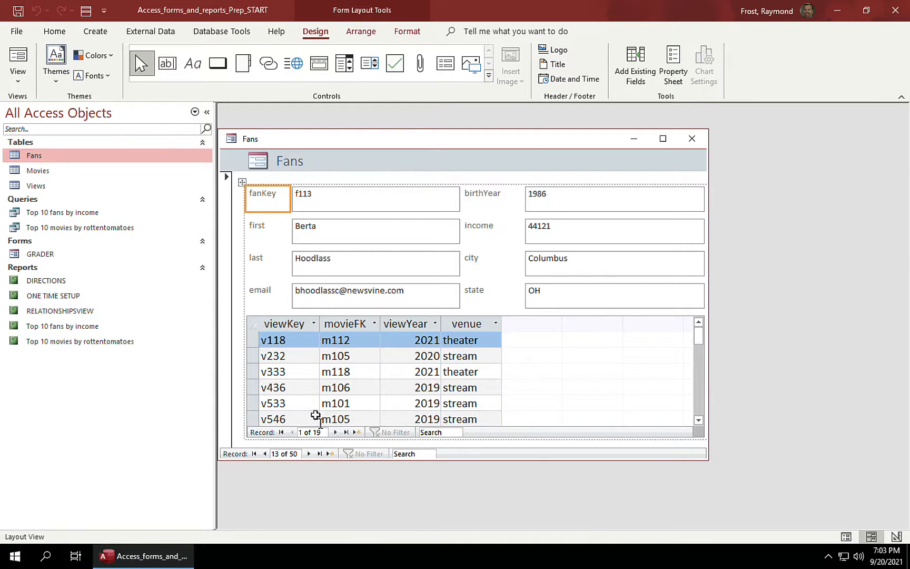
Step: Browse f113's viewings in the subform, then return to the first viewing, v118
click(335, 432)
click(335, 433)
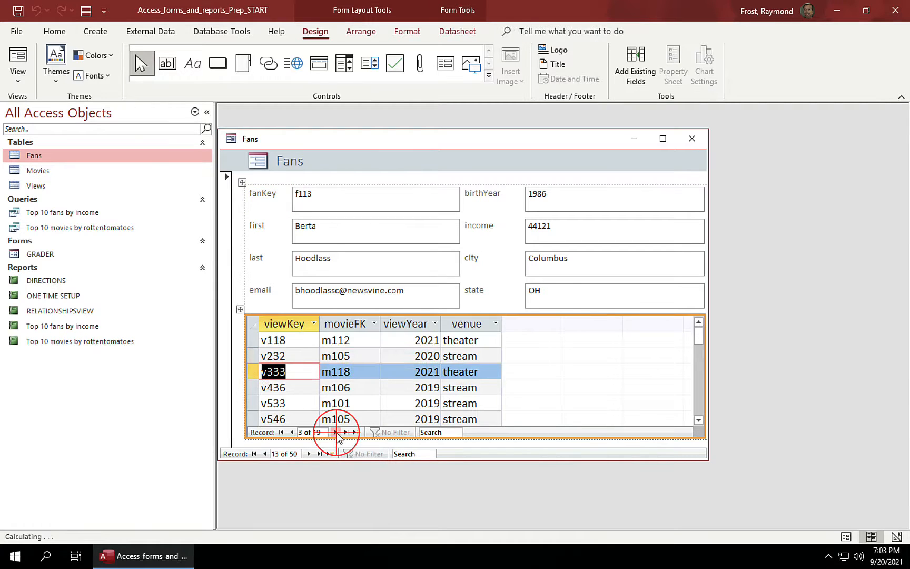
click(335, 432)
click(335, 433)
click(336, 432)
click(336, 432)
click(336, 432)
click(336, 433)
click(336, 432)
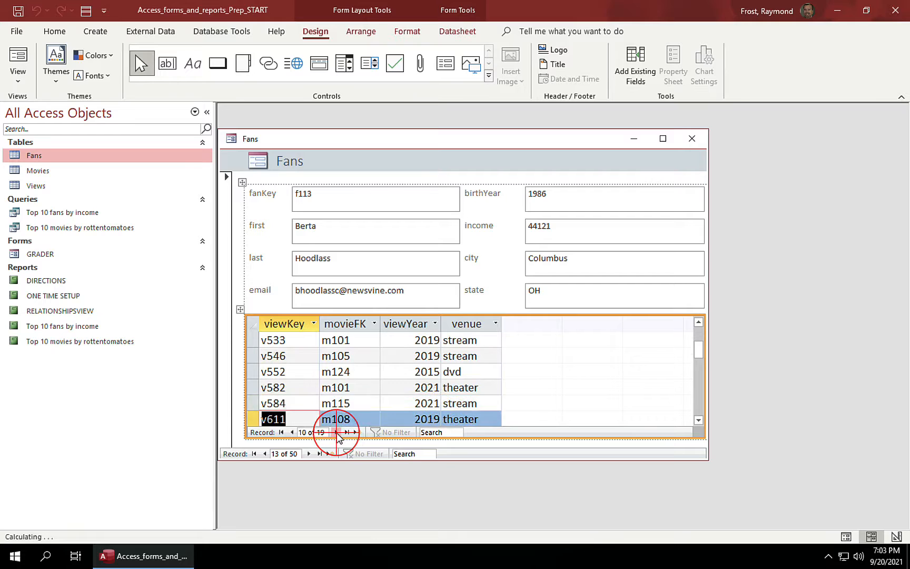
click(335, 433)
click(336, 432)
click(336, 433)
click(336, 433)
click(336, 433)
click(335, 433)
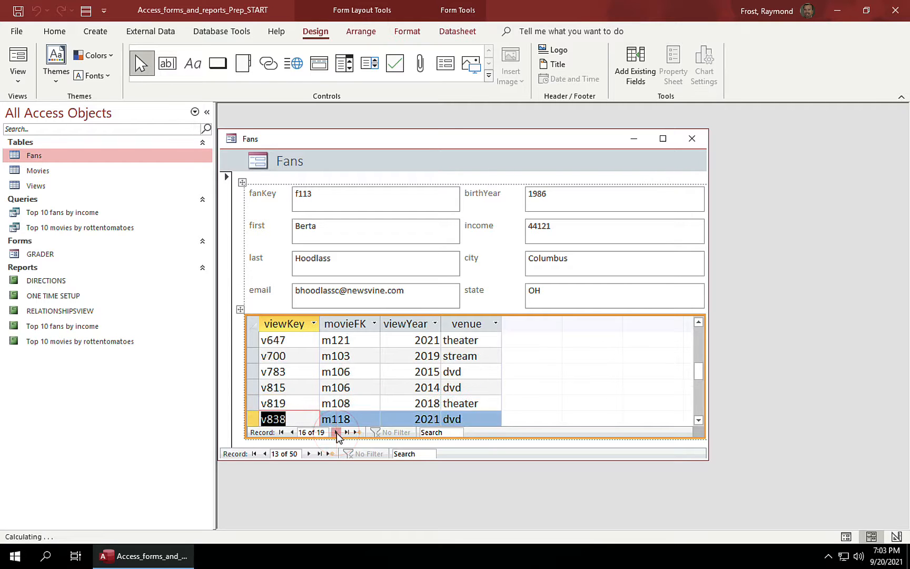
click(335, 433)
click(335, 433)
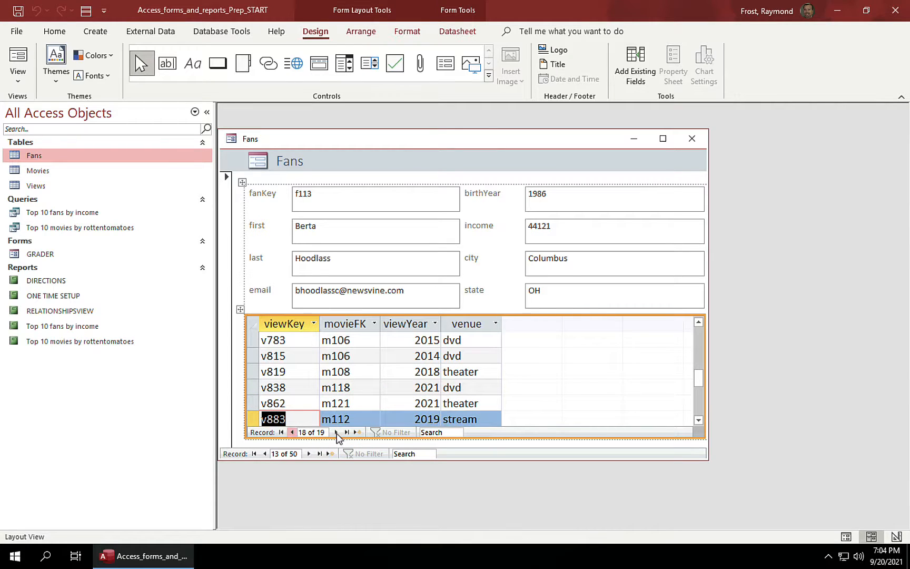
click(292, 432)
click(292, 433)
click(292, 432)
click(291, 433)
click(292, 433)
click(292, 433)
click(292, 432)
click(291, 433)
click(292, 432)
click(292, 433)
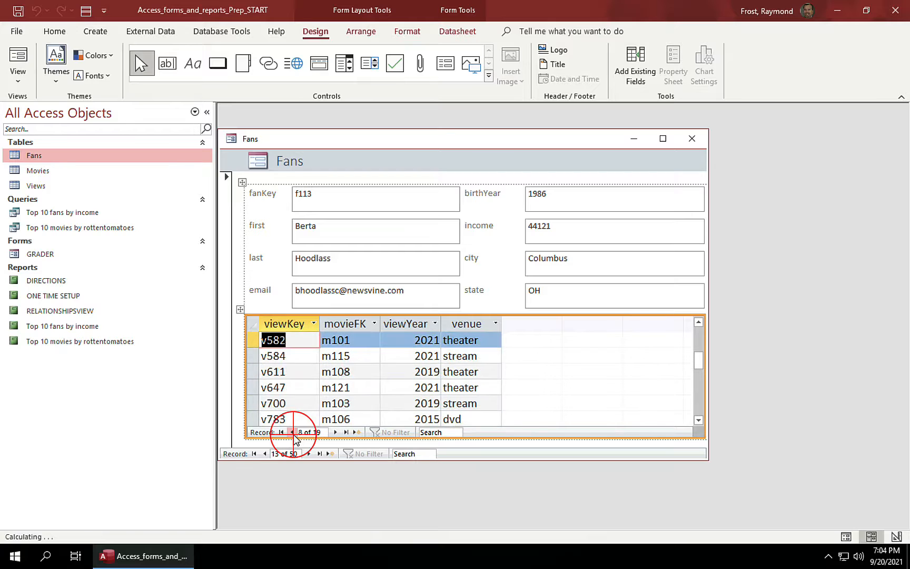
click(292, 433)
click(292, 433)
click(292, 433)
click(292, 432)
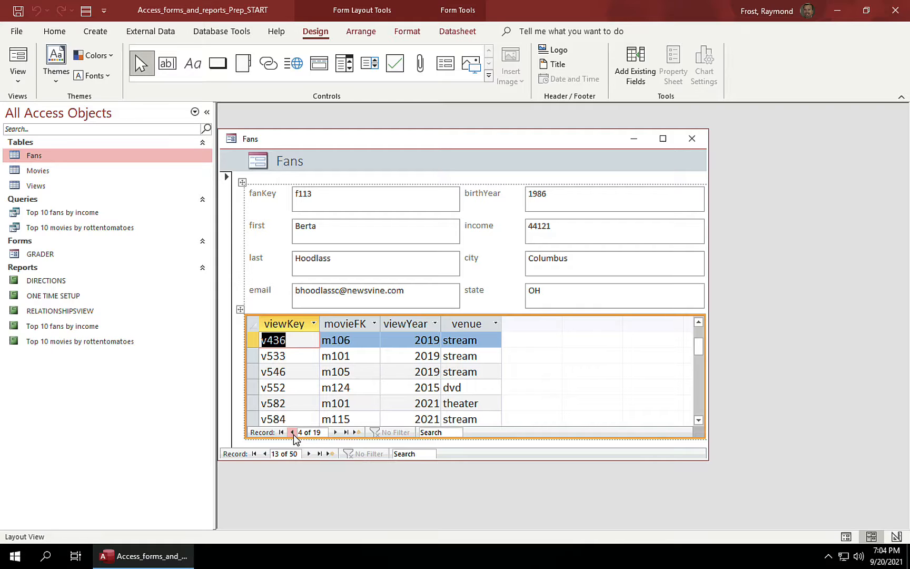
click(292, 433)
click(292, 432)
click(292, 433)
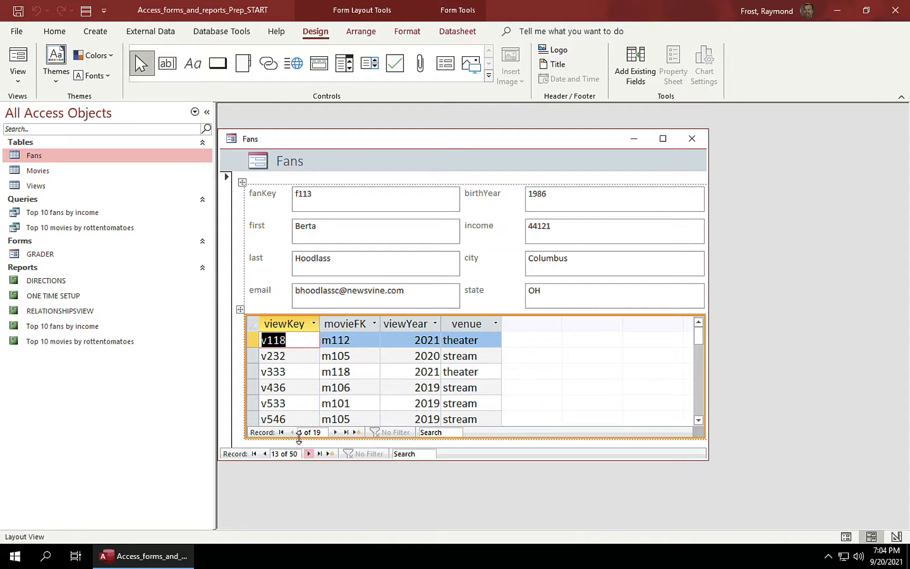
Step: Move the Fans form to blank new record 51 and select the fanKey box
click(331, 453)
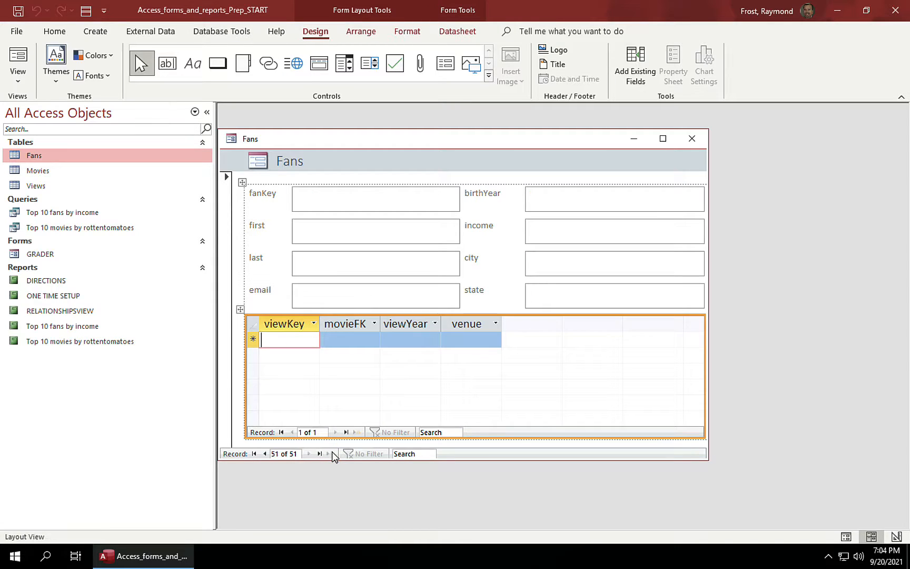
click(331, 202)
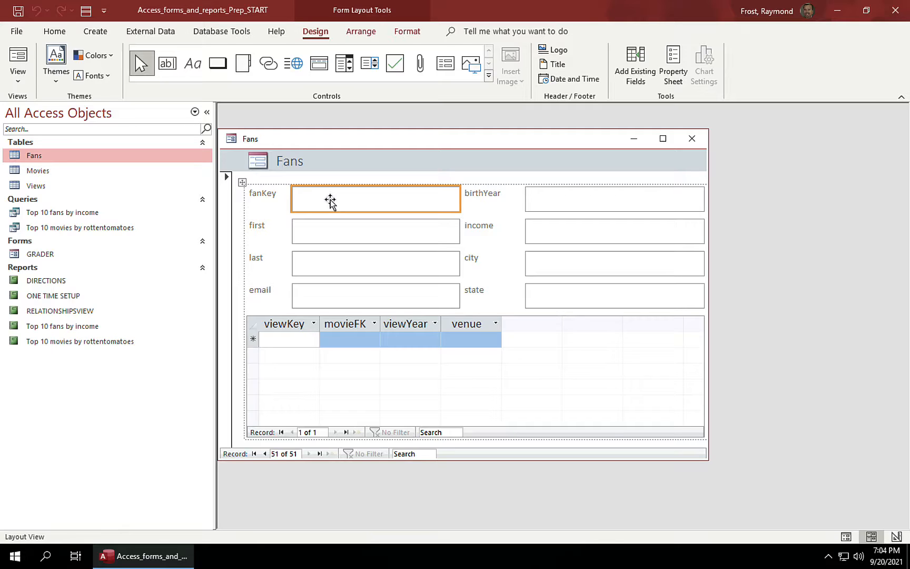
click(330, 202)
click(331, 201)
click(19, 81)
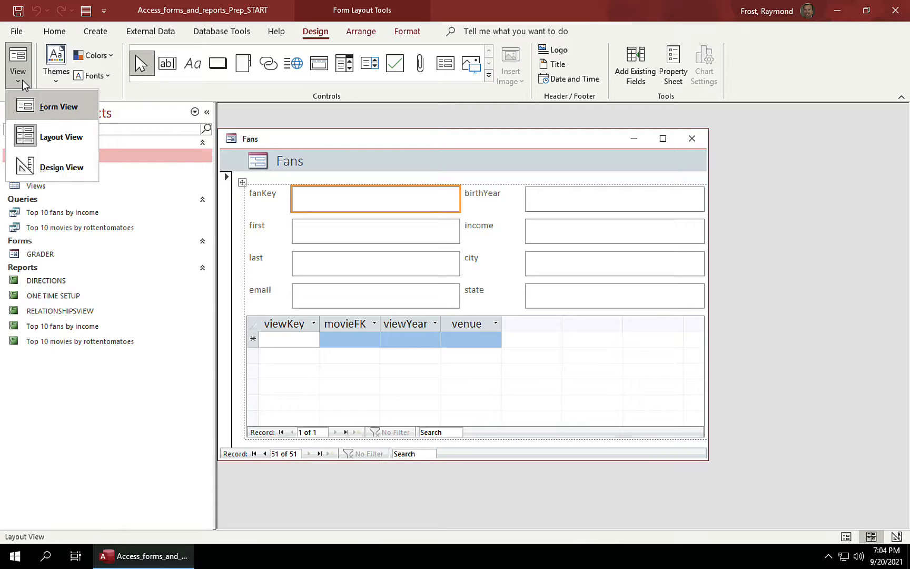
Step: In Form View, enter fanKey f200, placeholder first and last names, and an e-mail address
click(47, 109)
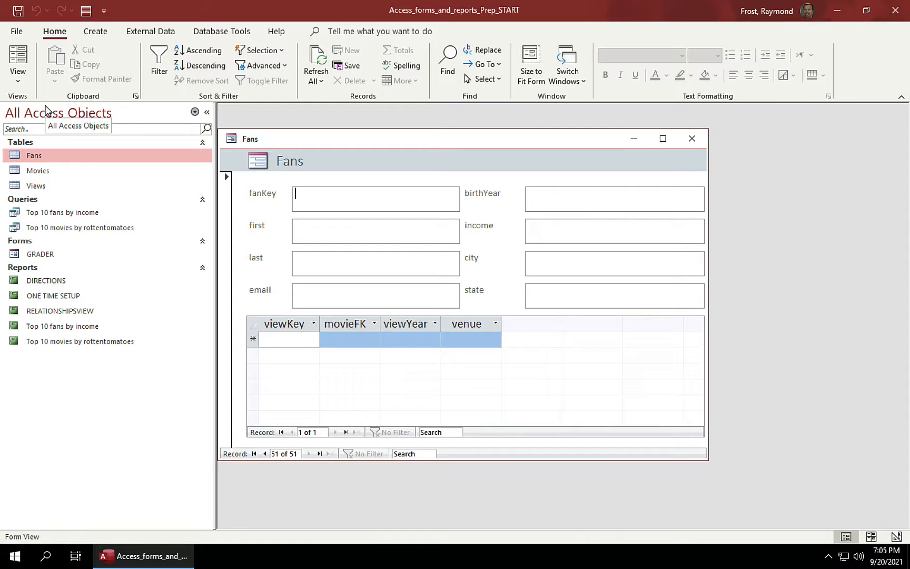
text(f200)
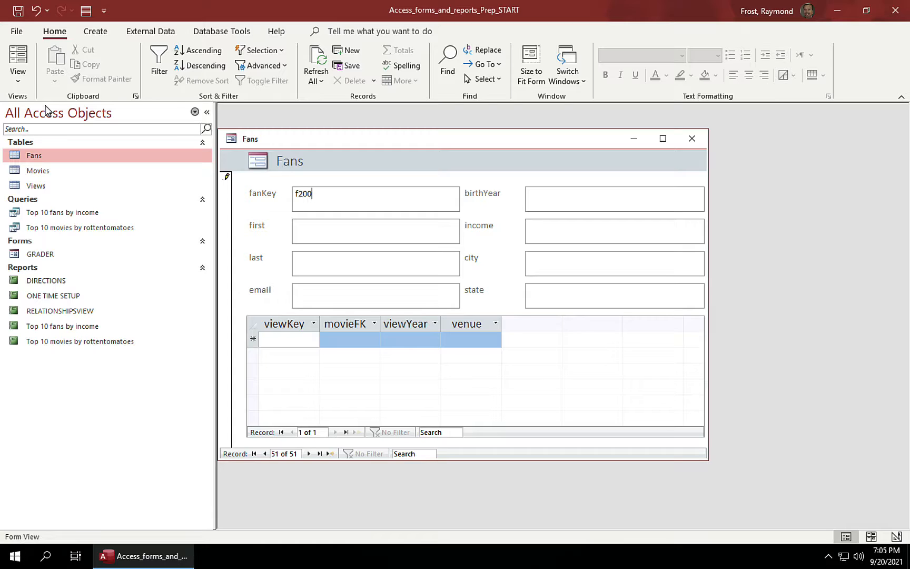
click(319, 229)
text(YourFirstName)
click(327, 266)
text(You)
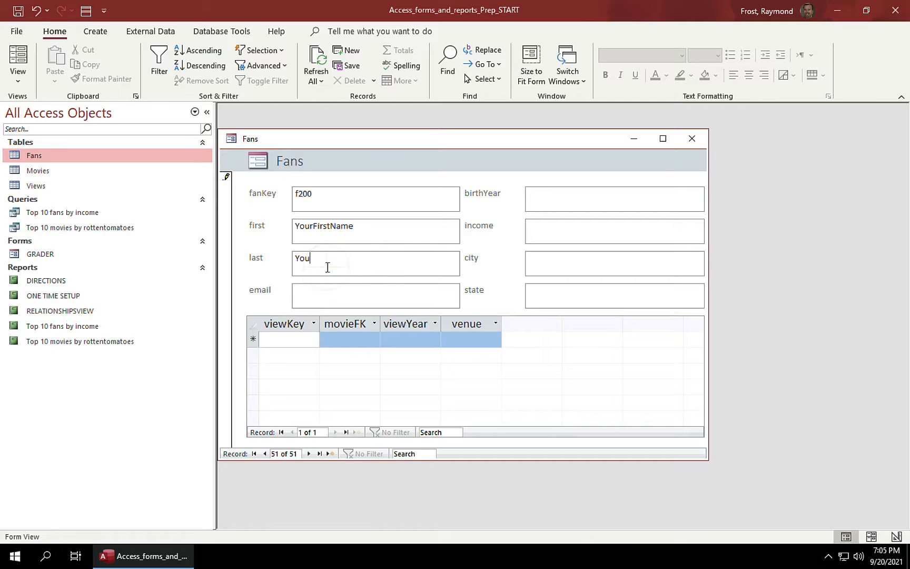
text(rLastName)
click(321, 295)
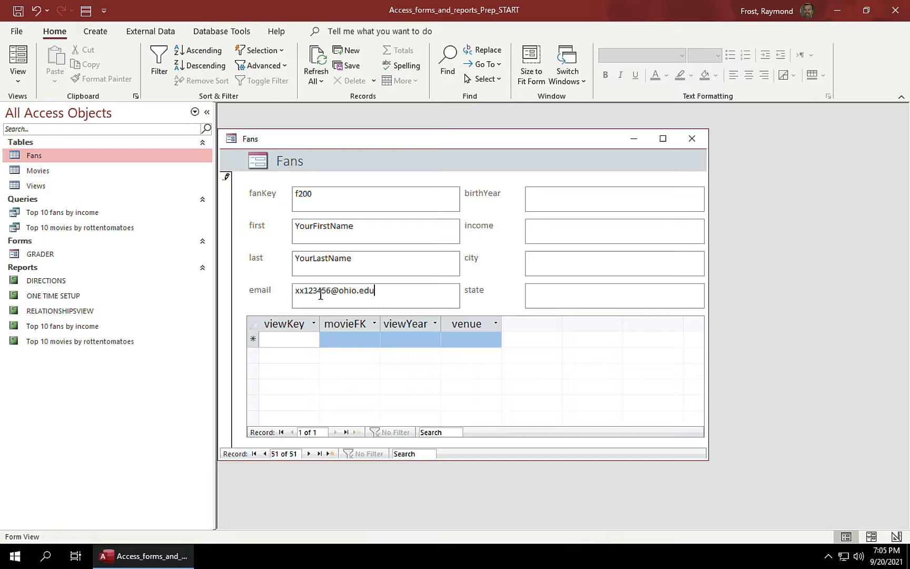
Step: Enter birthYear 2000, income 175000, city YourCity and state OH, then commit the record
click(550, 193)
text(2000)
click(556, 229)
text(175000)
click(554, 266)
text(YourCity)
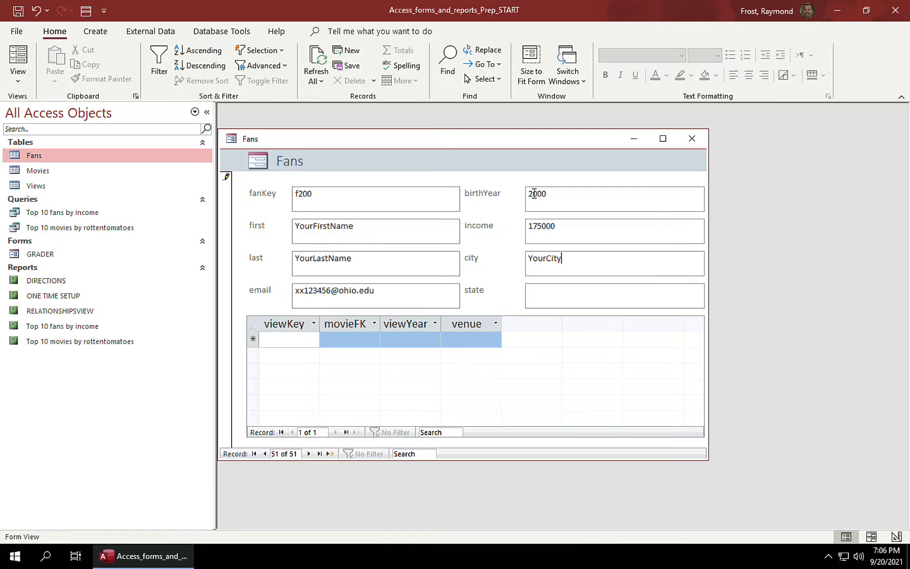
click(540, 292)
text(Your)
key(BackSpace)
key(BackSpace)
key(BackSpace)
key(BackSpace)
text(OH)
key(Tab)
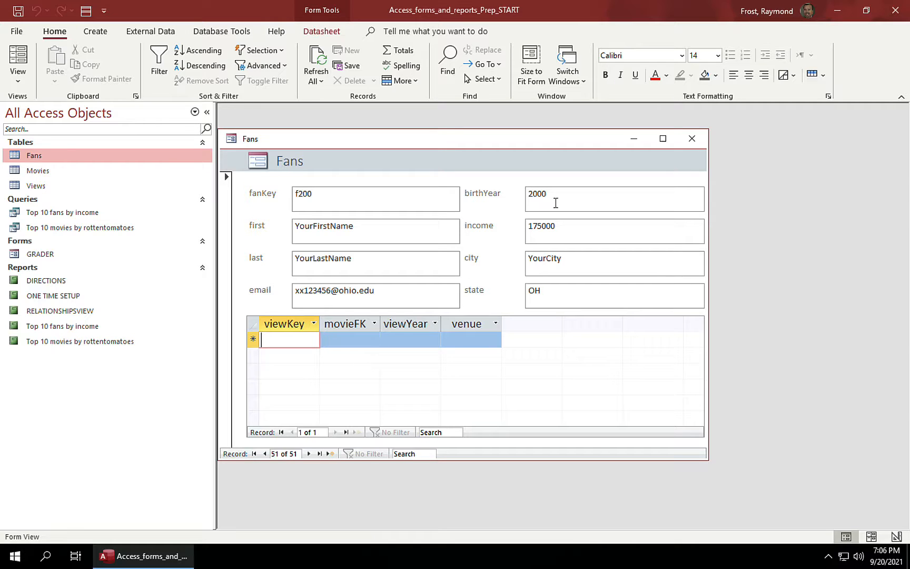
Step: Close the form, saving its design under the name Fans
click(693, 139)
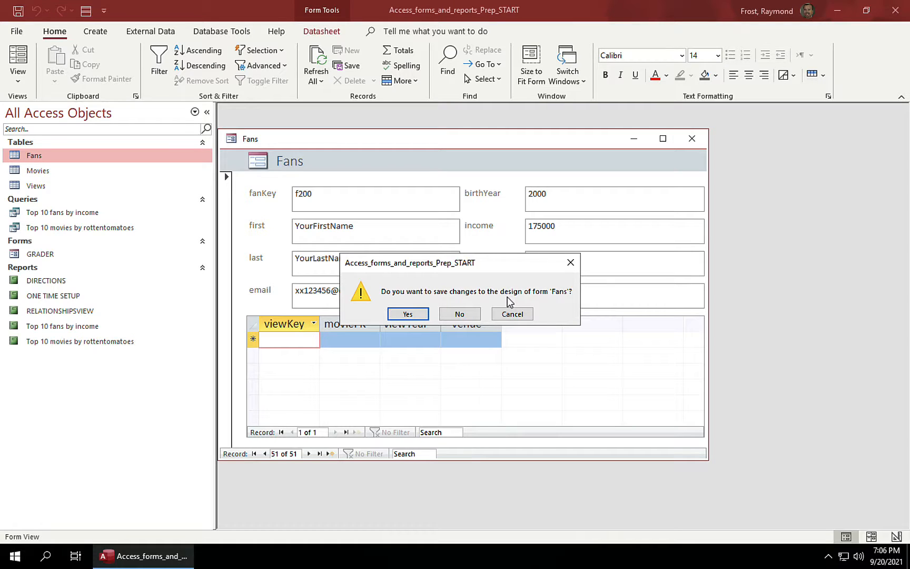
click(420, 315)
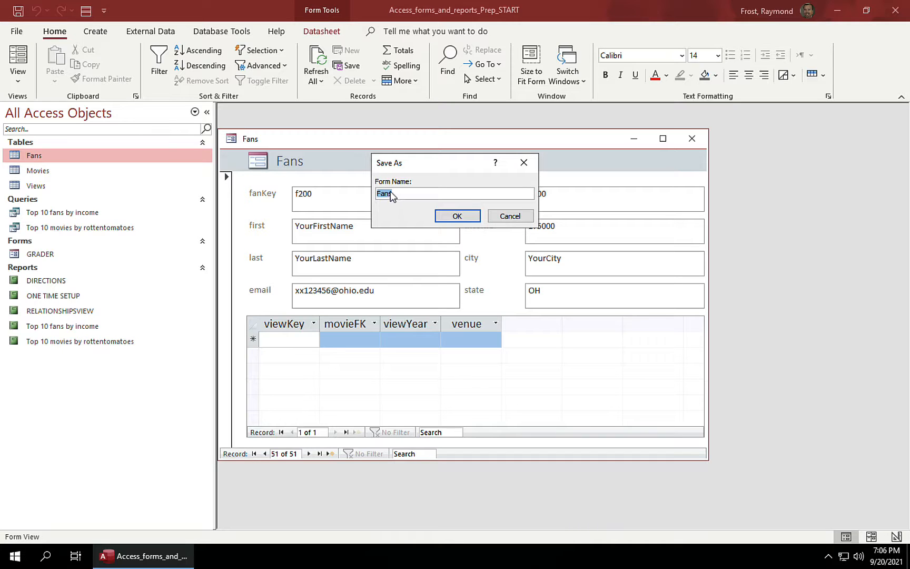
click(456, 215)
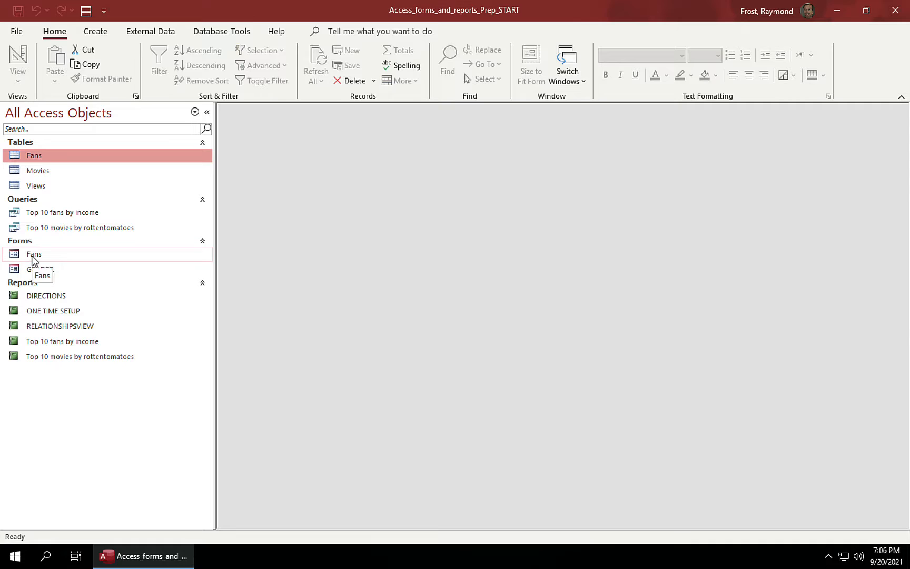
Step: Open the Fans form, find f200, change its birthYear to 2002, and close the form
double_click(15, 258)
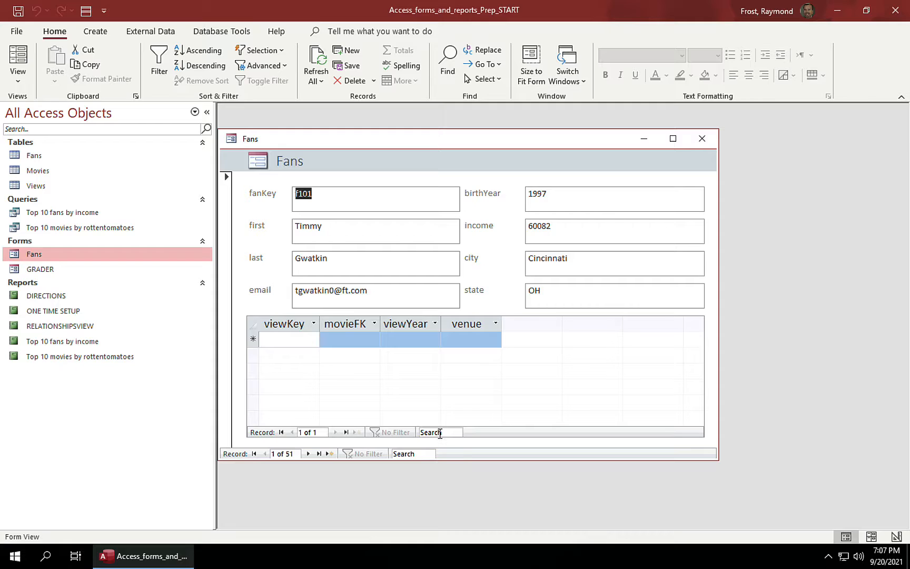
click(410, 454)
text(f)
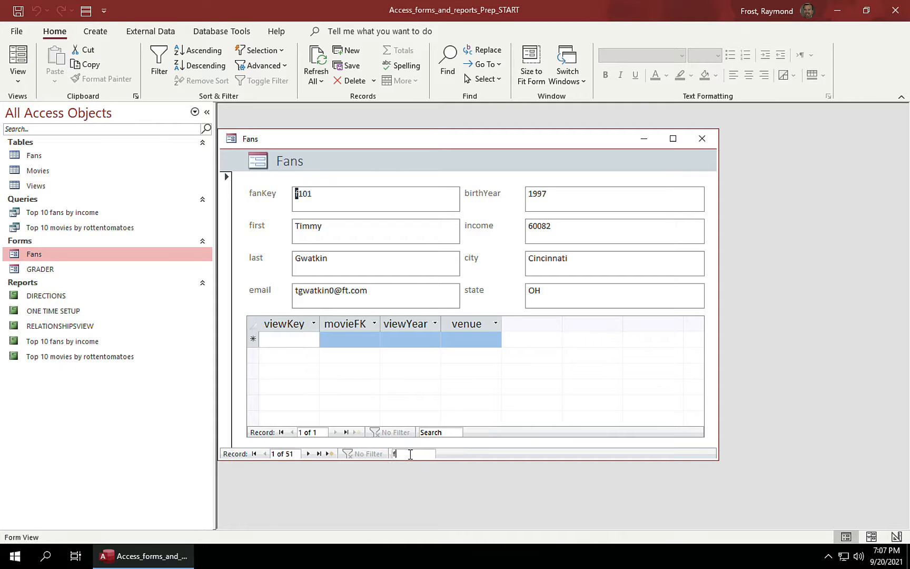
text(200)
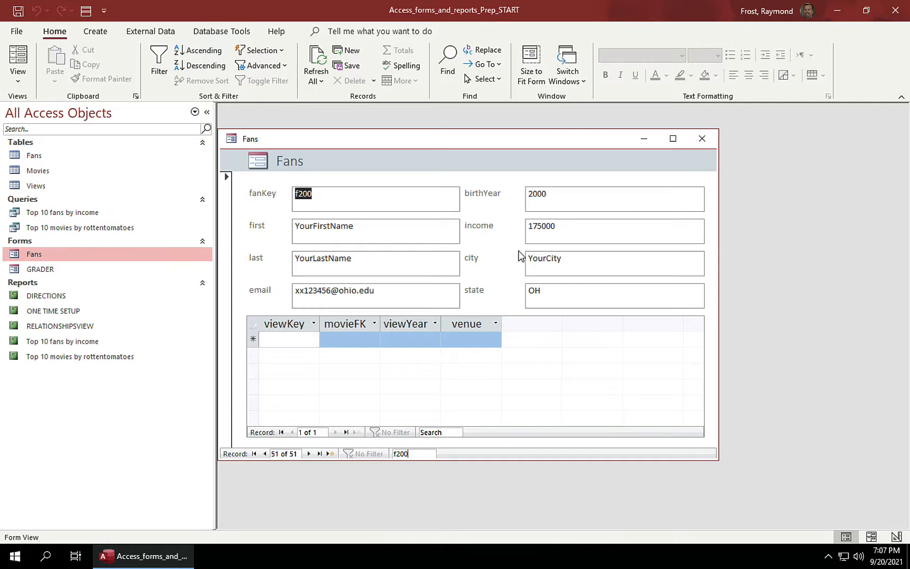
double_click(537, 193)
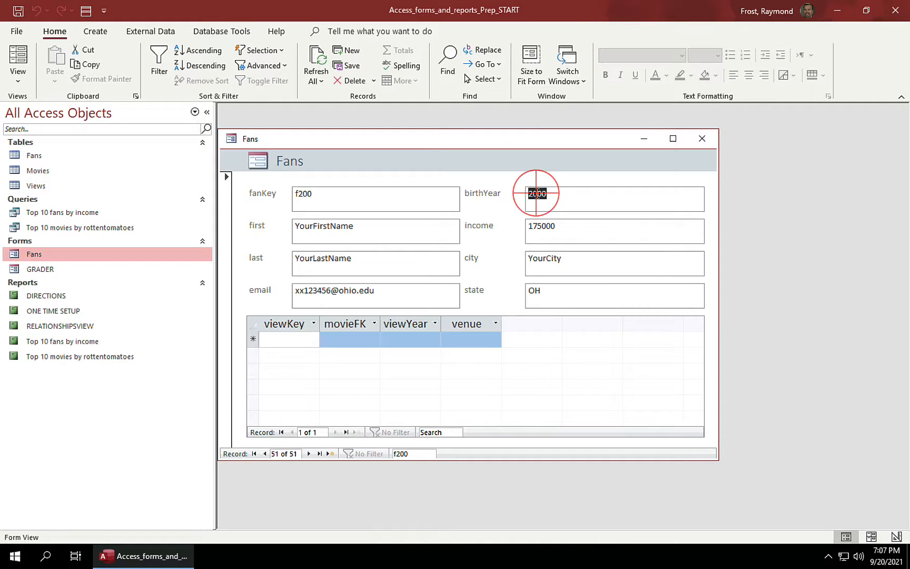
text(2002)
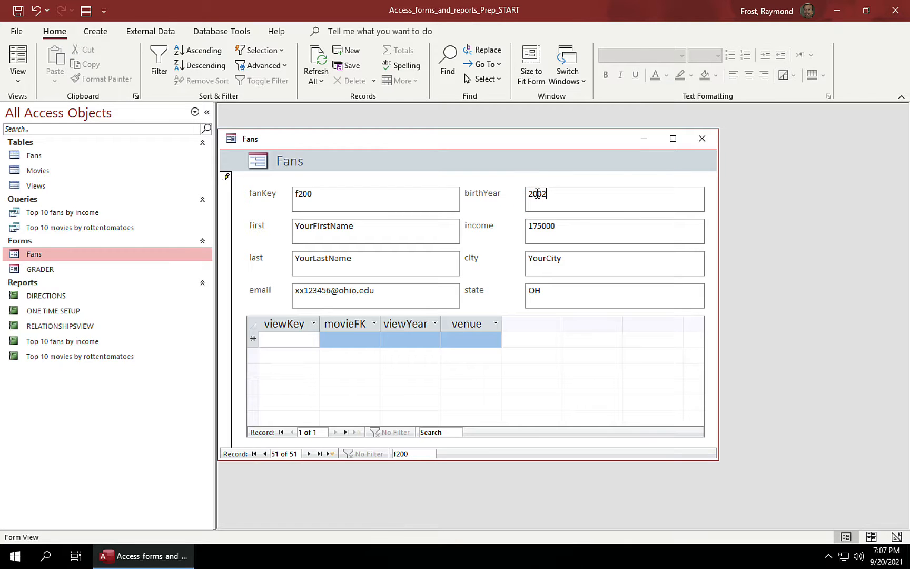
click(702, 139)
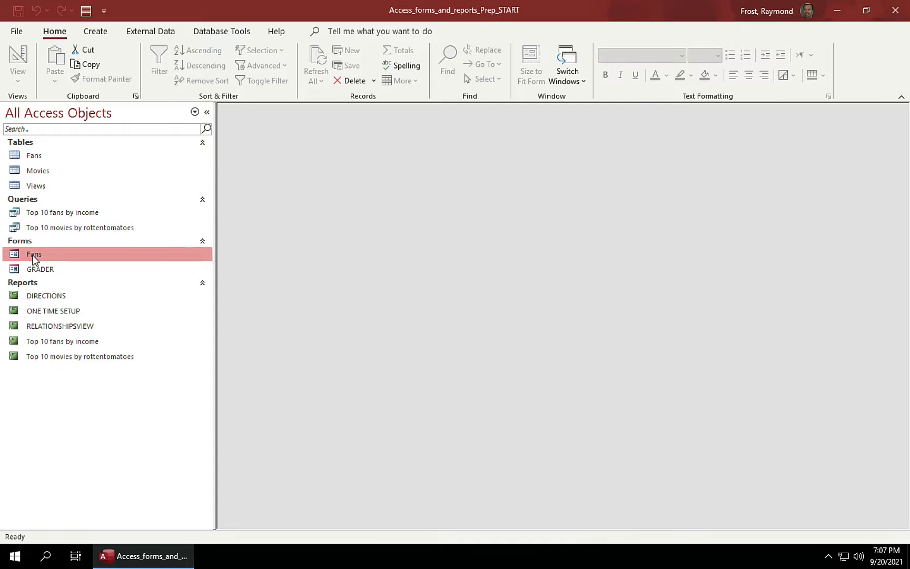
double_click(18, 158)
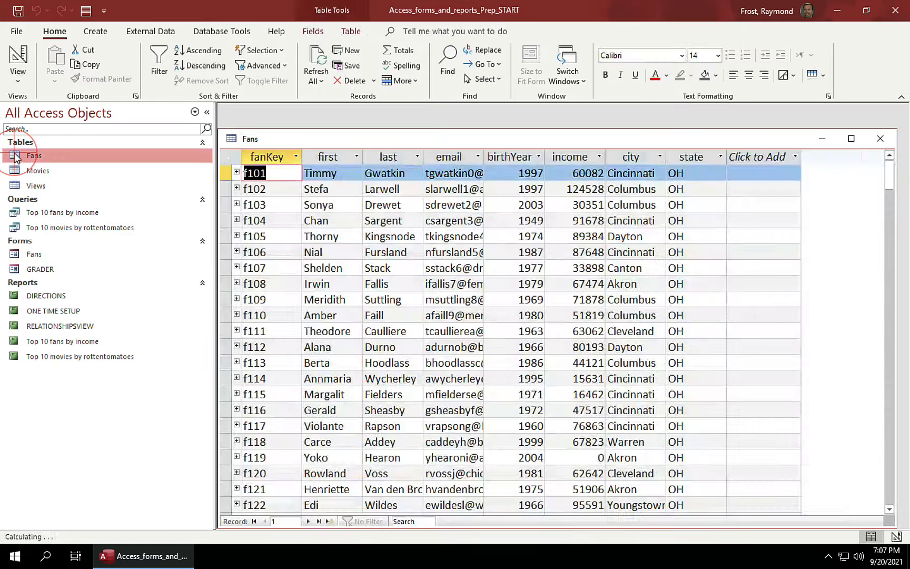
scroll(311, 248, down, 15)
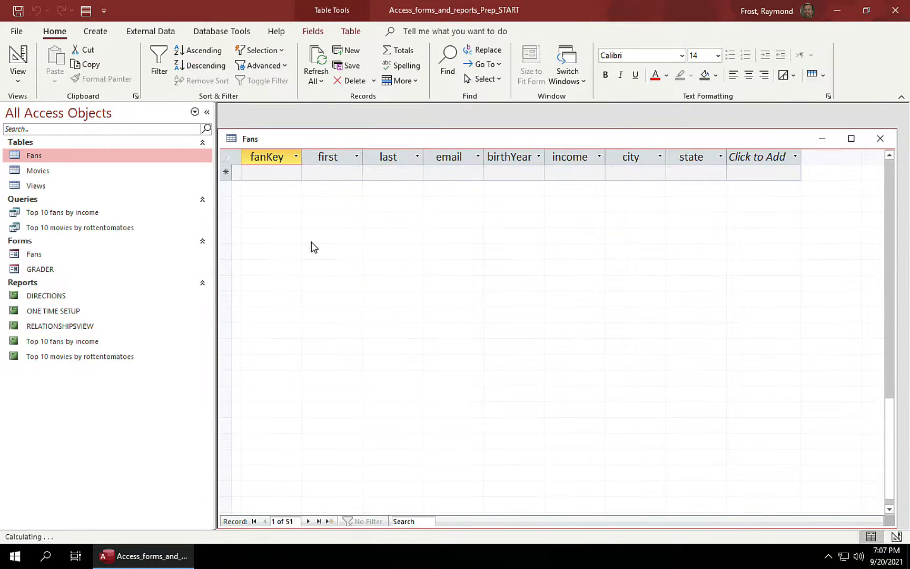
scroll(312, 242, up, 4)
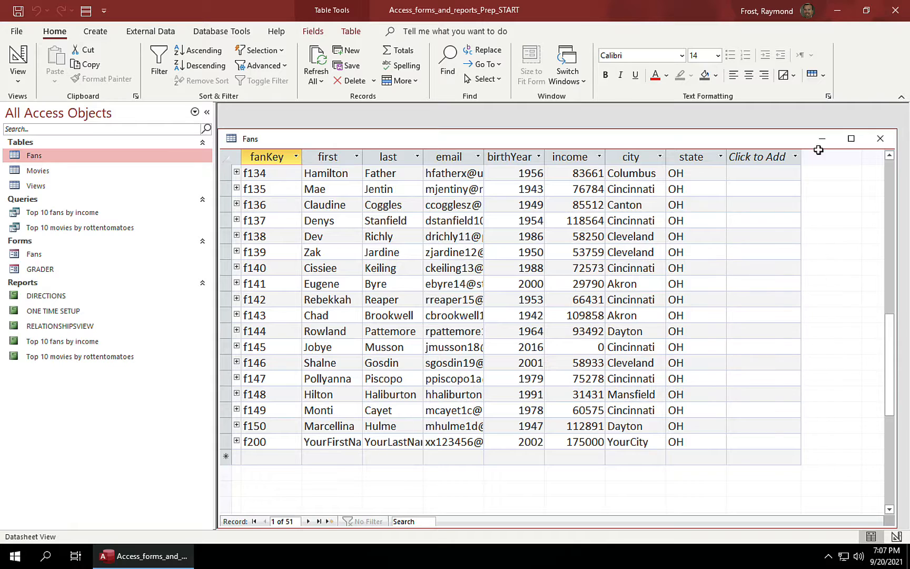
click(881, 139)
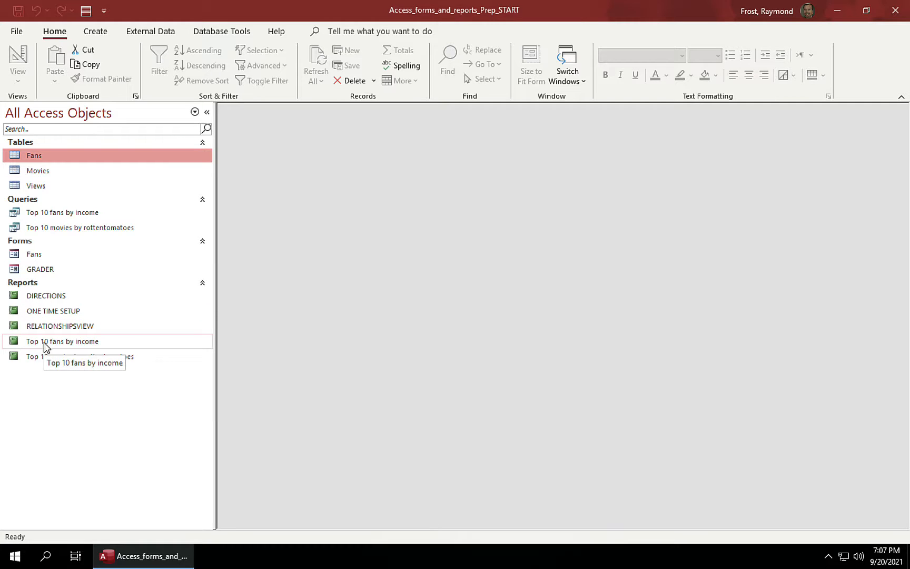
Step: Check the Top 10 fans by income query, then open its report with the new fan first at $175,000
double_click(14, 216)
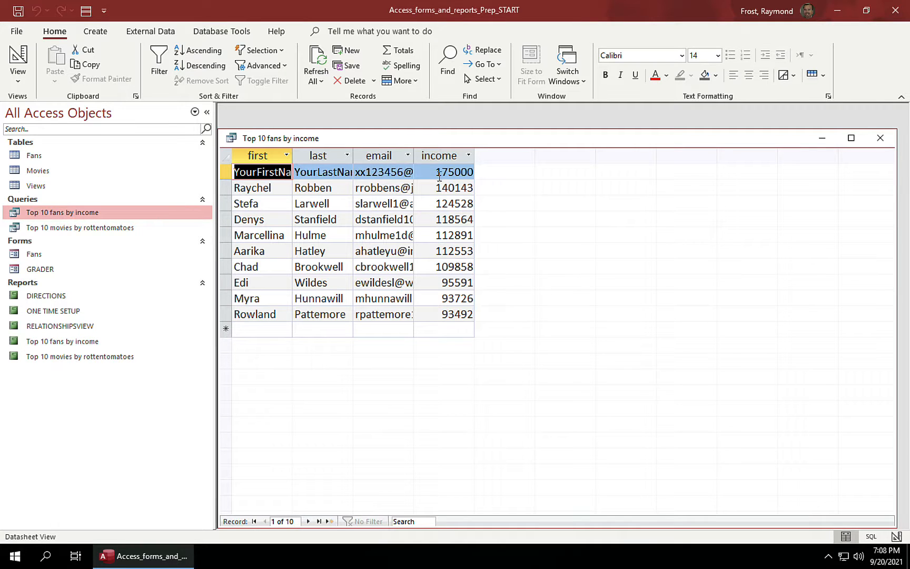
click(880, 139)
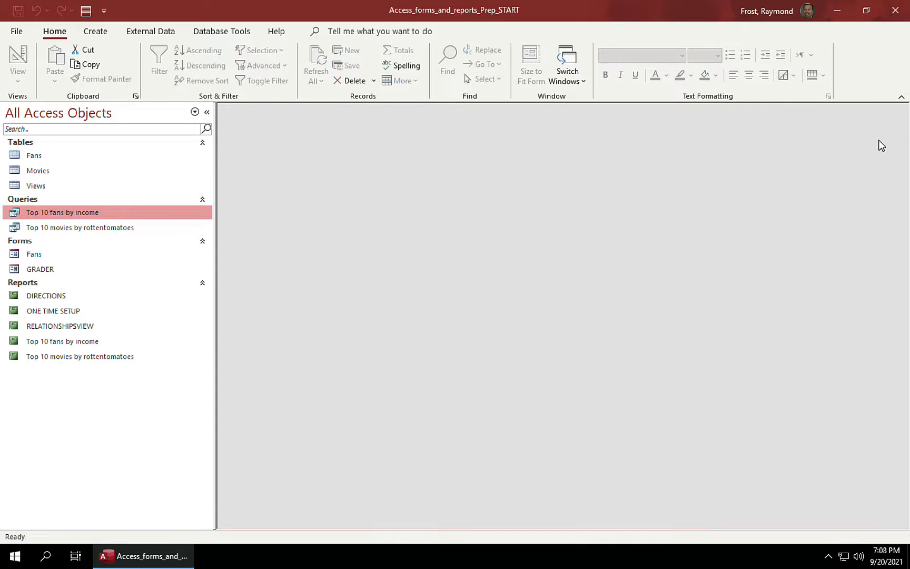
double_click(12, 343)
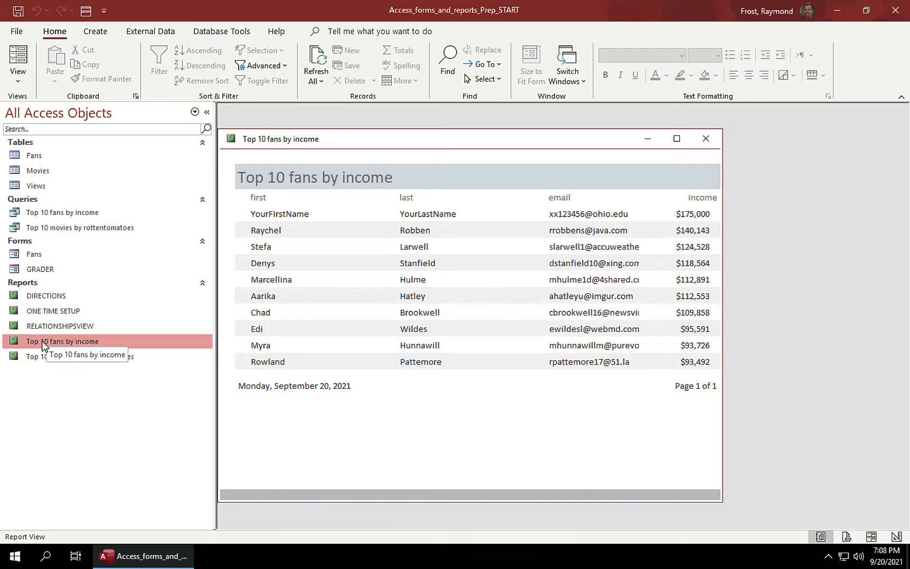
Step: Close the Top 10 fans by income report and select the Fans table
click(706, 139)
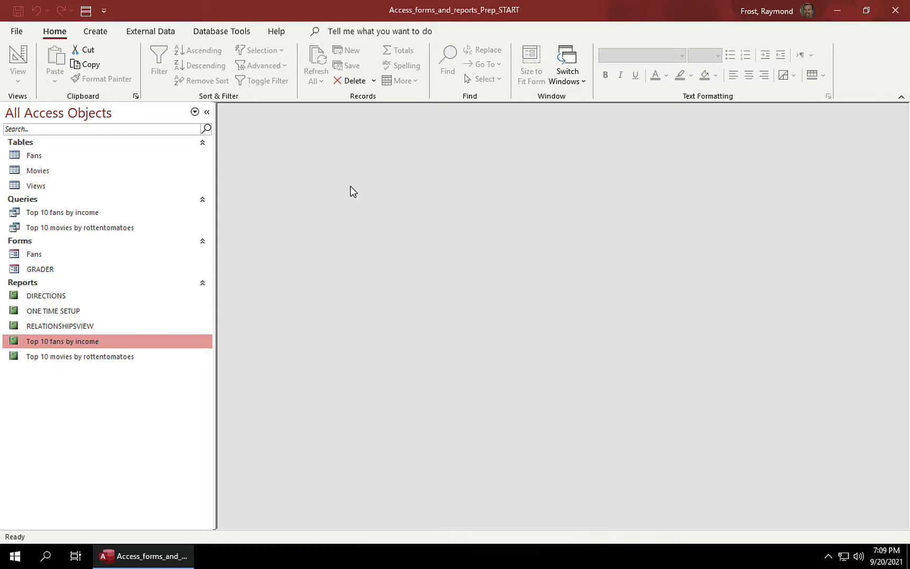
click(34, 156)
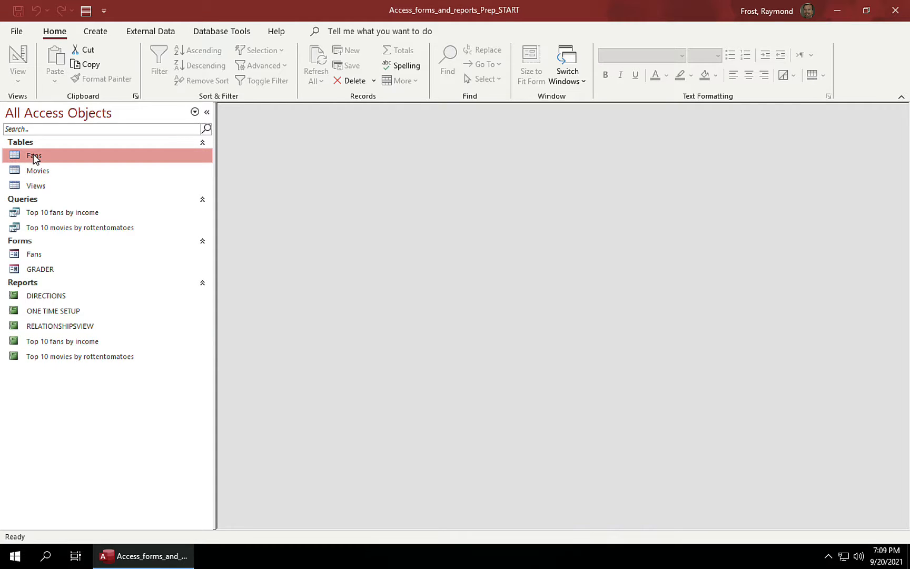
Step: Start the Report Wizard and add the first, last and email fields from Fans
click(96, 34)
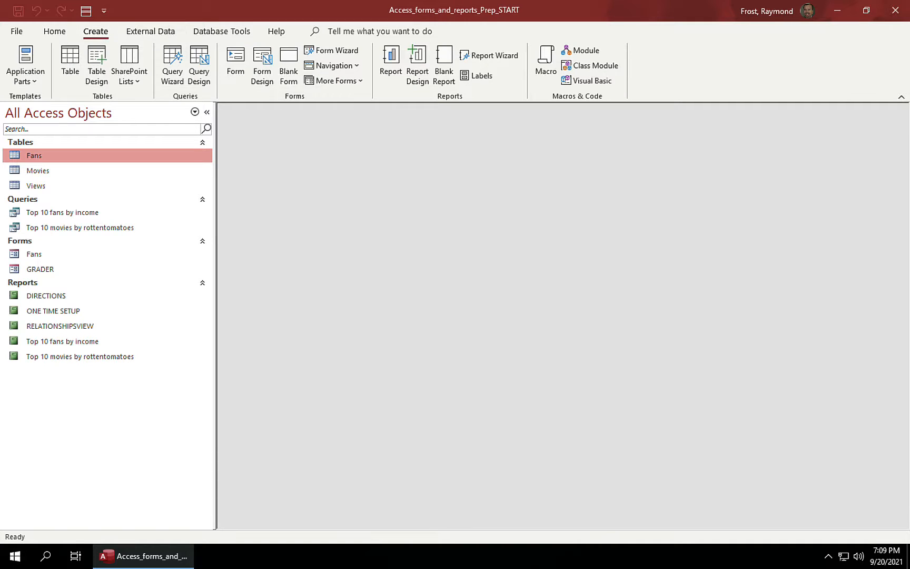
click(494, 57)
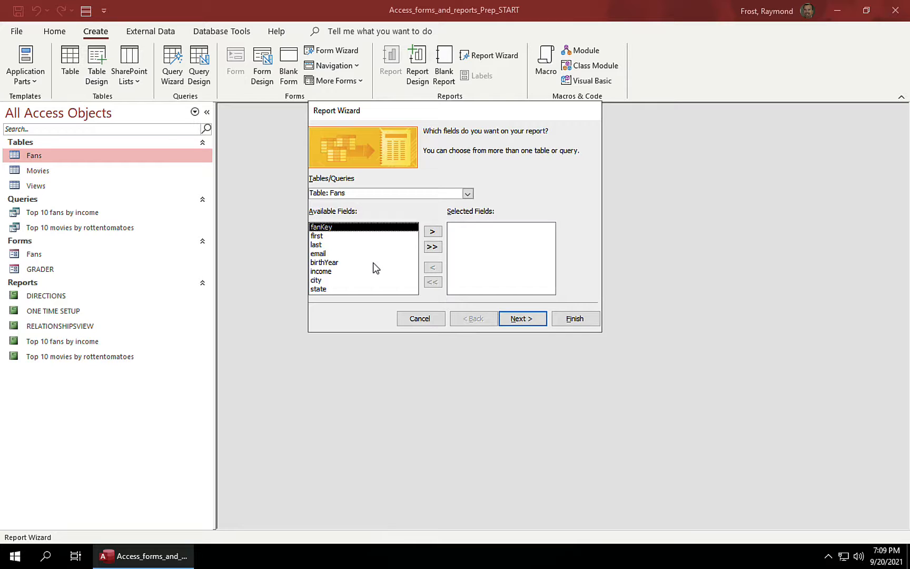
click(325, 238)
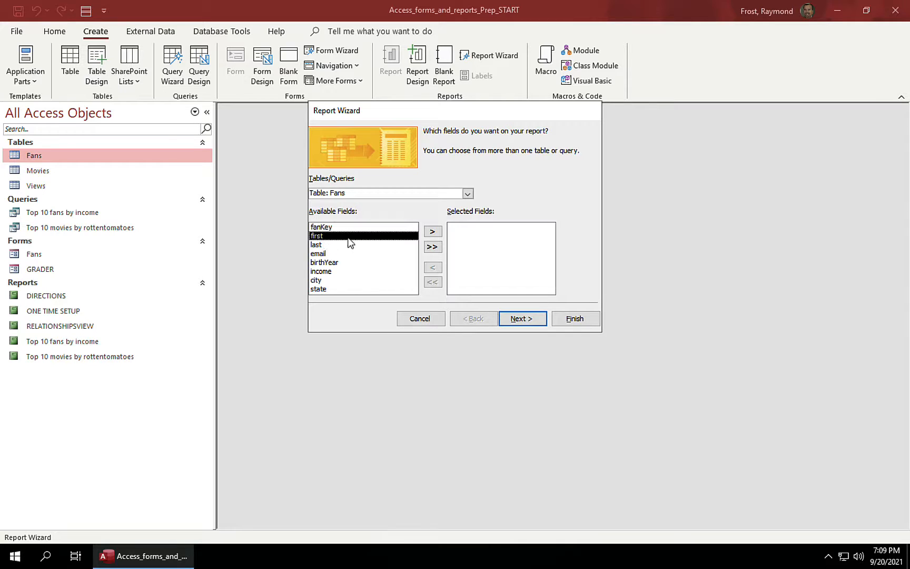
click(433, 234)
click(432, 234)
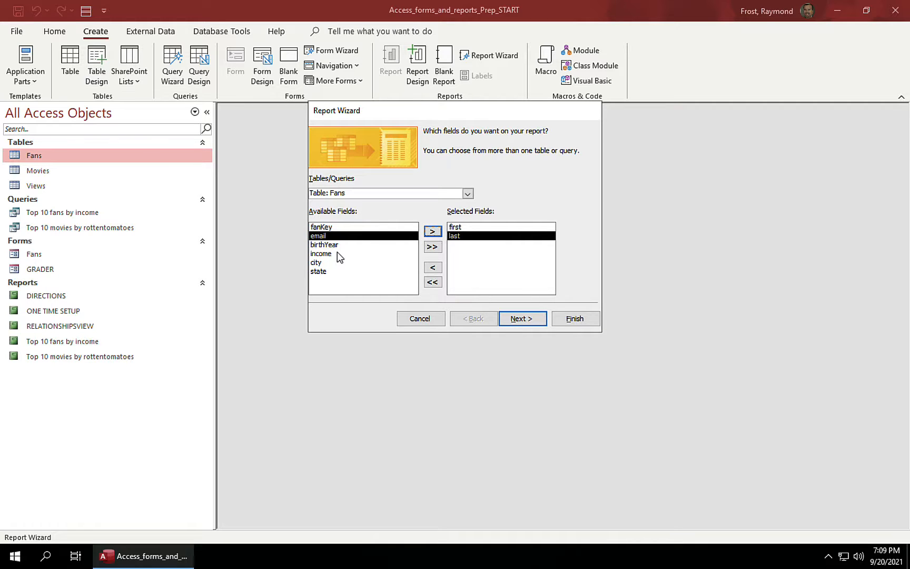
click(433, 231)
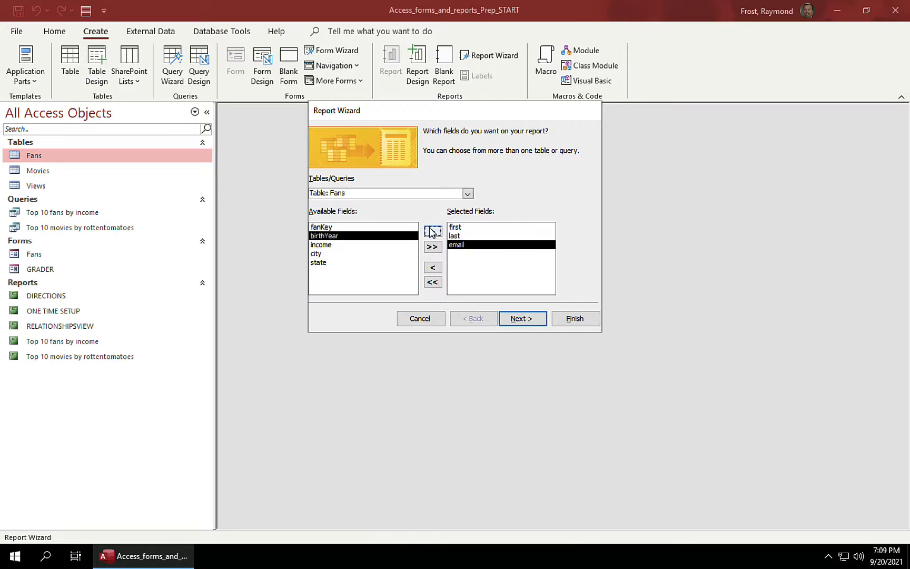
Step: Add the title field from the Movies table and move past field selection
click(467, 194)
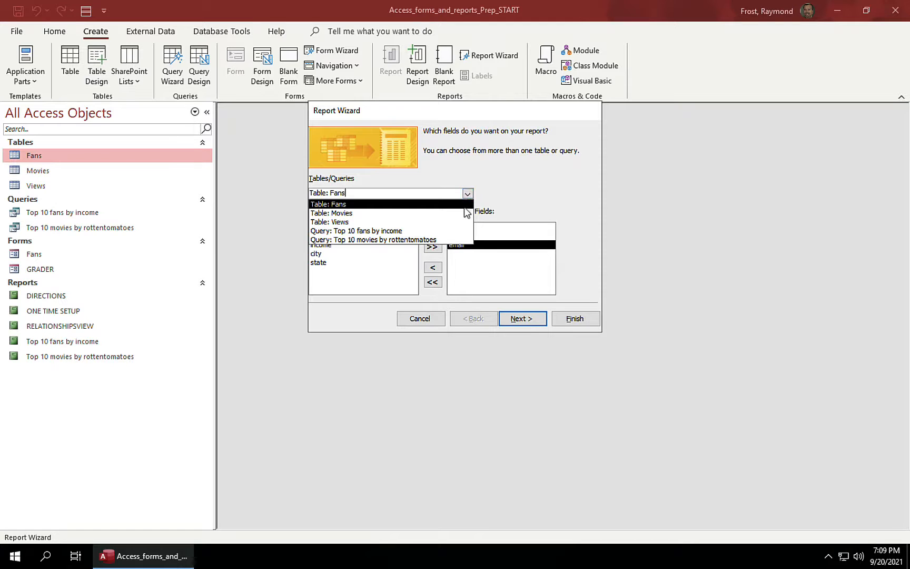
click(435, 213)
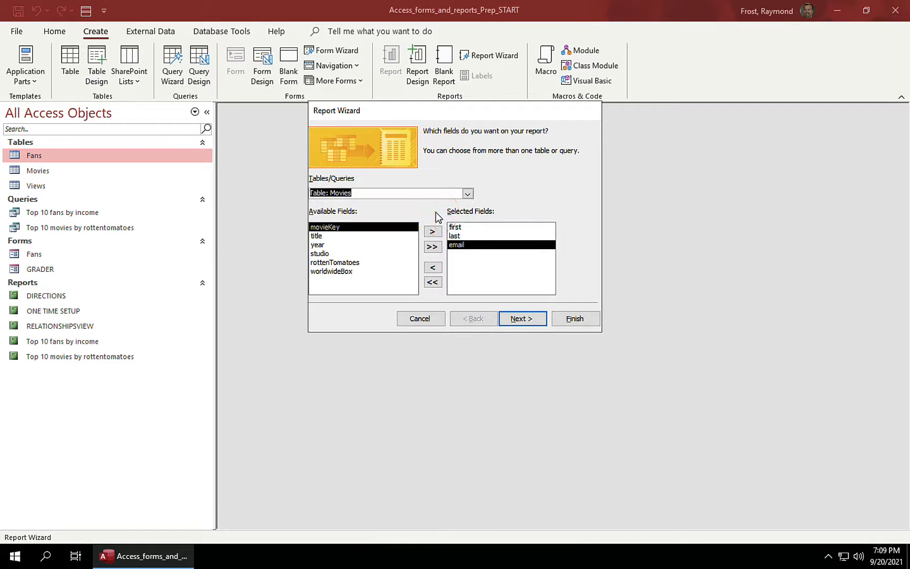
click(319, 237)
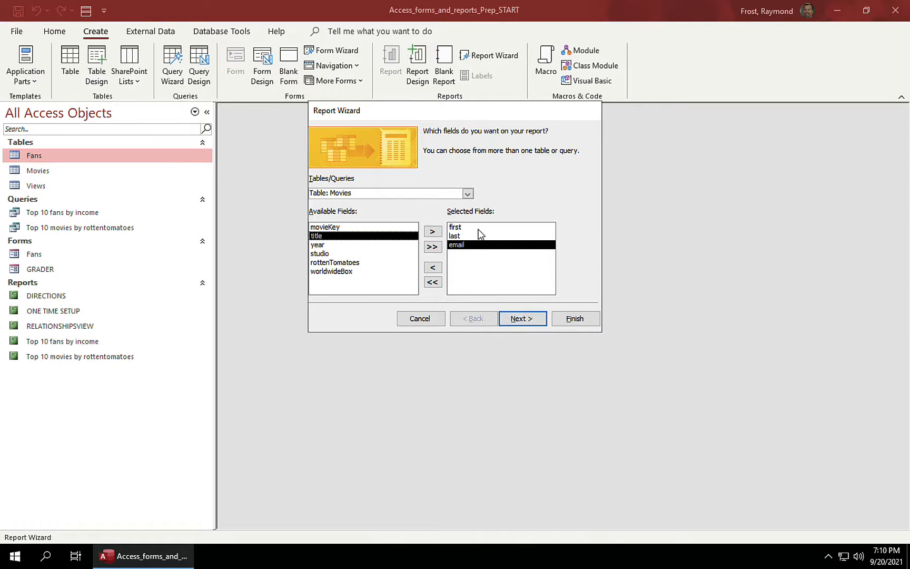
click(433, 232)
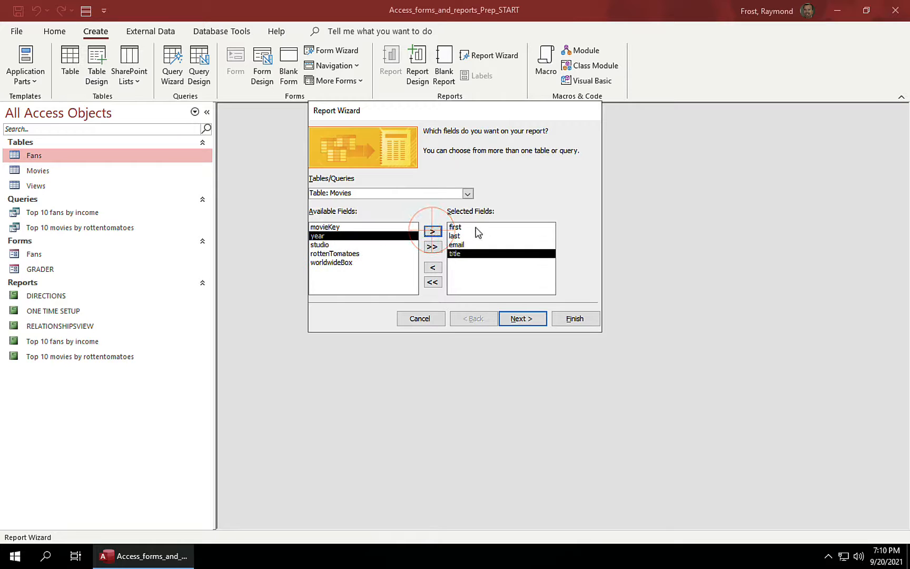
click(532, 320)
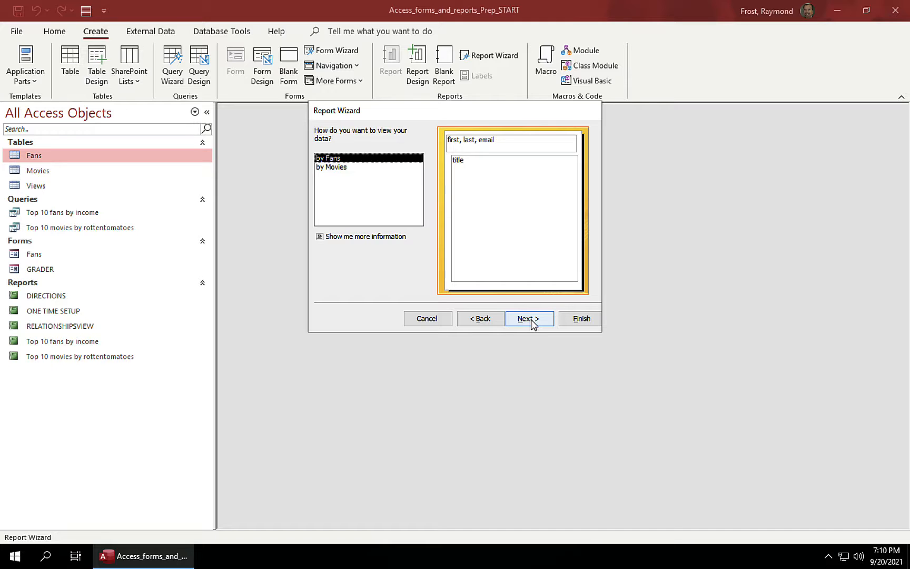
Step: Skip grouping and sorting, choose Outline layout, and title the report 'Fans and the movies they viewed'
click(534, 324)
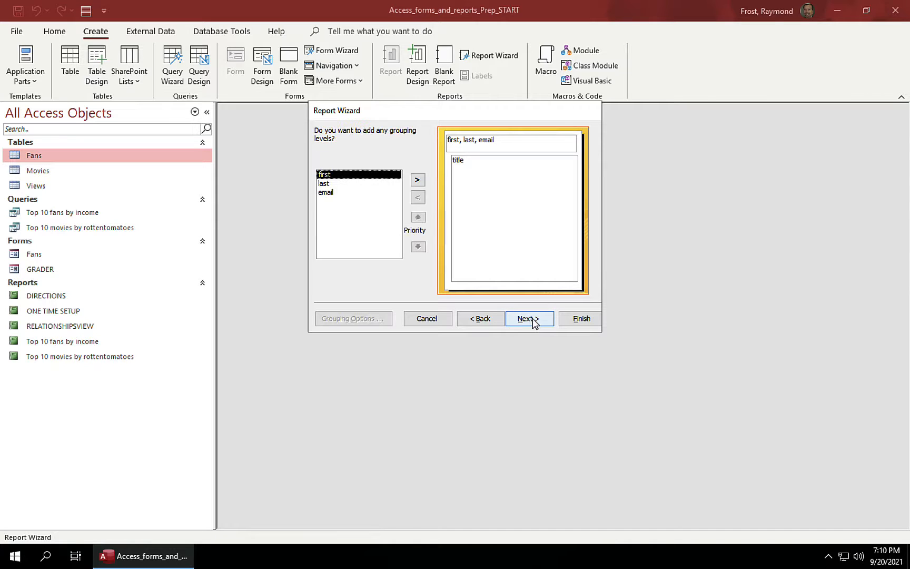
click(533, 323)
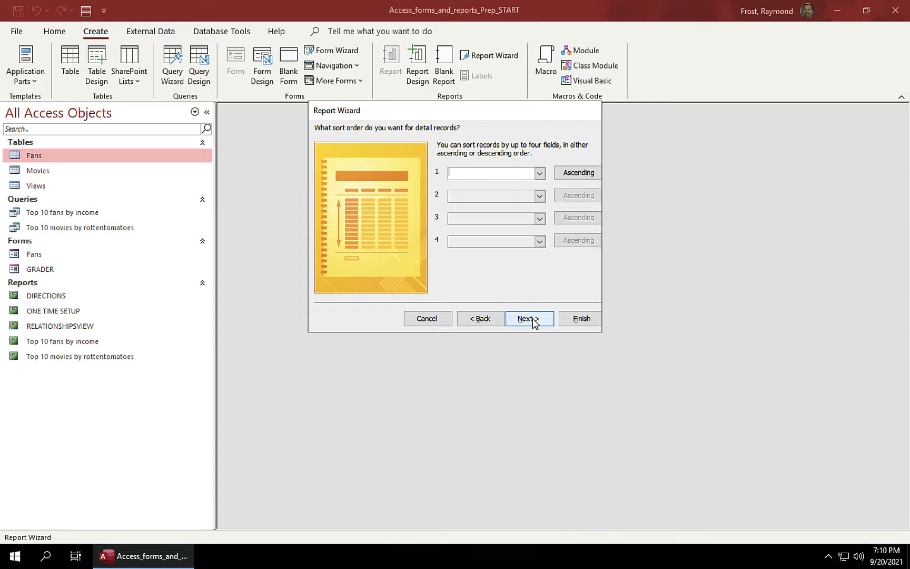
click(534, 323)
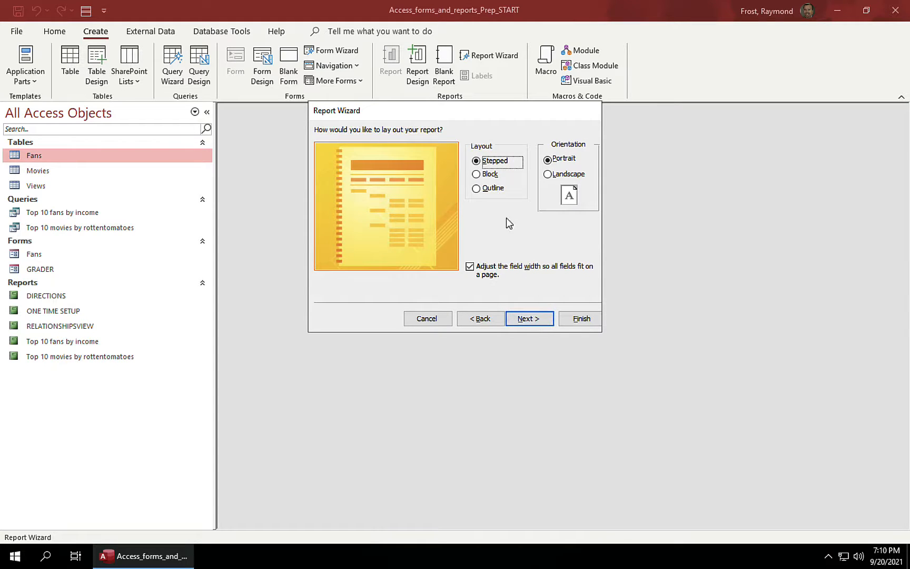
click(493, 188)
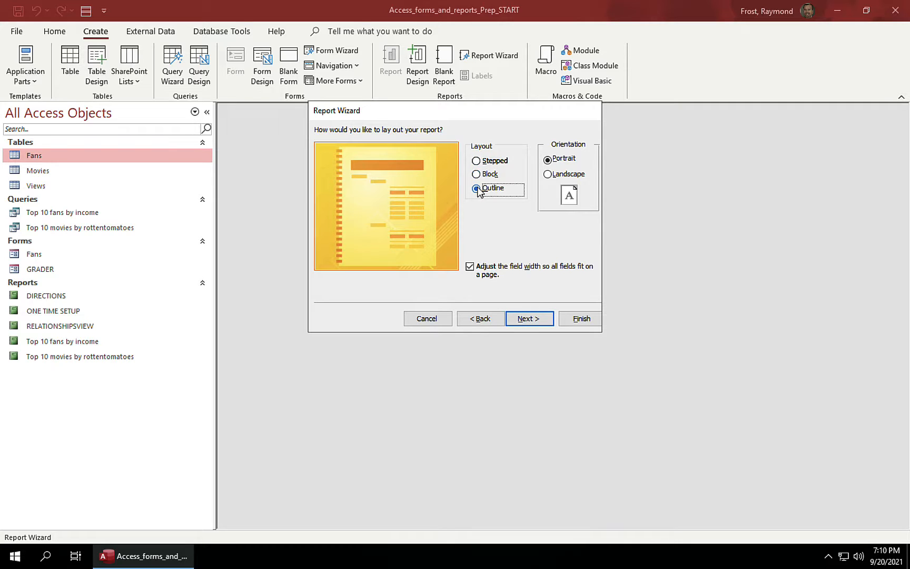
click(540, 320)
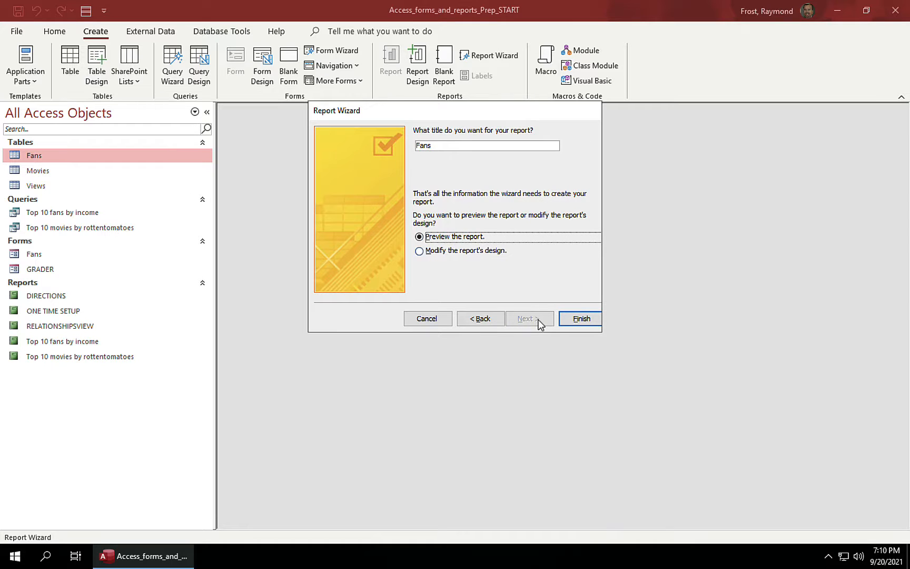
click(468, 149)
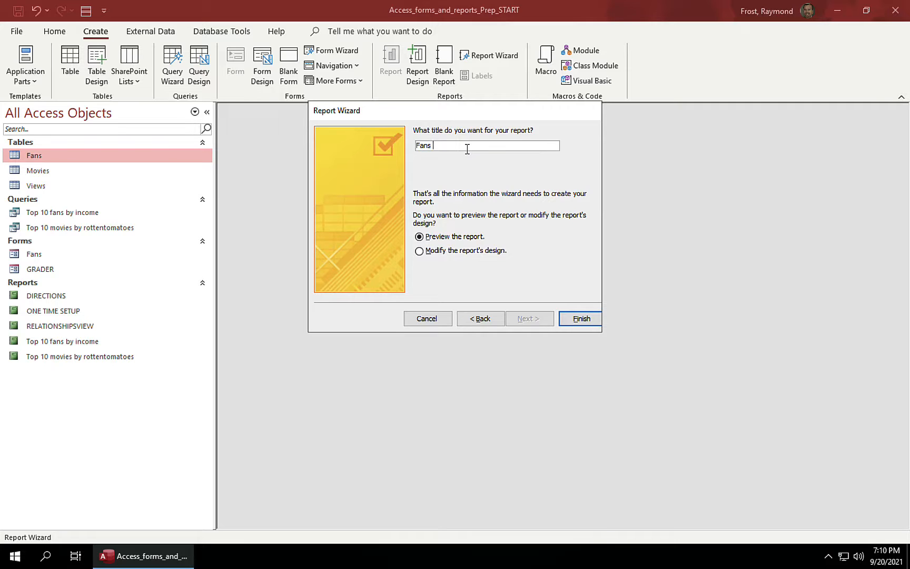
text(and the movies they viewed)
Step: Finish the 'Fans and the movies they viewed' report, scroll through its preview, and close it
click(582, 319)
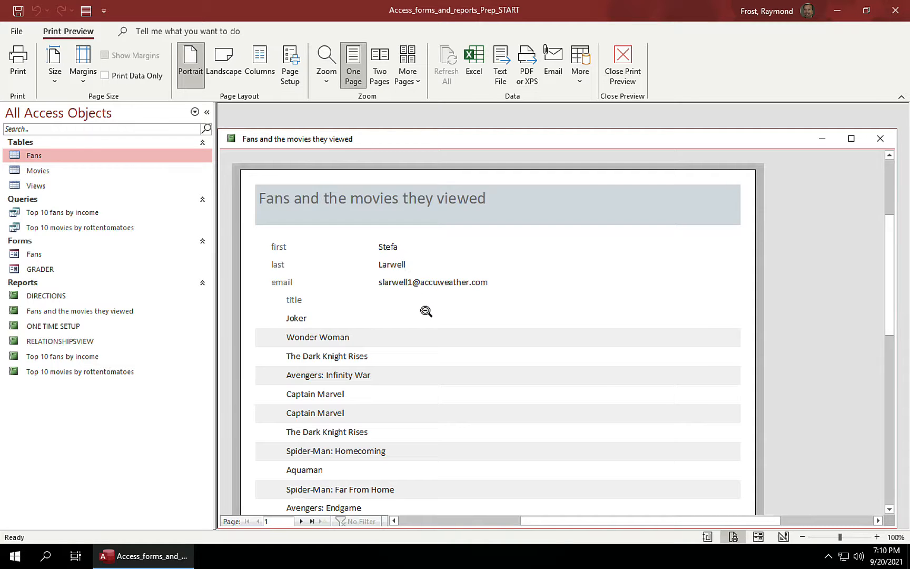
scroll(426, 311, down, 10)
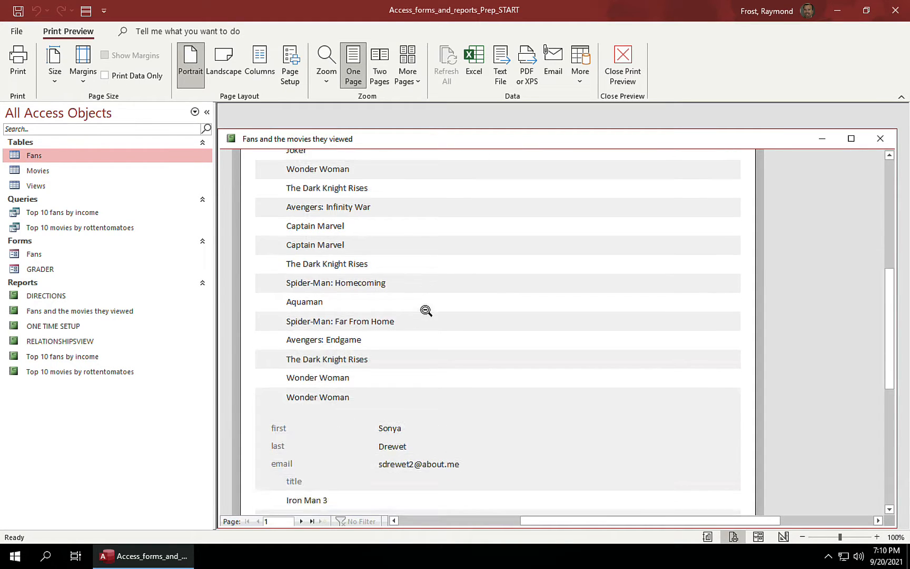
scroll(427, 312, down, 2)
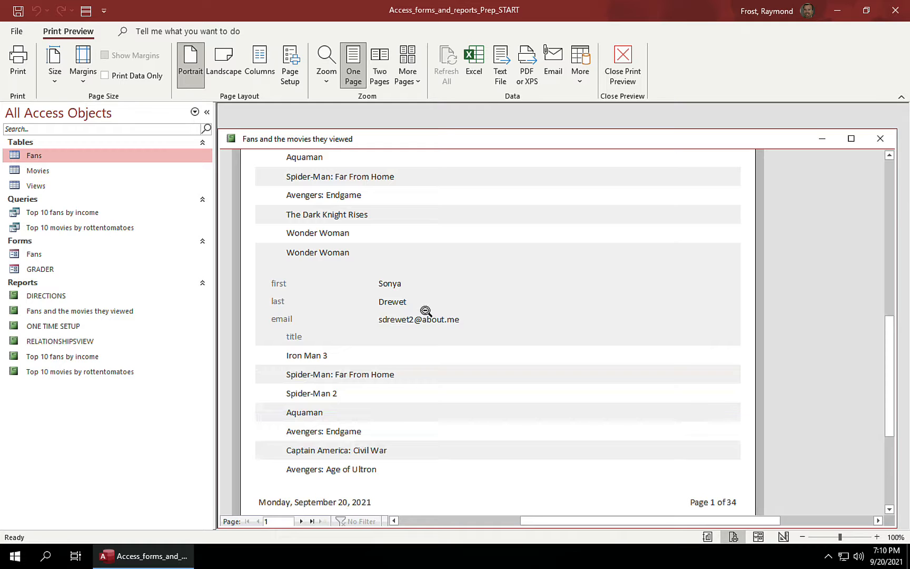
scroll(426, 312, down, 1)
scroll(397, 364, up, 3)
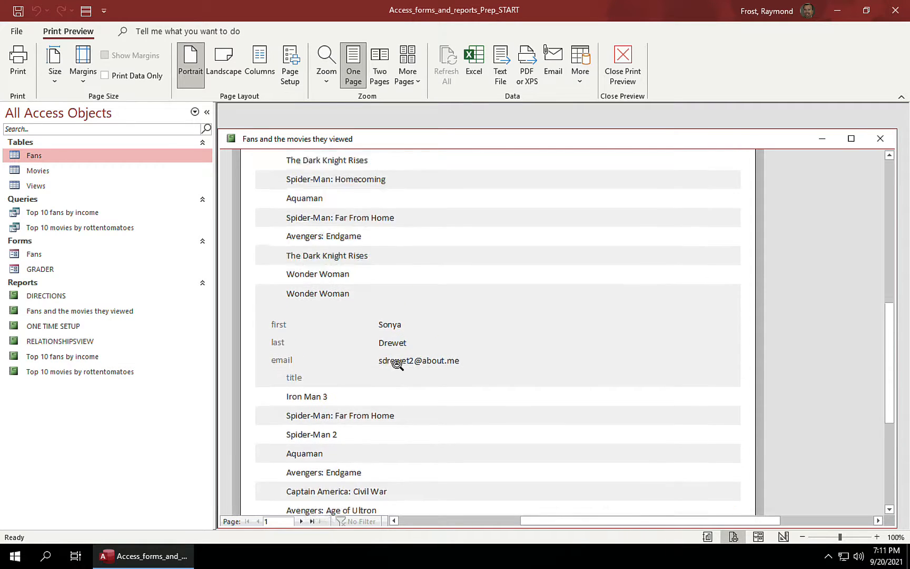
scroll(398, 364, up, 10)
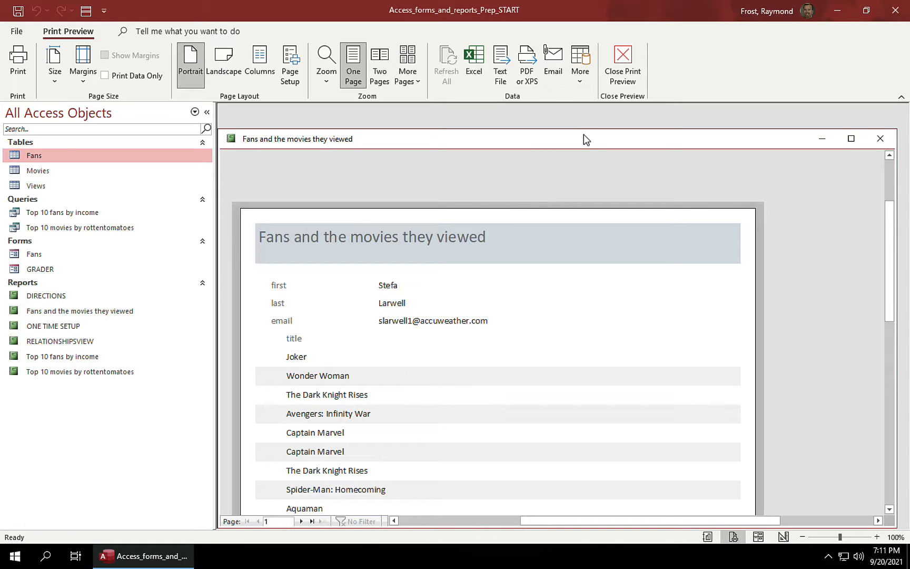
click(880, 139)
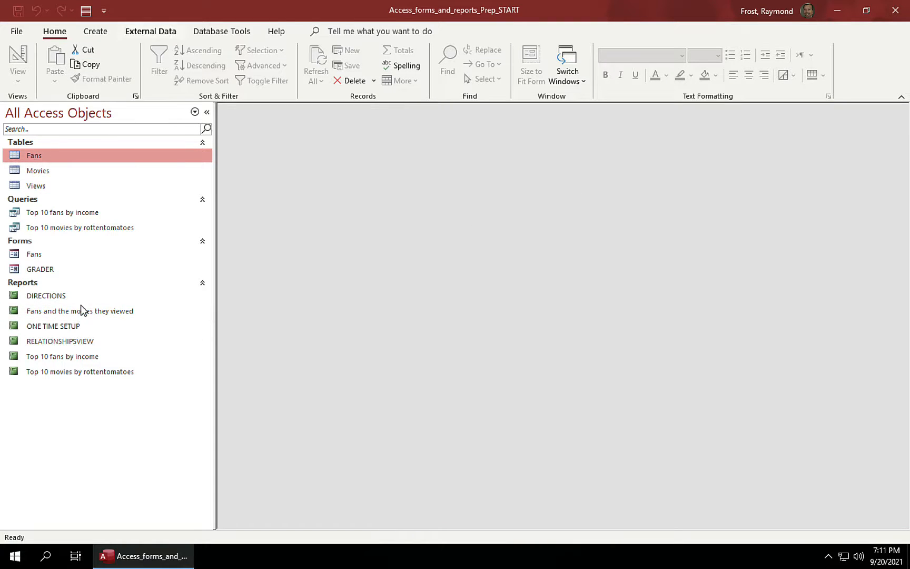
click(221, 31)
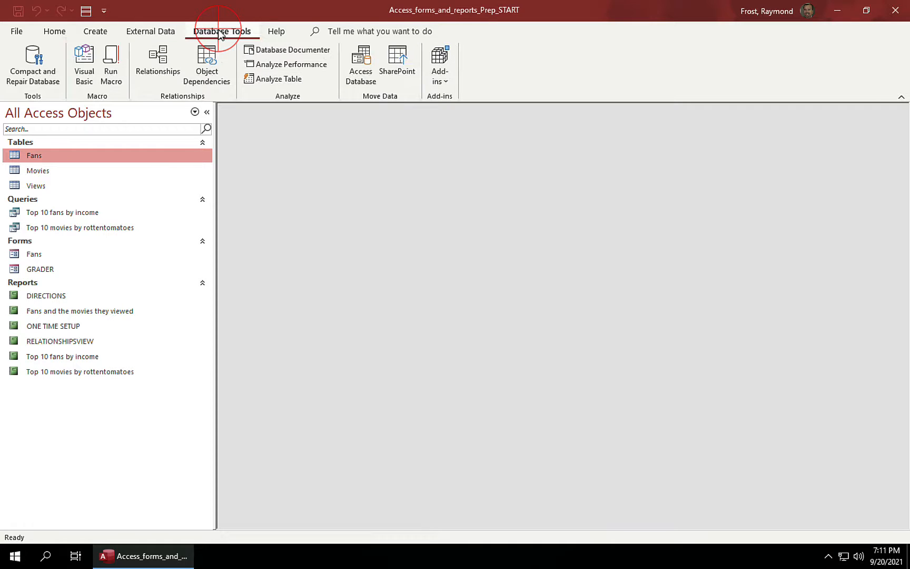
click(168, 53)
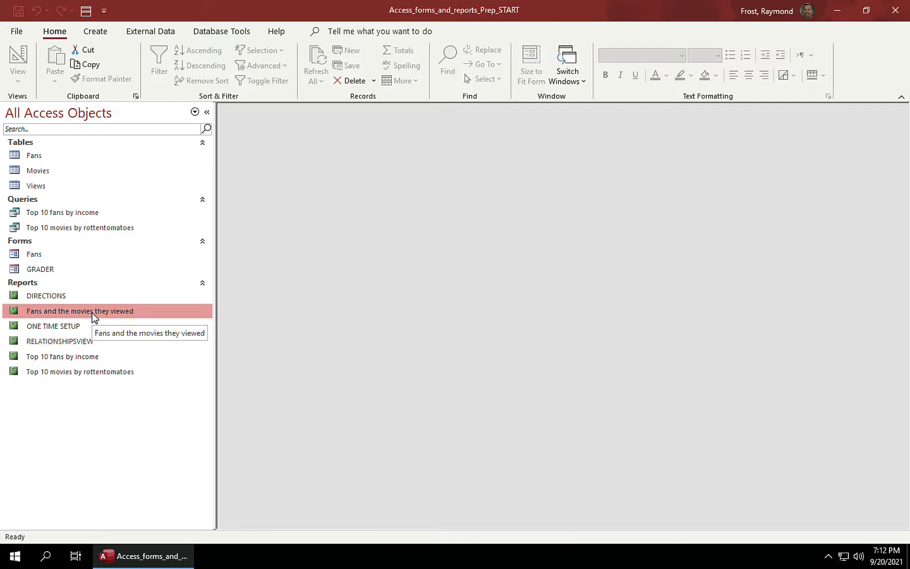
click(96, 32)
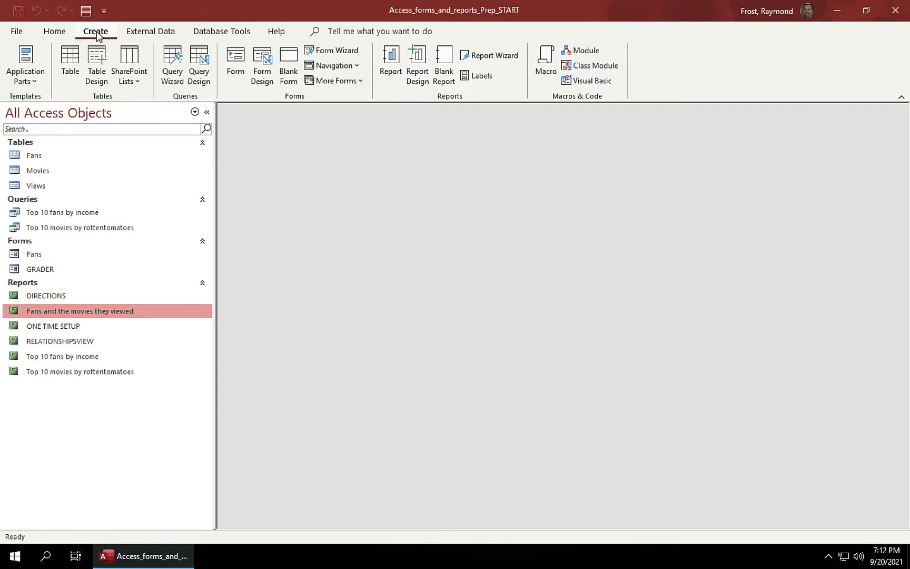
Step: Open the Report Wizard and add title and studio from the Movies table
click(490, 56)
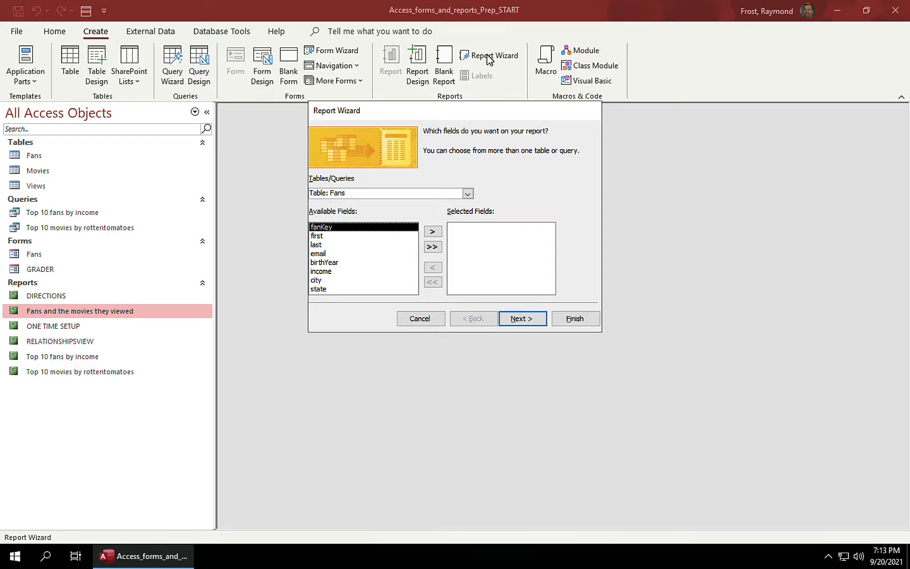
click(468, 194)
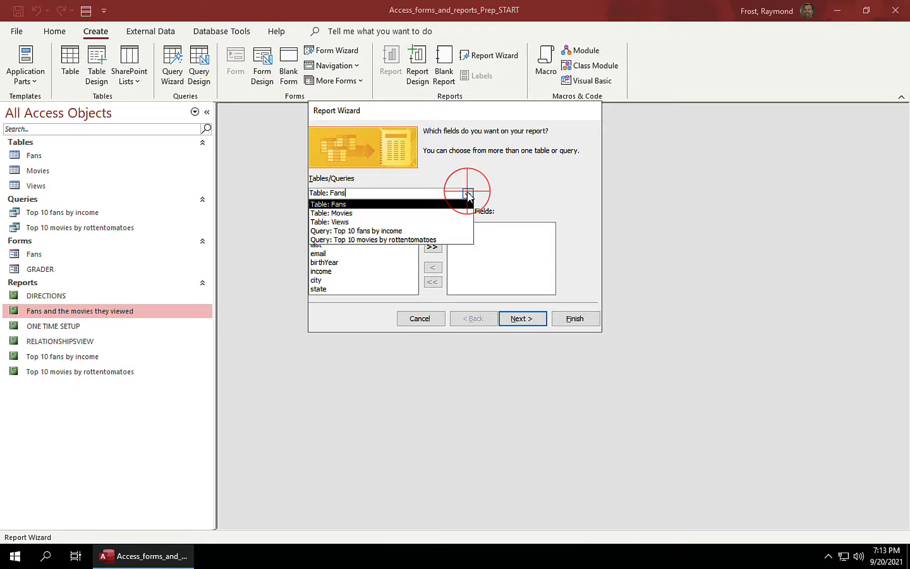
click(439, 209)
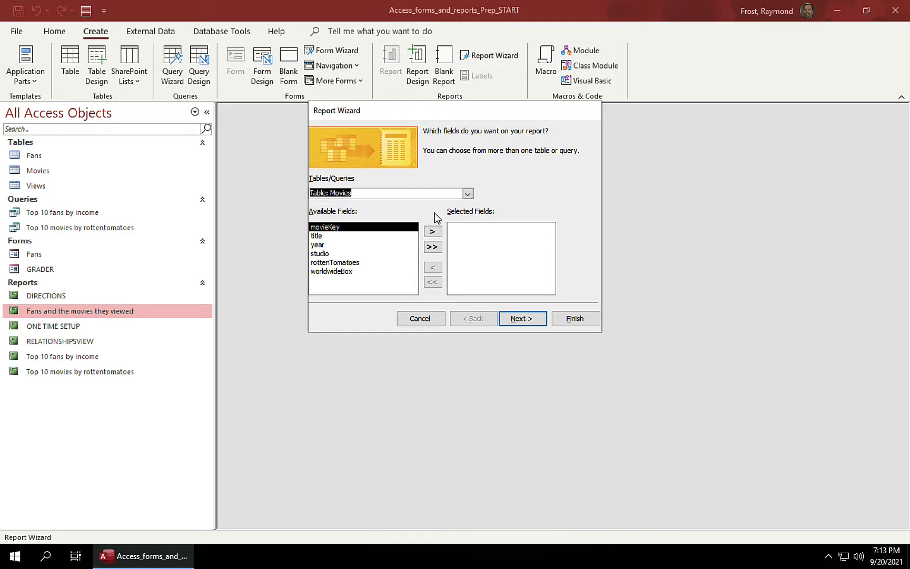
click(355, 237)
click(432, 232)
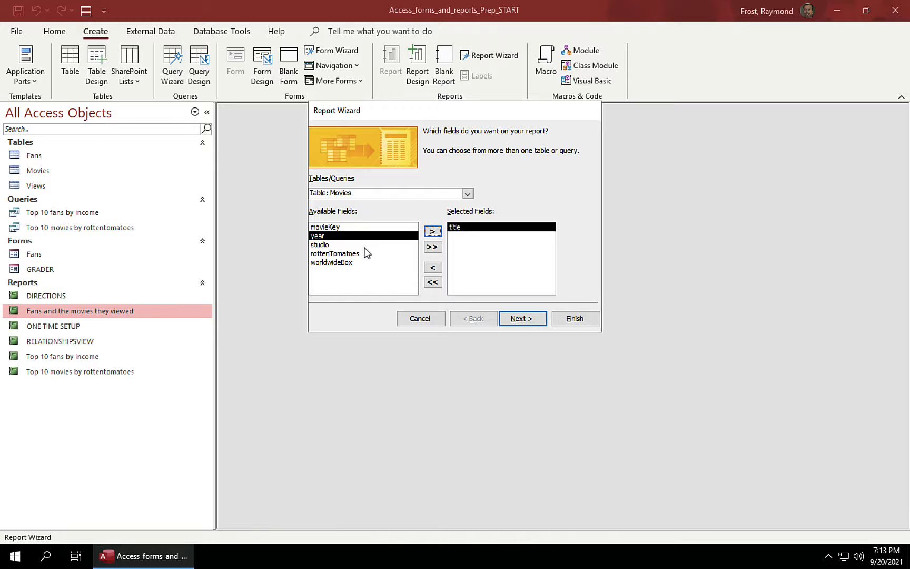
click(338, 245)
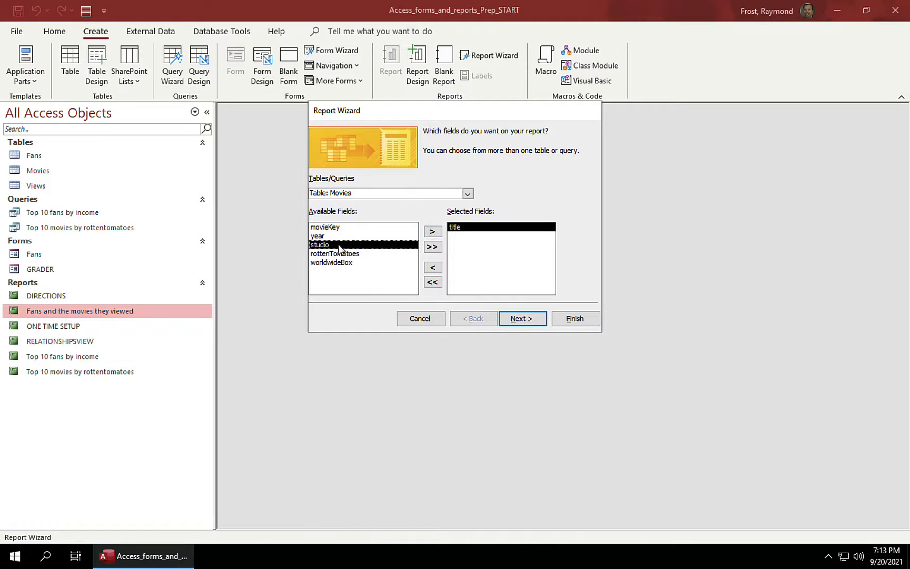
click(434, 233)
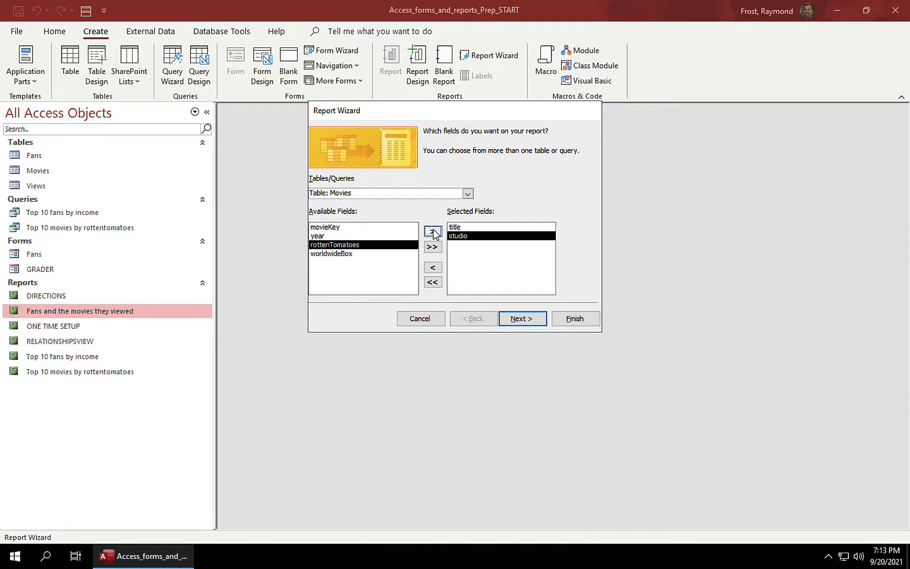
Step: Add venue from Views and first and last from Fans, then continue
click(468, 194)
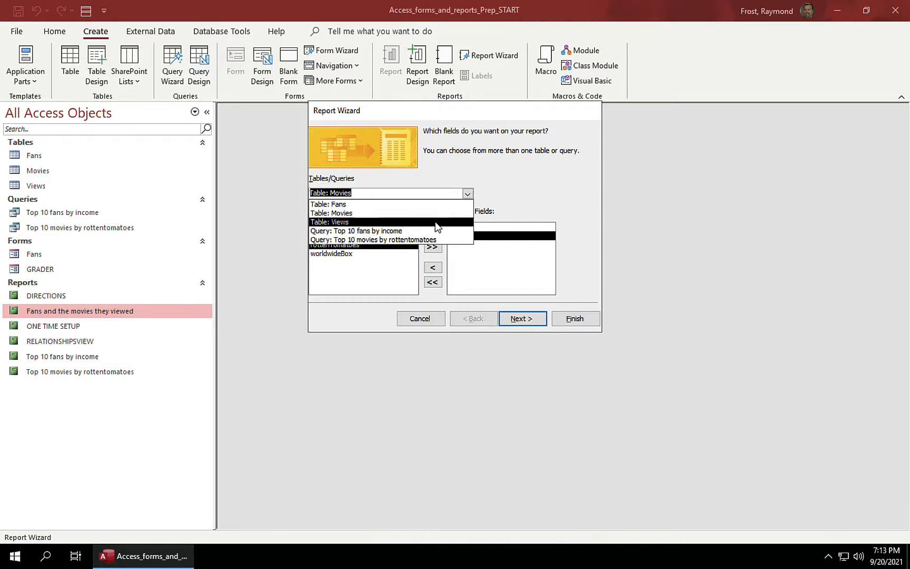
click(437, 222)
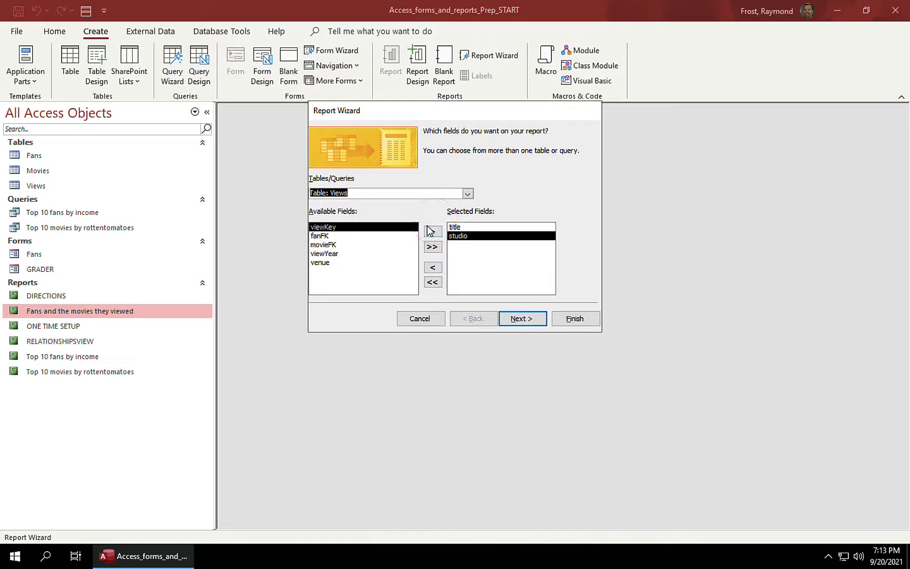
click(371, 262)
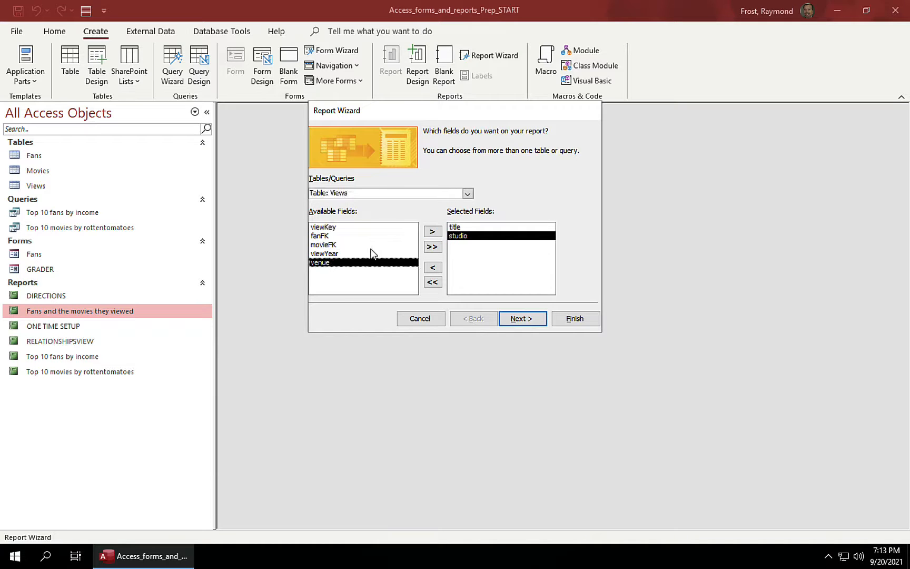
click(432, 231)
click(467, 194)
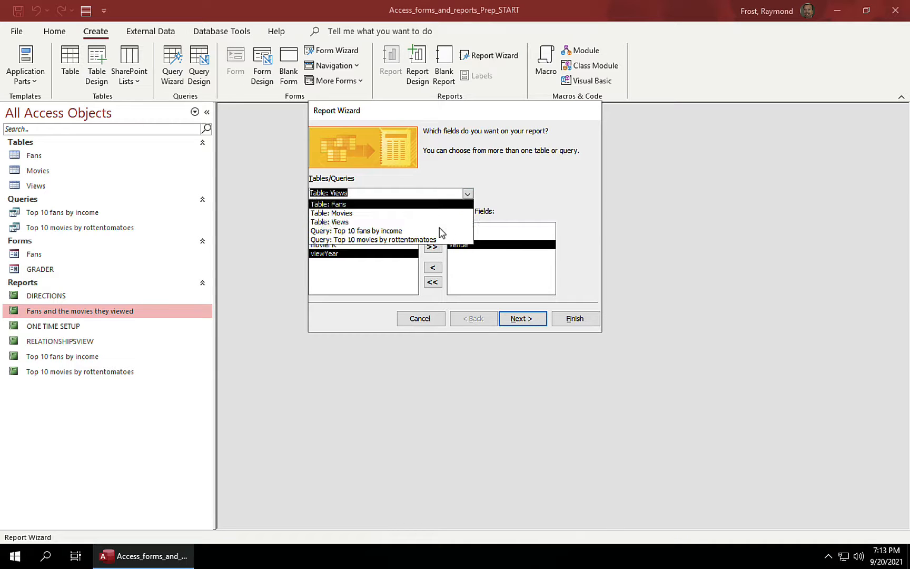
click(422, 205)
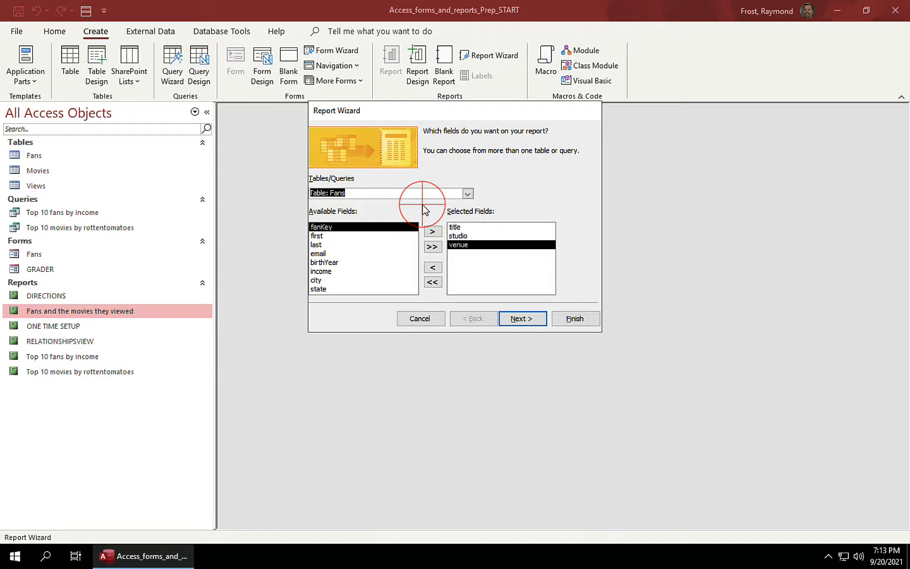
click(319, 236)
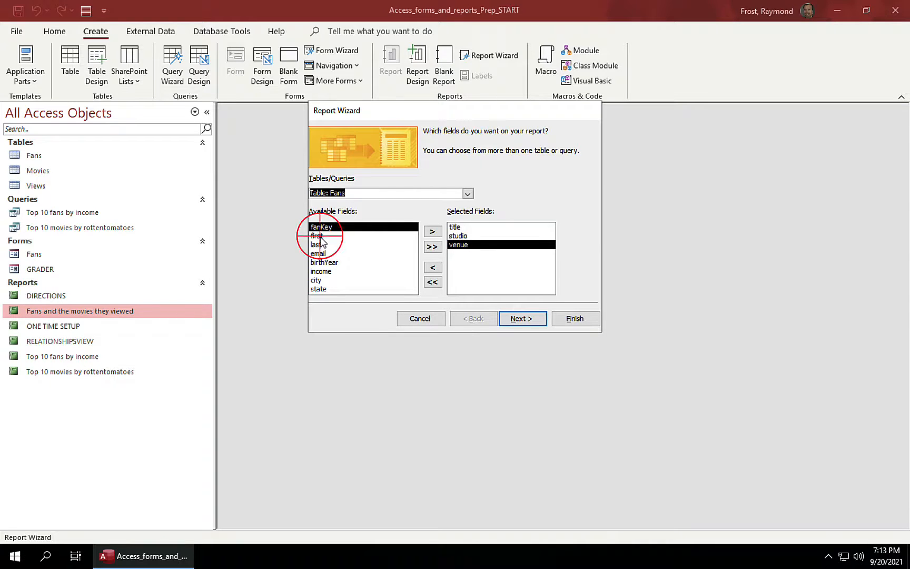
click(432, 232)
click(433, 232)
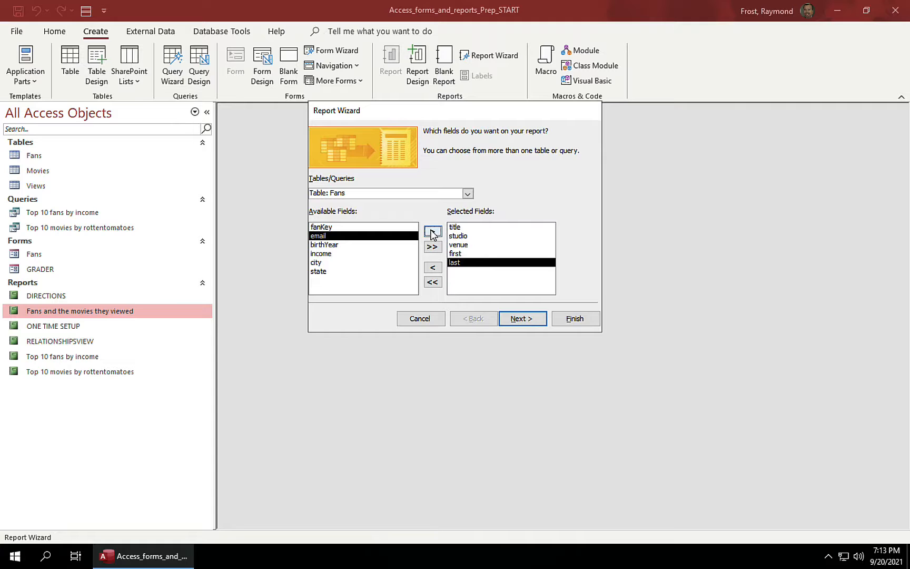
click(521, 315)
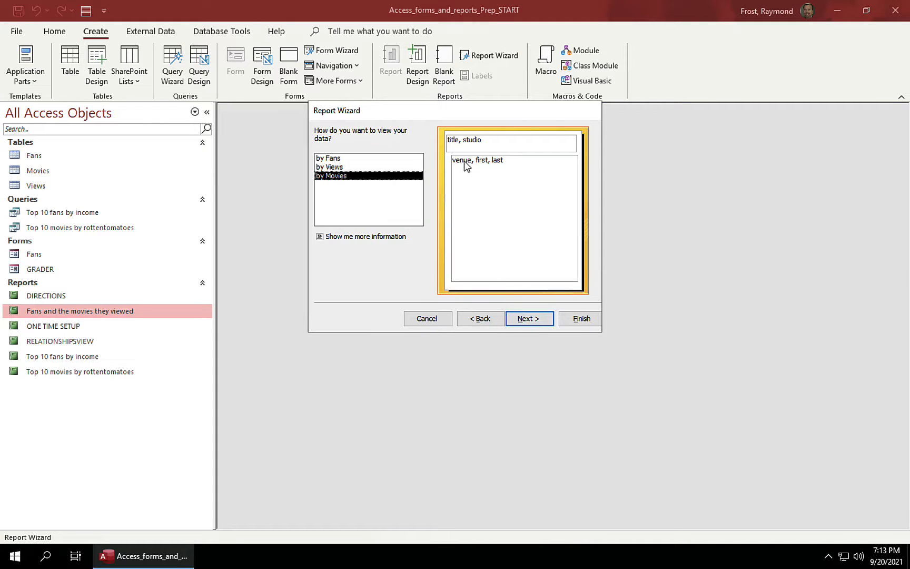
Step: Keep the by-Movies view, skip grouping and sorting, use Outline layout, and finish as 'Movies and the fans that viewed them'
click(530, 319)
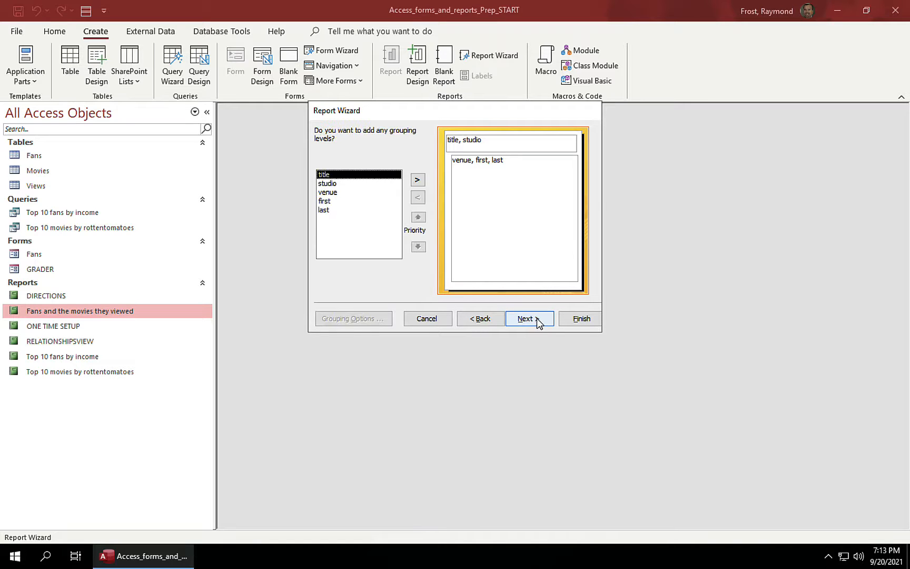
click(537, 320)
click(537, 320)
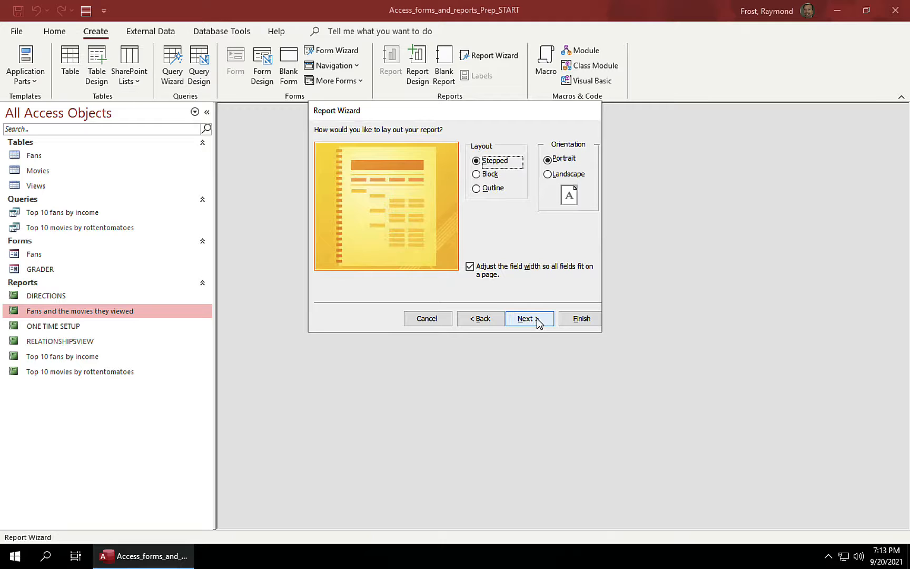
click(489, 190)
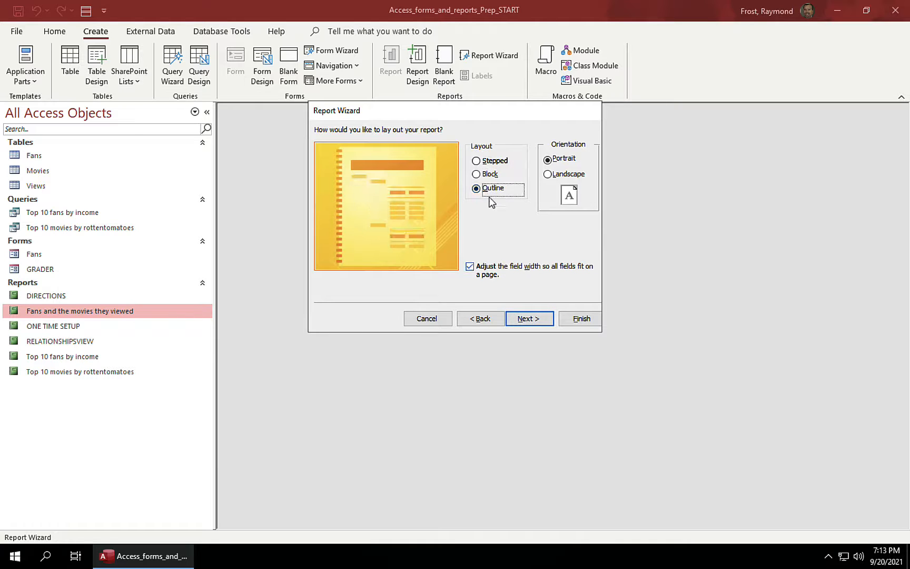
click(539, 319)
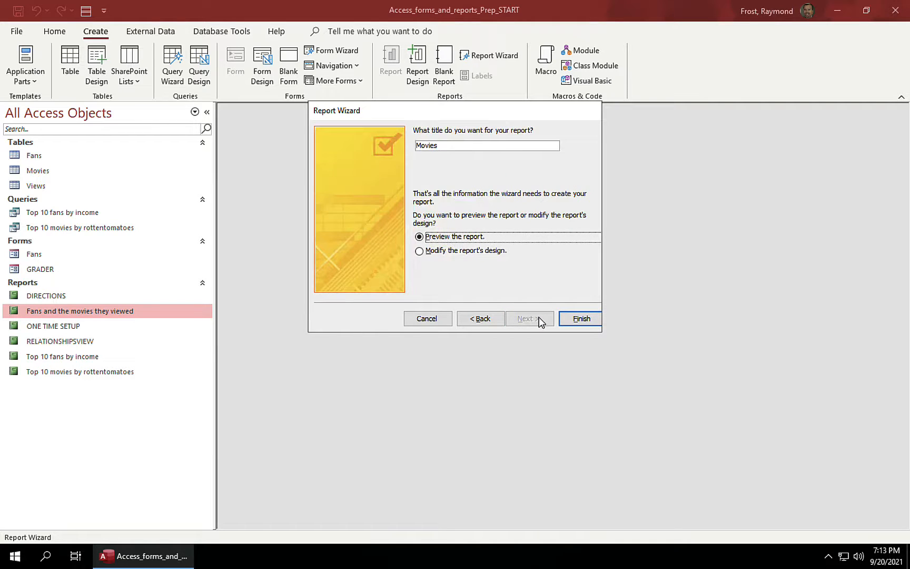
click(472, 144)
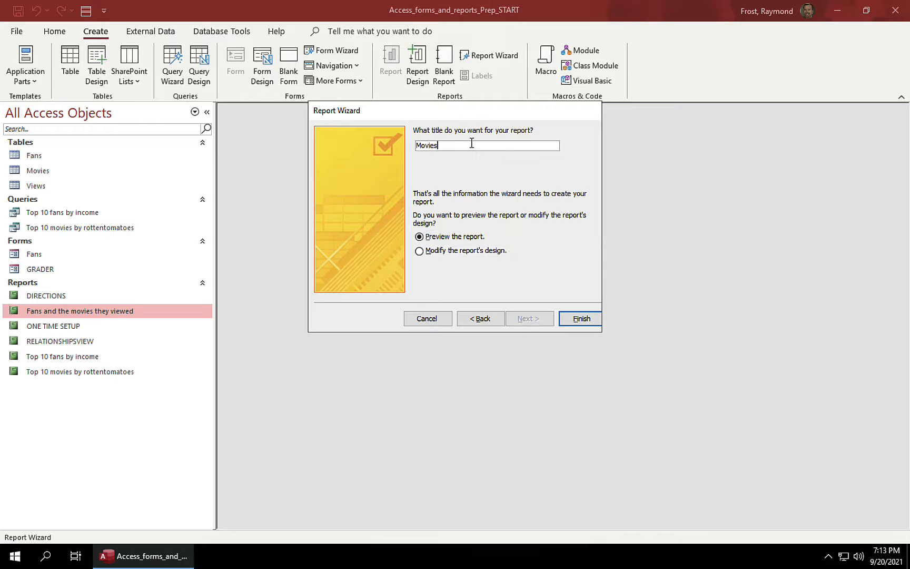
text(and the fans that viewed them)
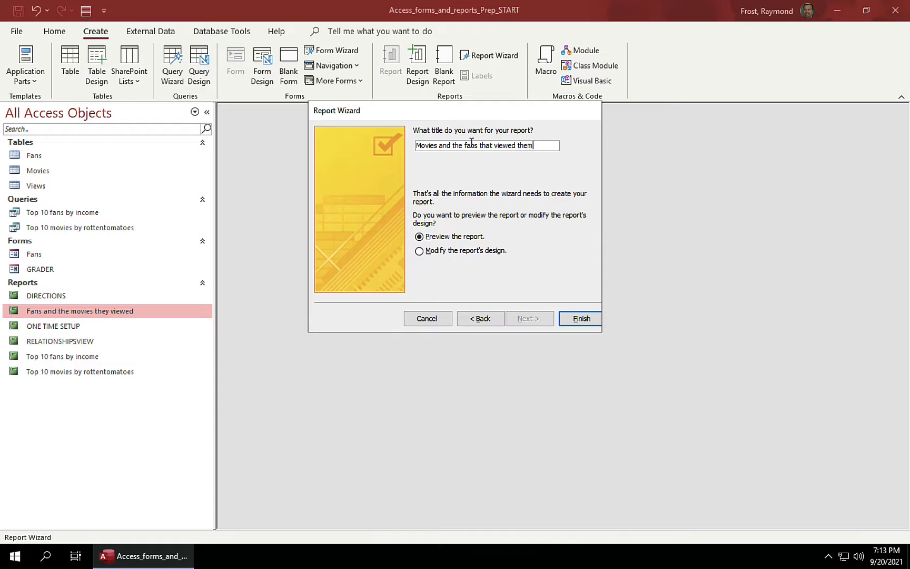
click(581, 318)
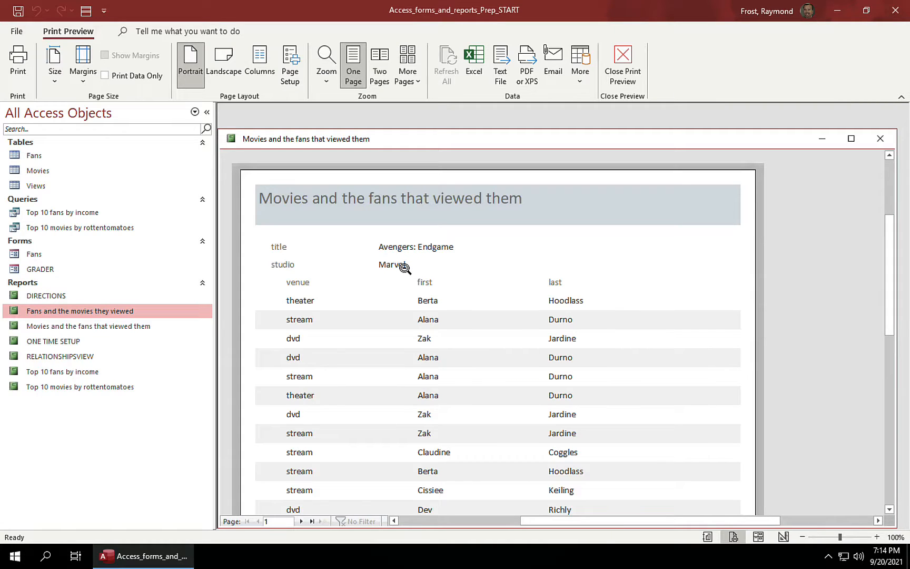
Step: Page through the 30-page report preview from page 1 to page 7
scroll(449, 363, down, 10)
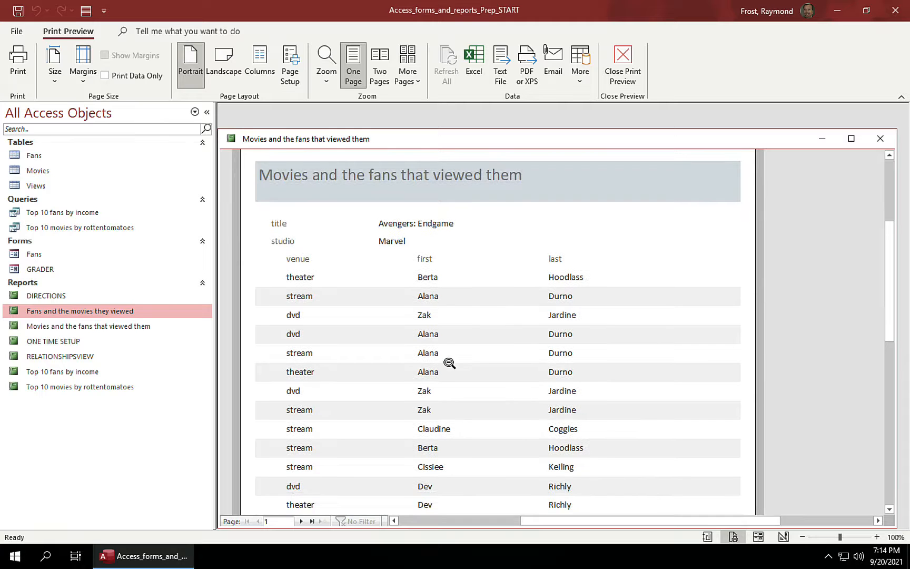
scroll(449, 363, down, 5)
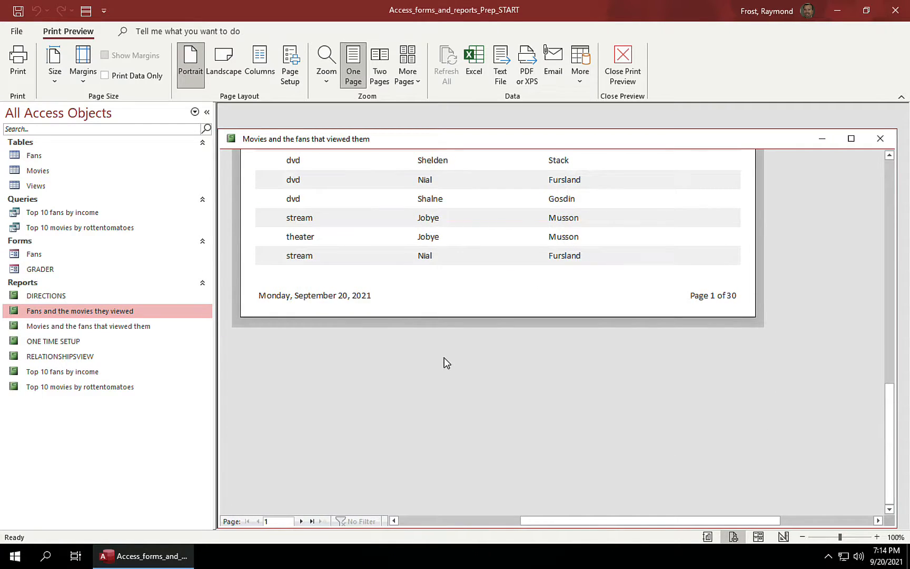
click(298, 521)
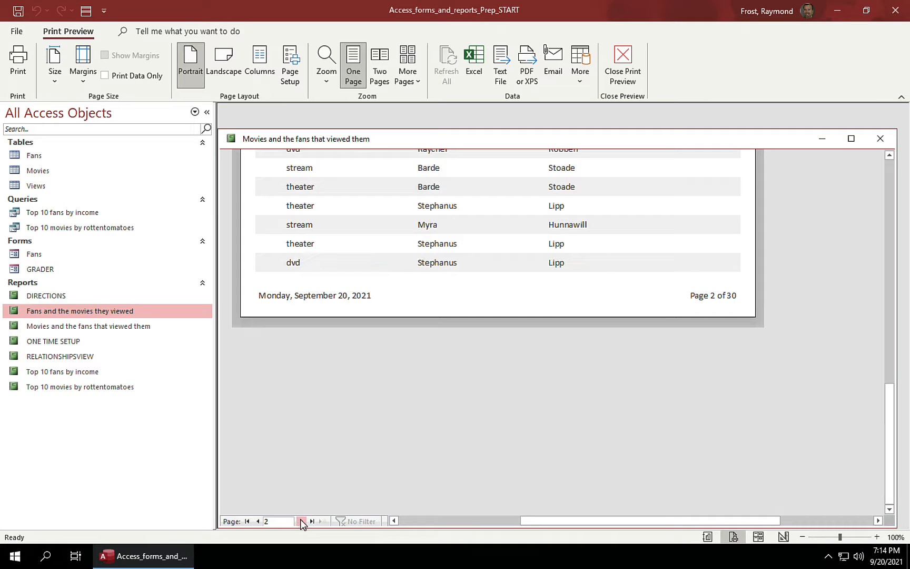
scroll(406, 412, up, 10)
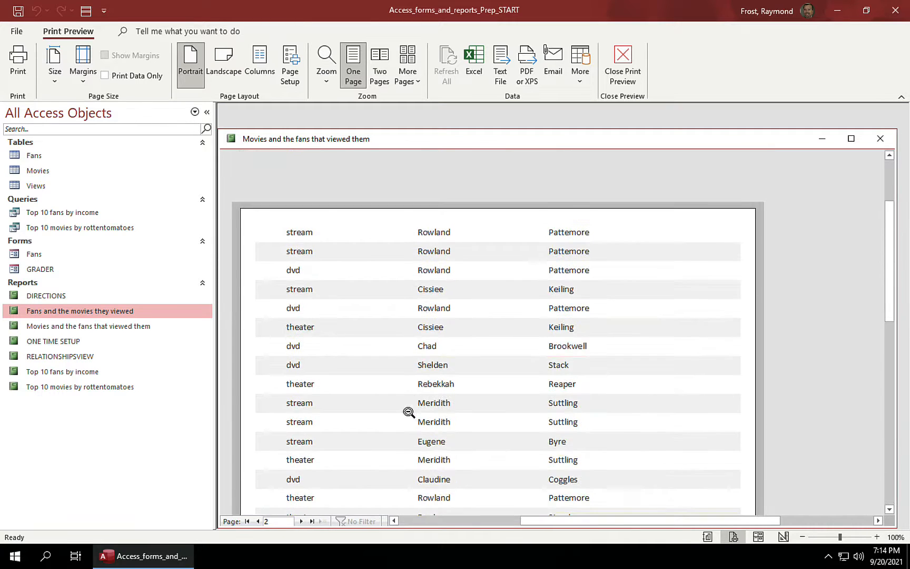
scroll(406, 412, down, 10)
click(301, 521)
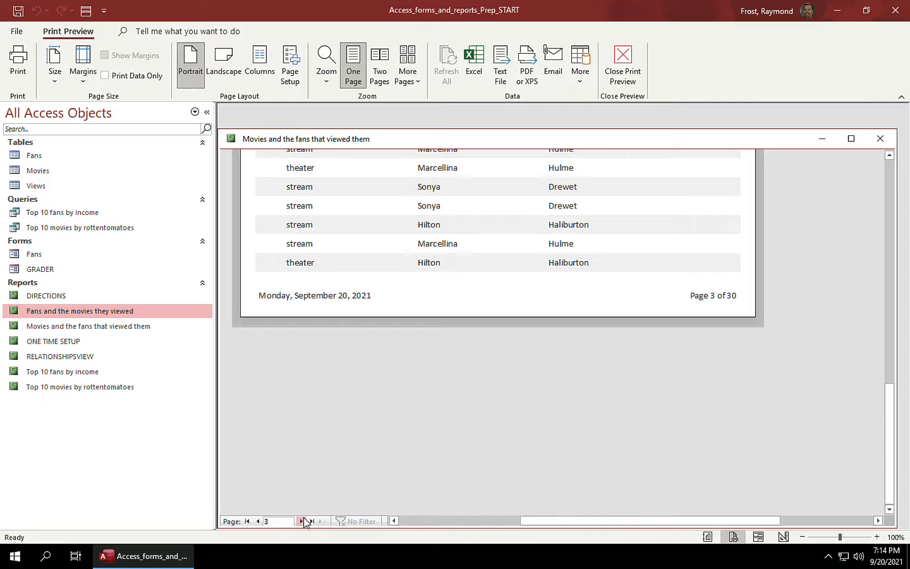
click(301, 521)
click(302, 521)
click(302, 521)
click(302, 521)
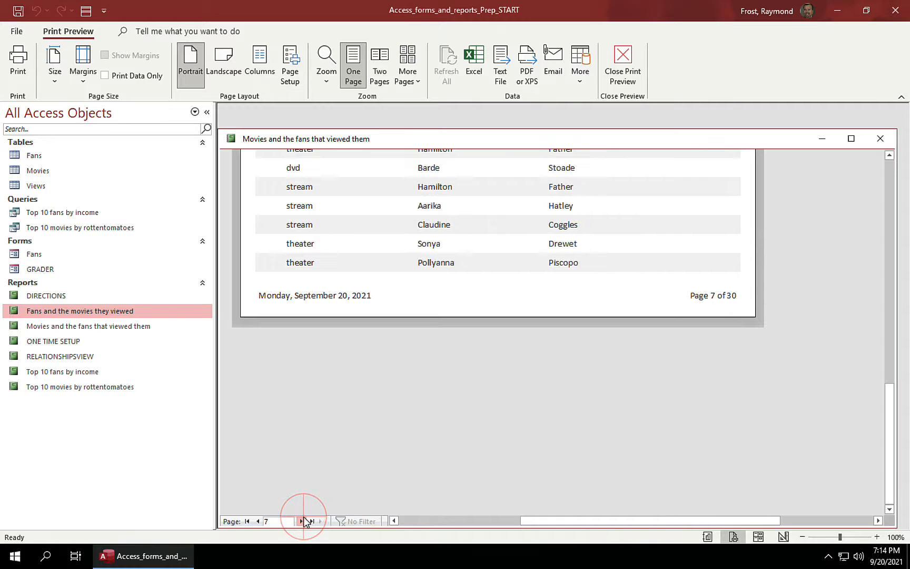
scroll(402, 364, up, 10)
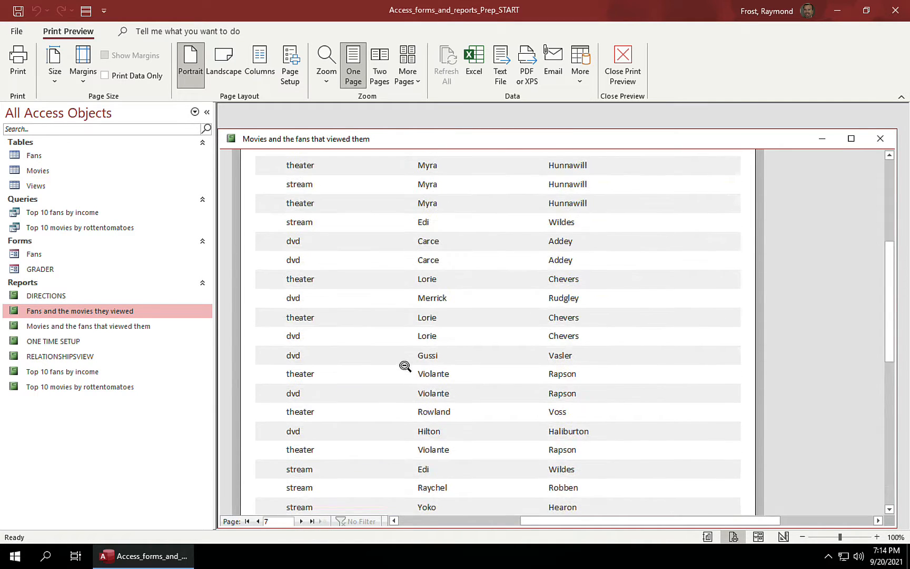
scroll(405, 366, down, 10)
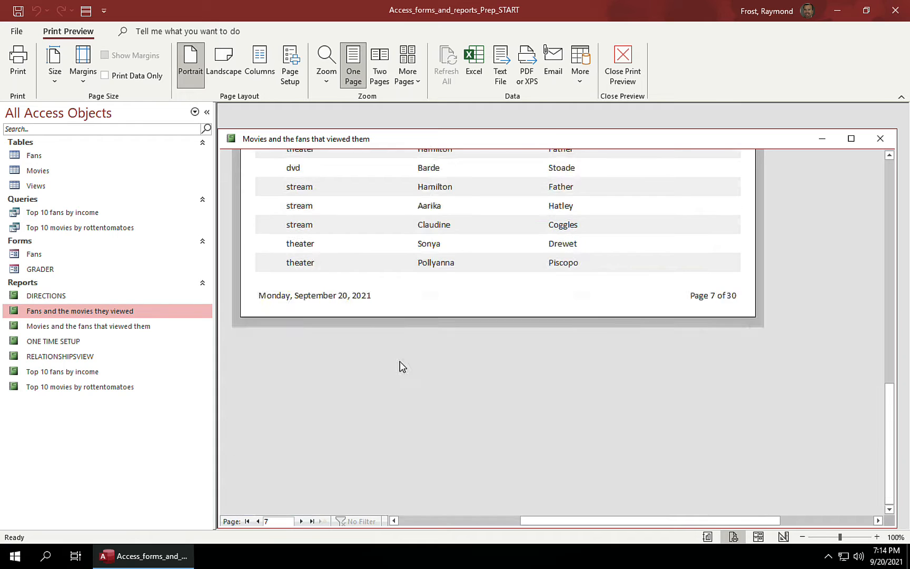
Step: Close the report preview and select the Fans table in the navigation pane
click(881, 140)
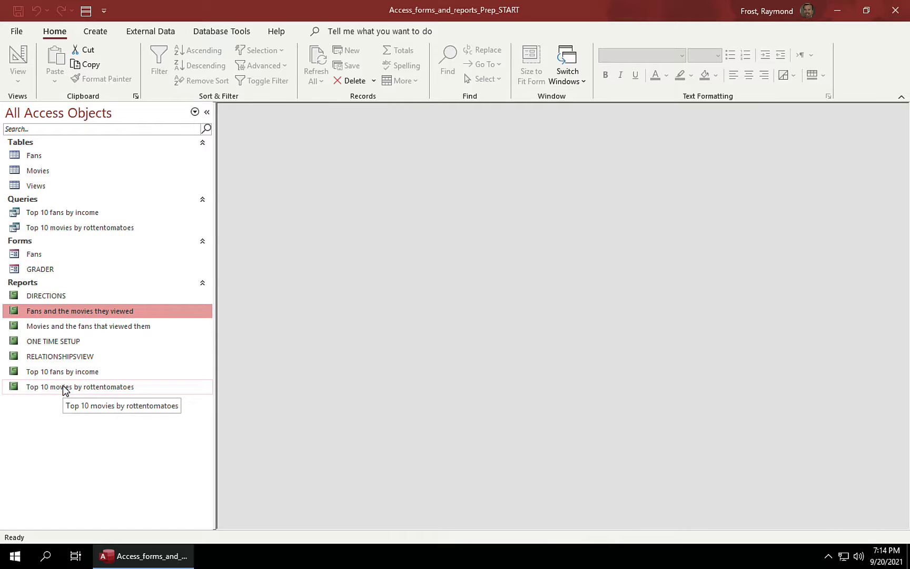
click(41, 155)
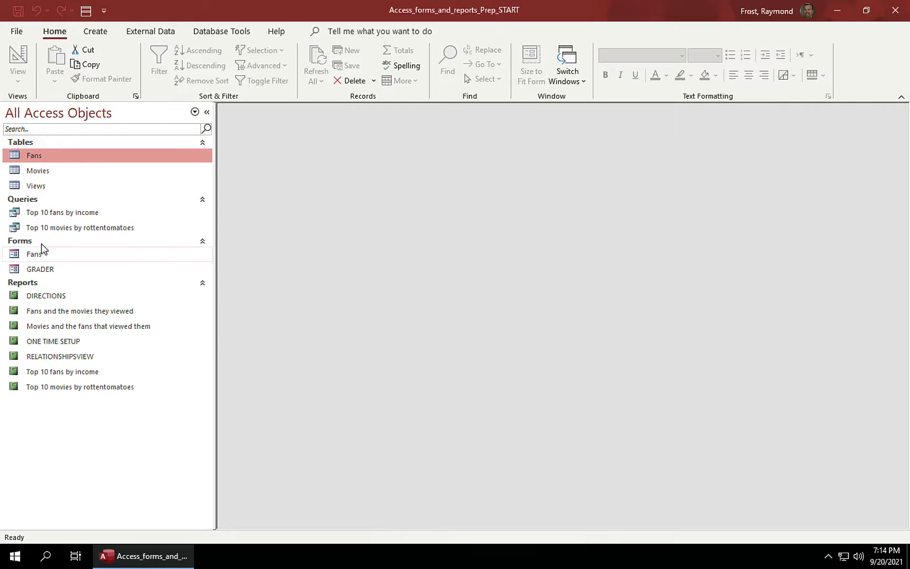